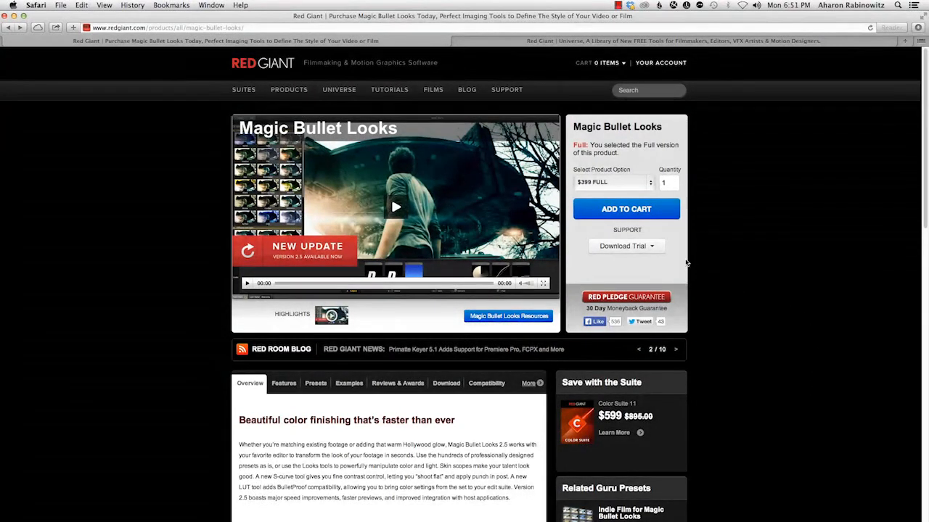
View the platforms offered for the Magic Bullet Looks trial download and show the Red Giant Universe page
{"action": "left_click", "coordinate": [654, 249]}
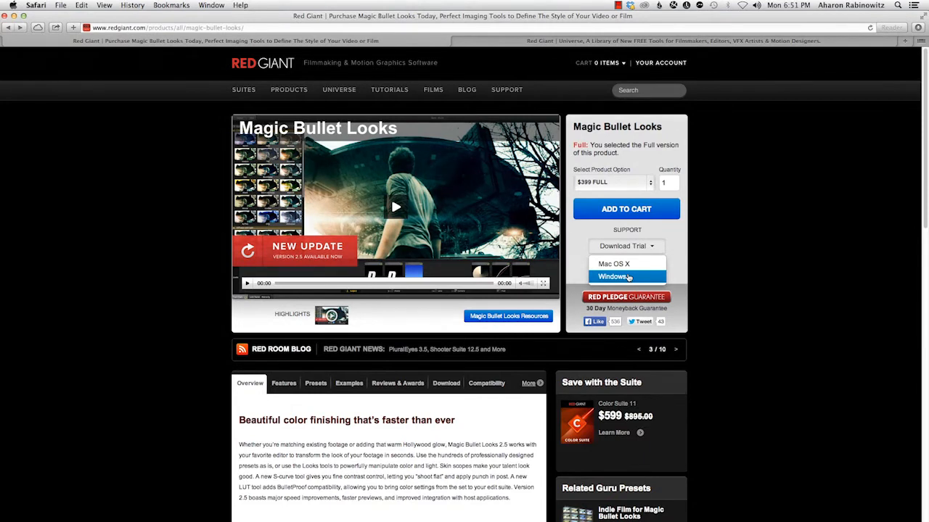
{"action": "left_click", "coordinate": [737, 261]}
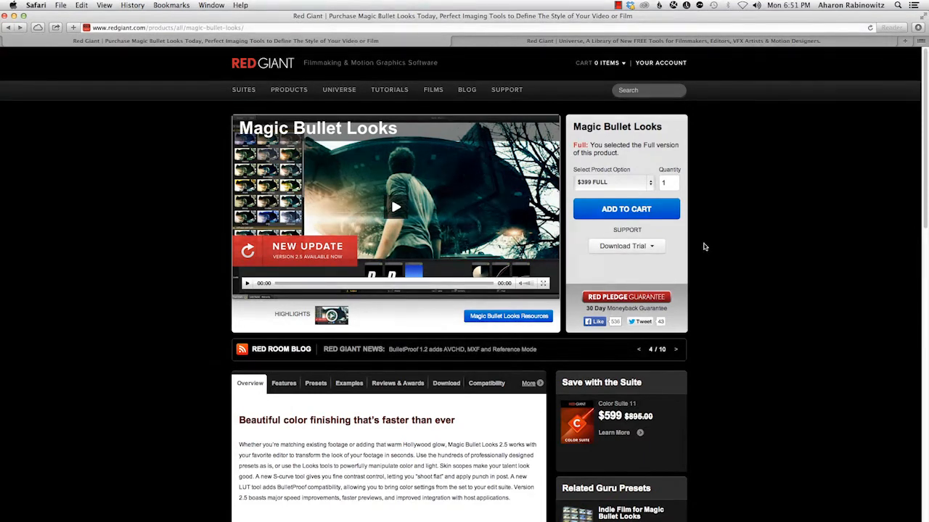
{"action": "left_click", "coordinate": [639, 42]}
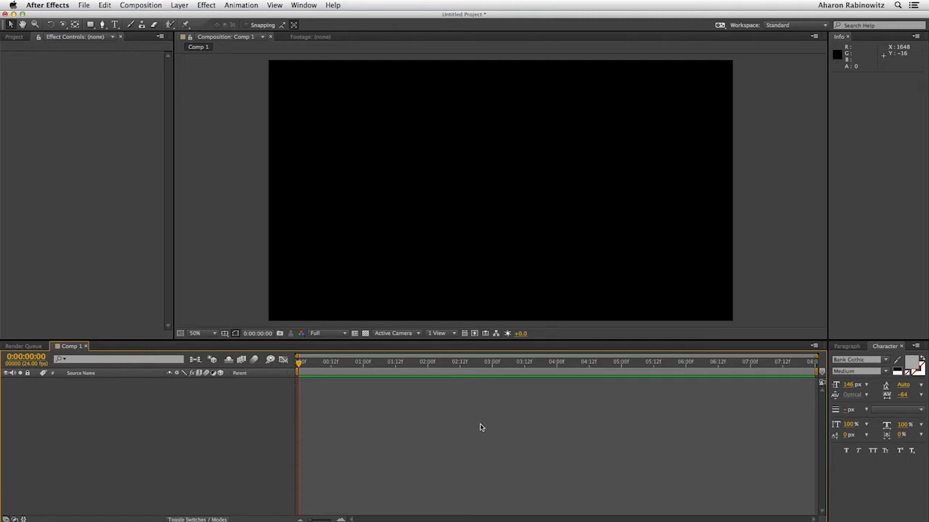
Create a new solid layer named Element in Comp 1
{"action": "left_click", "coordinate": [180, 5]}
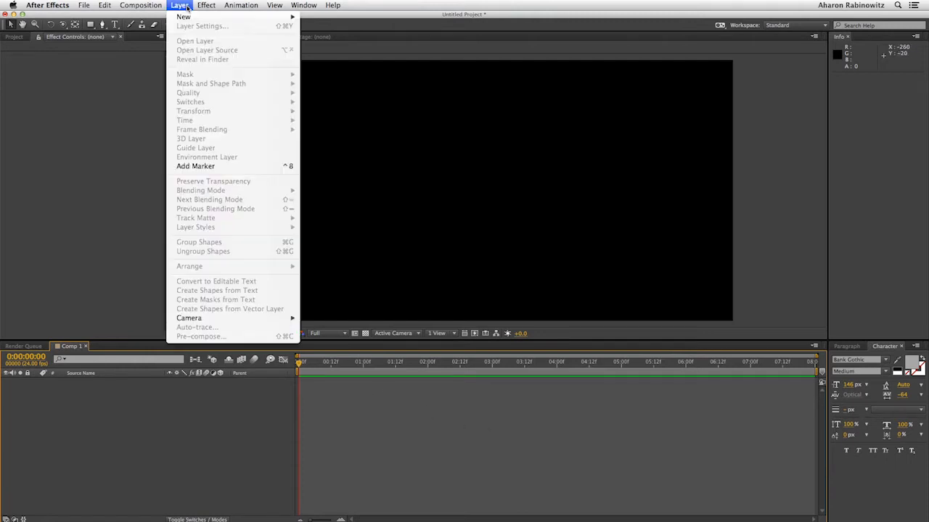
{"action": "mouse_move", "coordinate": [191, 13]}
{"action": "left_click", "coordinate": [315, 29]}
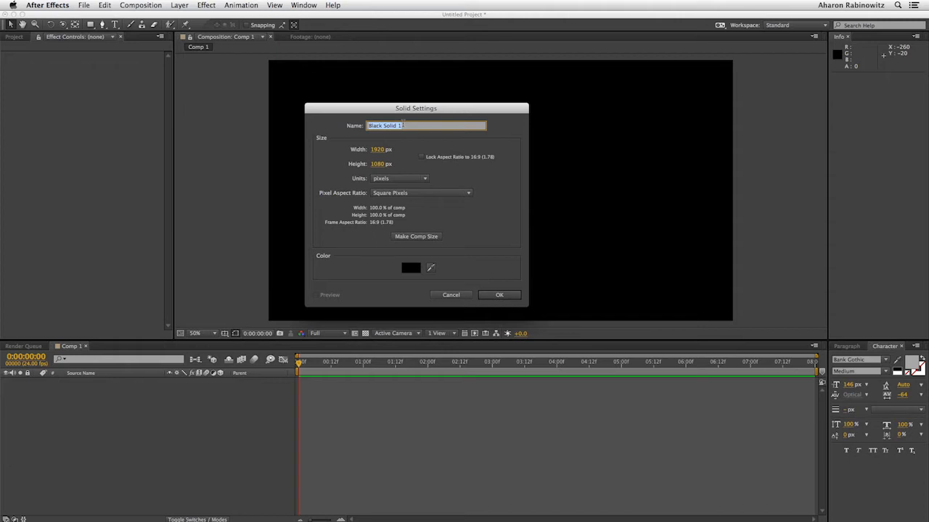
{"action": "type", "text": "Element"}
{"action": "left_click", "coordinate": [500, 294]}
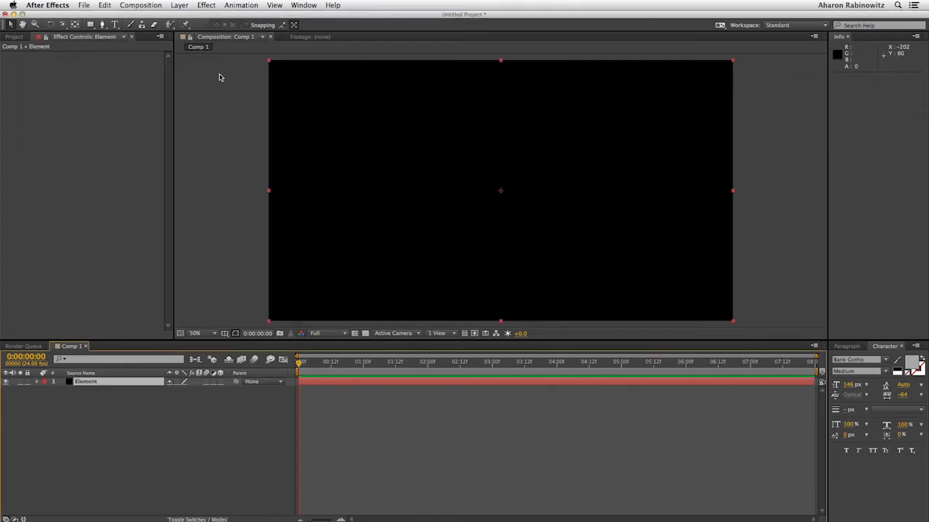
Apply Video Copilot's Element effect to the Element solid and open its Scene Setup
{"action": "left_click", "coordinate": [207, 5]}
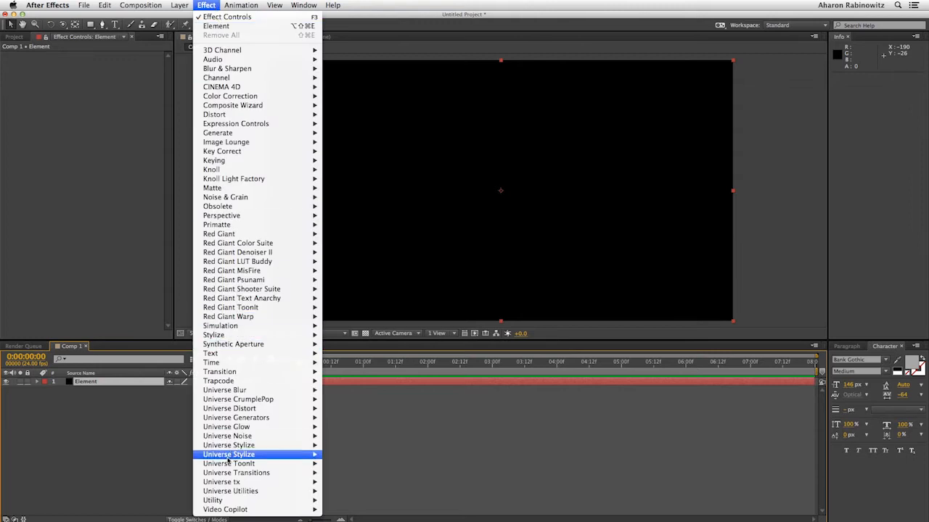
{"action": "mouse_move", "coordinate": [249, 512]}
{"action": "left_click", "coordinate": [335, 510]}
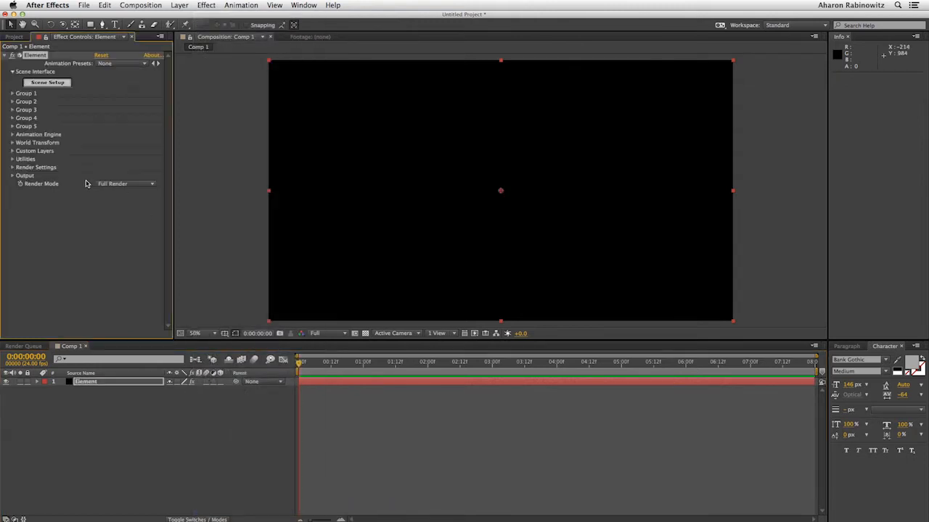
{"action": "left_click", "coordinate": [45, 84]}
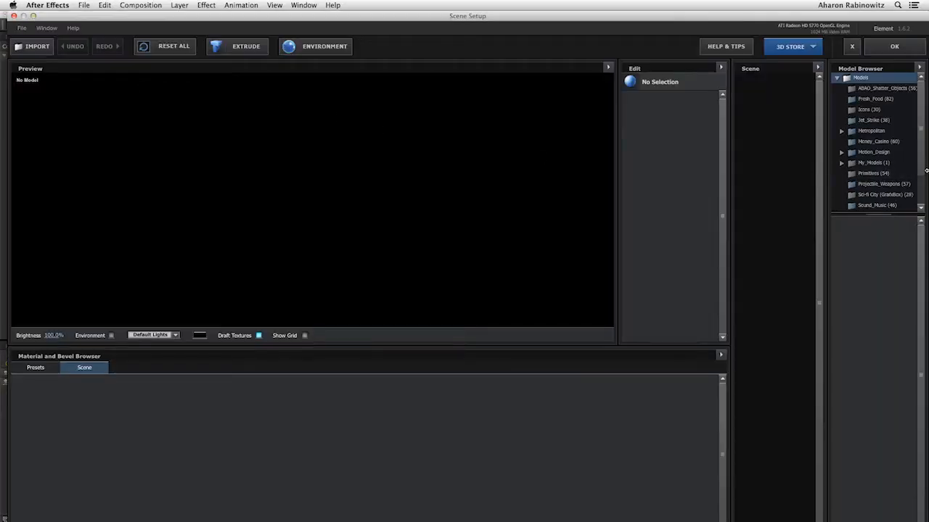
Add machine_part_10 and machine_part_12 from the Motion_Design Machine_Parts models to the scene
{"action": "scroll", "coordinate": [921, 165], "scroll_direction": "down", "scroll_amount": 2}
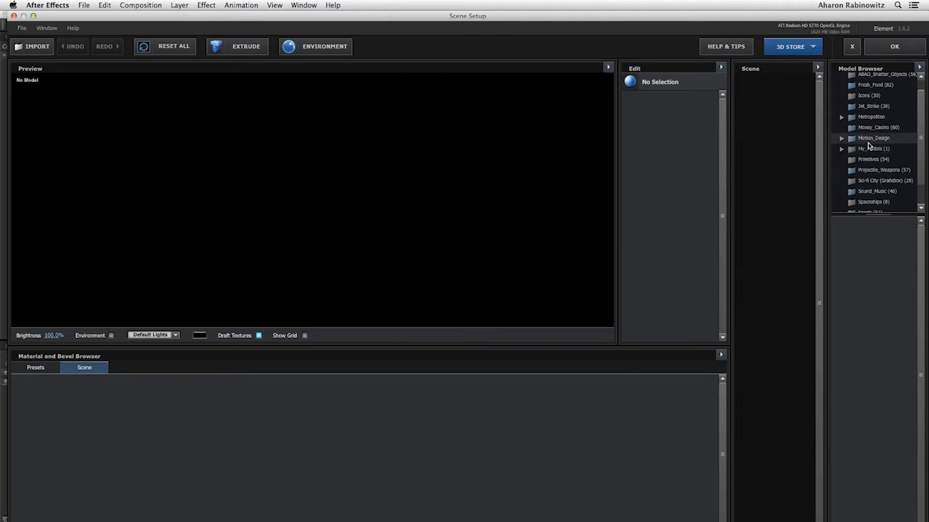
{"action": "double_click", "coordinate": [875, 137]}
{"action": "scroll", "coordinate": [917, 167], "scroll_direction": "down", "scroll_amount": 5}
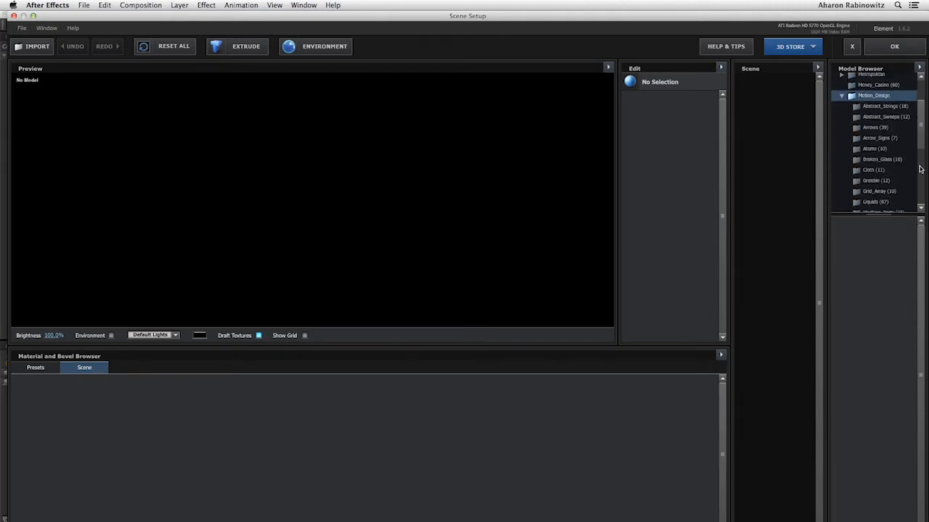
{"action": "scroll", "coordinate": [919, 176], "scroll_direction": "down", "scroll_amount": 1}
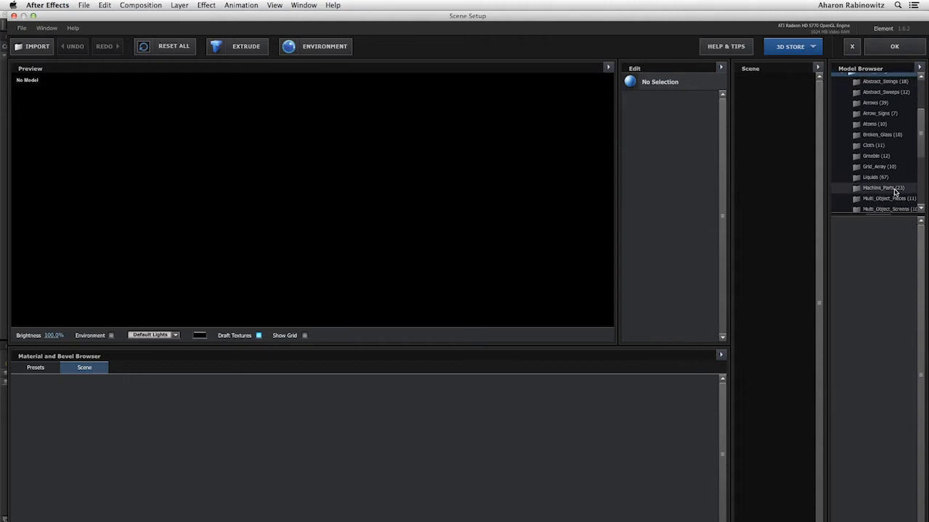
{"action": "left_click", "coordinate": [897, 190]}
{"action": "left_click_drag", "start_coordinate": [919, 246], "coordinate": [912, 459]}
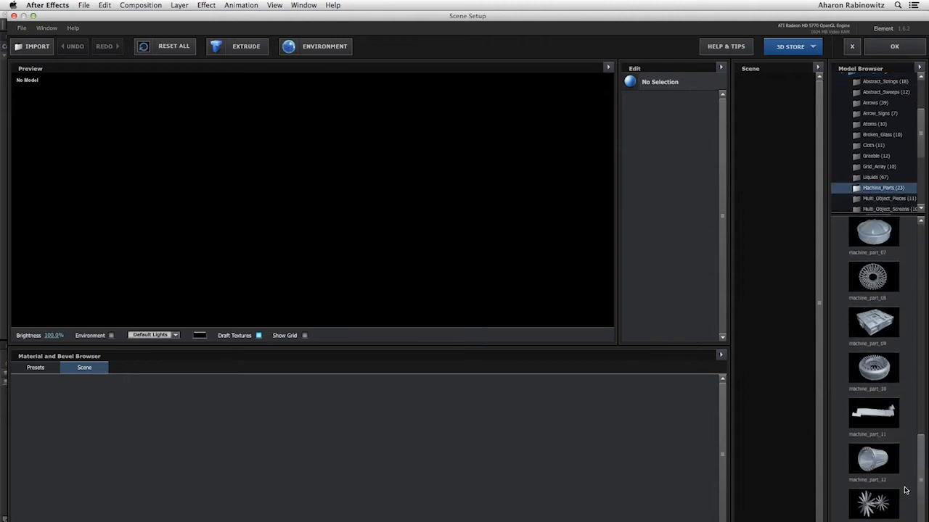
{"action": "left_click", "coordinate": [878, 379]}
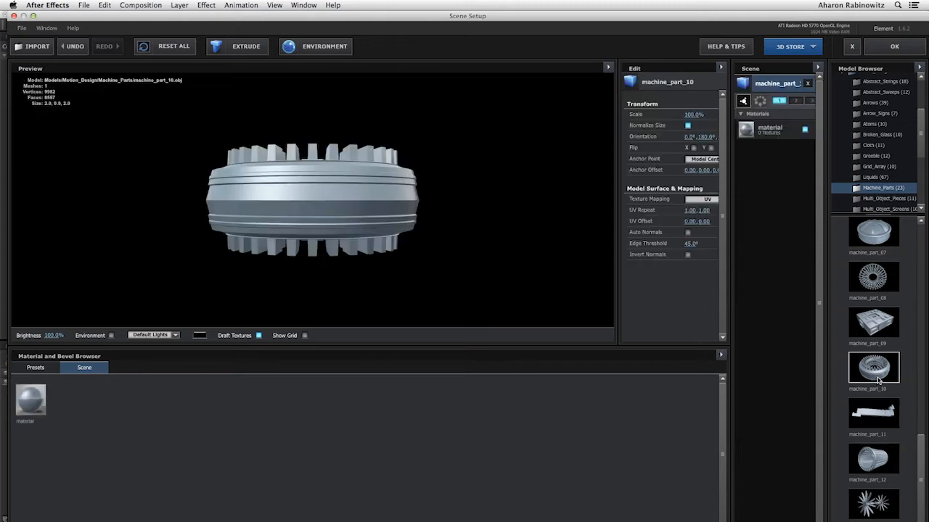
{"action": "left_click_drag", "start_coordinate": [336, 216], "coordinate": [340, 251]}
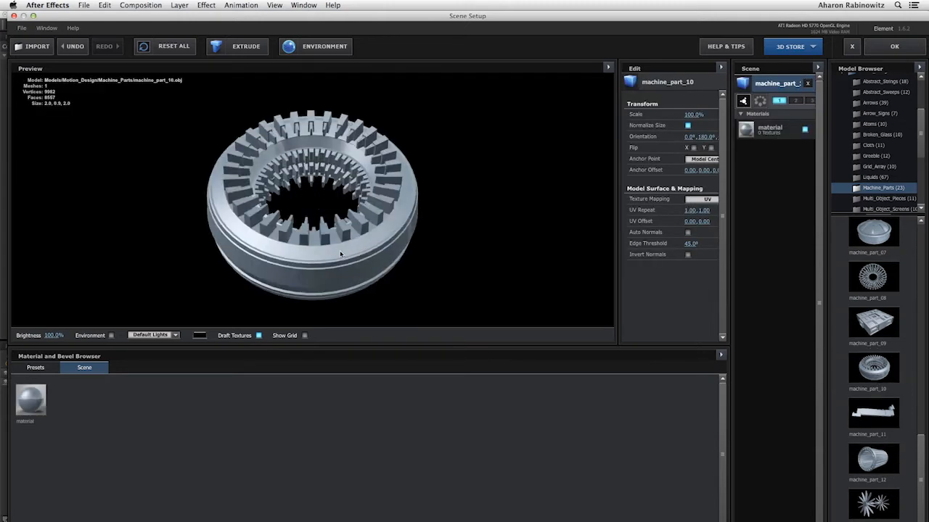
{"action": "left_click", "coordinate": [864, 460]}
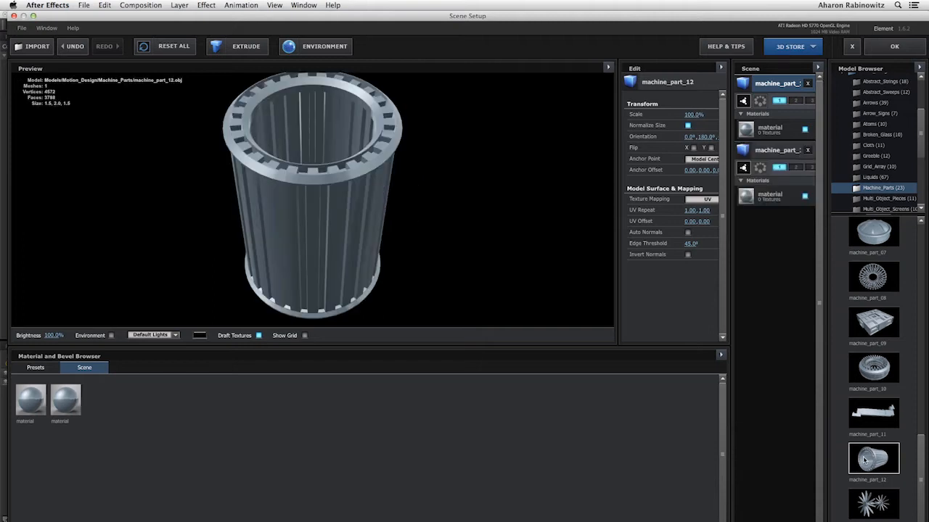
Set the scale of machine_part_10 to 400%
{"action": "left_click", "coordinate": [765, 150]}
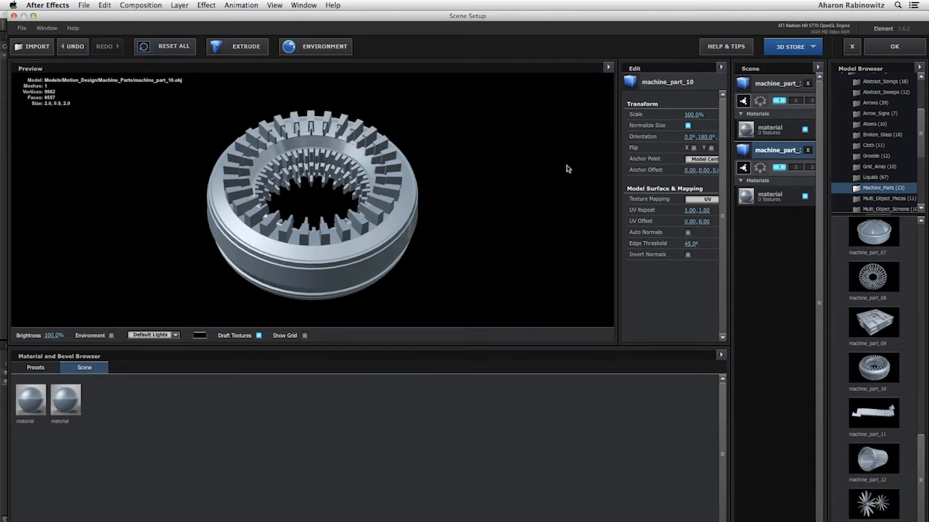
{"action": "left_click", "coordinate": [690, 115]}
{"action": "type", "text": "400"}
{"action": "key", "text": "Return"}
Apply the metal_rough material from the Pro_Shaders Metal presets to machine_part_10
{"action": "left_click", "coordinate": [35, 367]}
{"action": "double_click", "coordinate": [50, 402]}
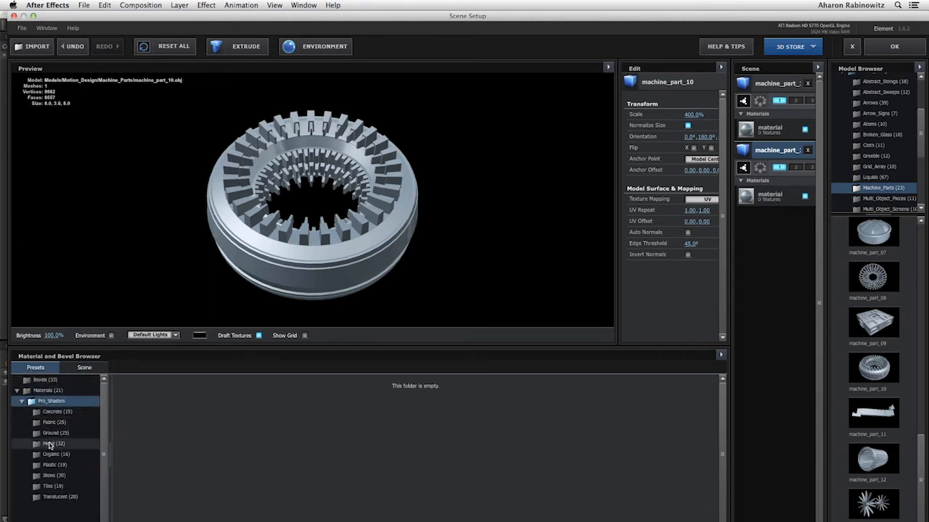
{"action": "left_click", "coordinate": [52, 443]}
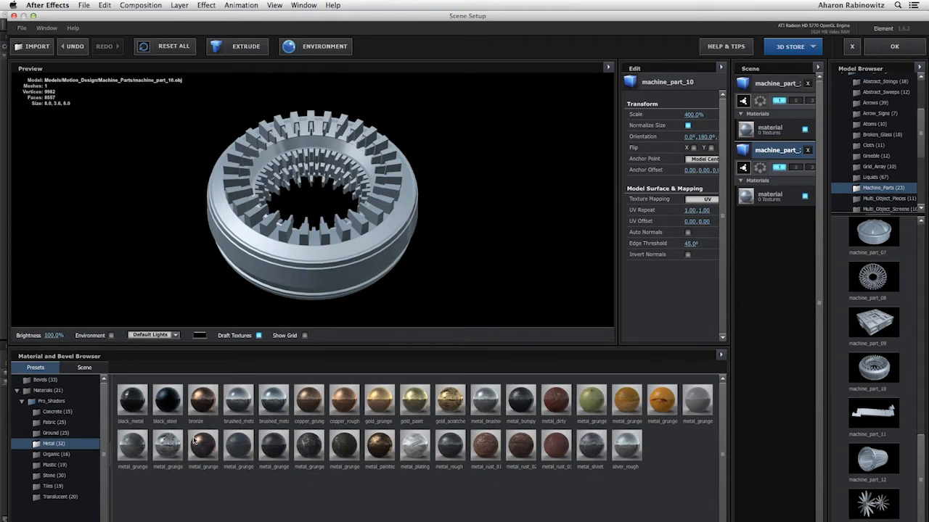
{"action": "left_click_drag", "start_coordinate": [441, 457], "coordinate": [357, 266]}
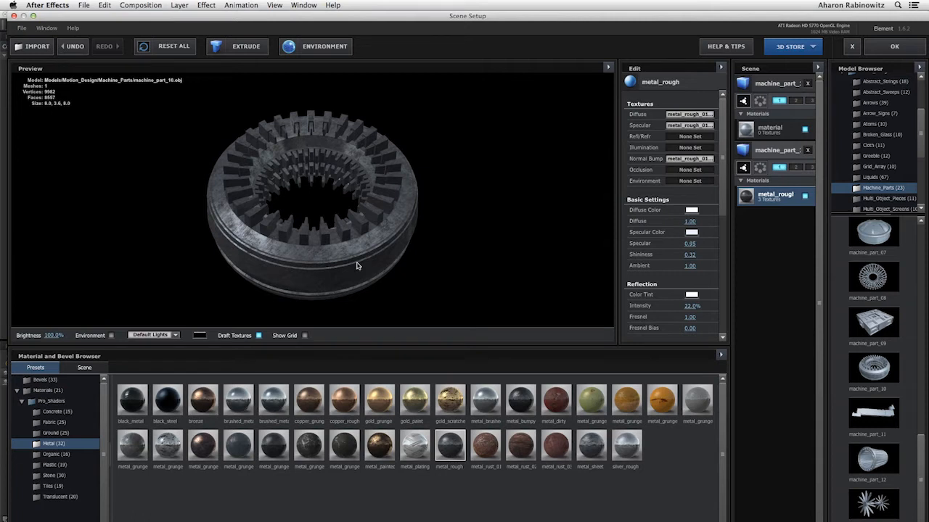
{"action": "mouse_move", "coordinate": [349, 263]}
{"action": "left_mouse_down"}
{"action": "mouse_move", "coordinate": [343, 239]}
{"action": "mouse_move", "coordinate": [339, 264]}
{"action": "left_mouse_up"}
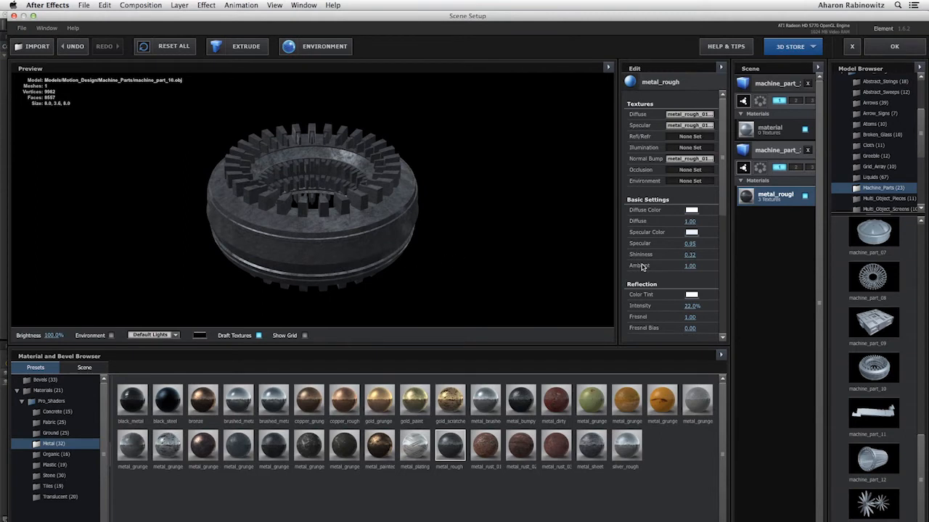
Set the UV Repeat of machine_part_10 to 4.00, 4.00
{"action": "left_click", "coordinate": [771, 152]}
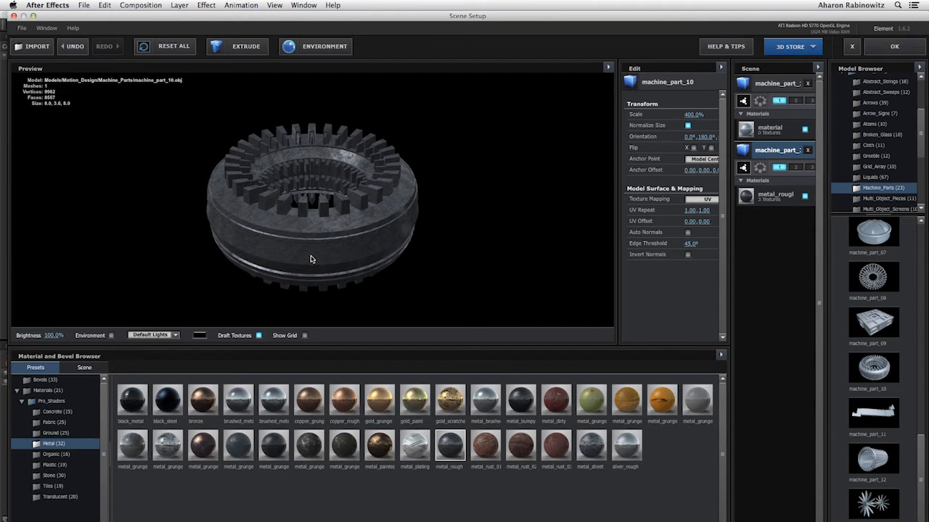
{"action": "scroll", "coordinate": [311, 259], "scroll_direction": "up", "scroll_amount": 10}
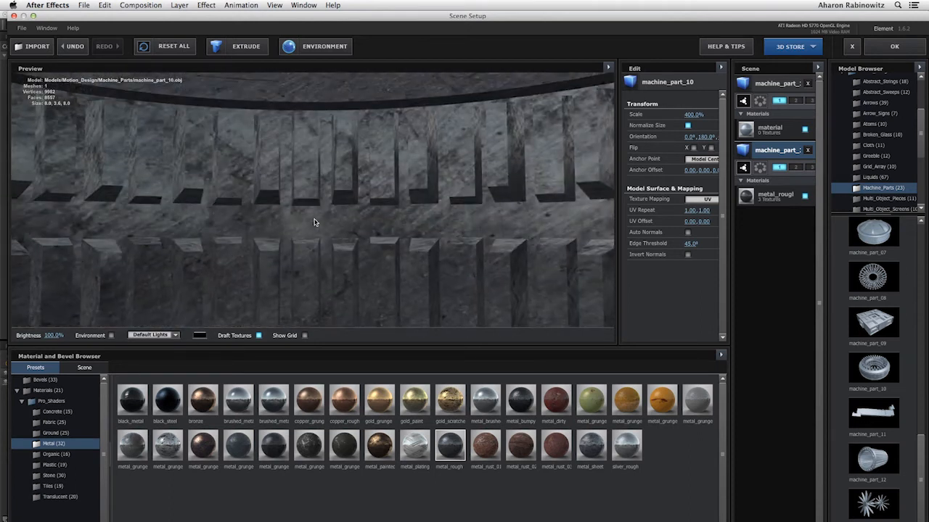
{"action": "scroll", "coordinate": [314, 222], "scroll_direction": "up", "scroll_amount": 3}
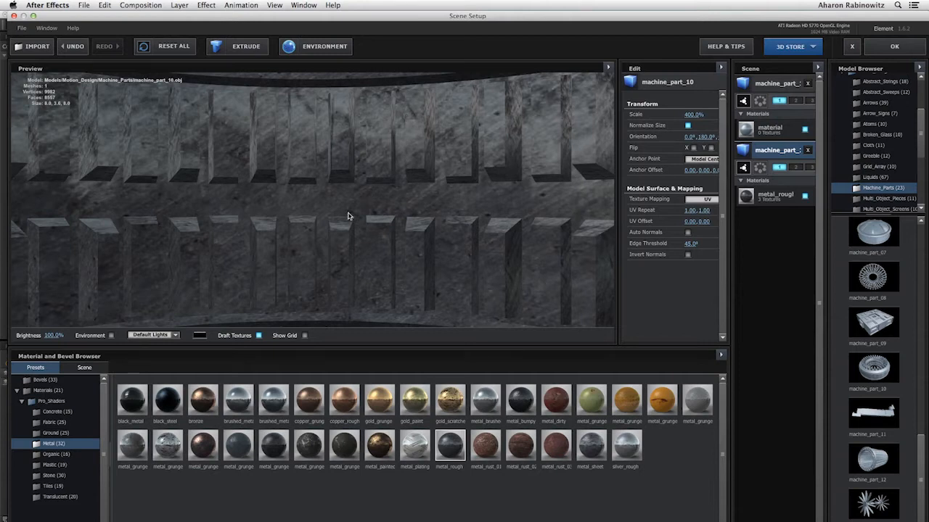
{"action": "scroll", "coordinate": [347, 215], "scroll_direction": "down", "scroll_amount": 10}
{"action": "left_click_drag", "start_coordinate": [347, 275], "coordinate": [347, 259]}
{"action": "scroll", "coordinate": [348, 259], "scroll_direction": "down", "scroll_amount": 5}
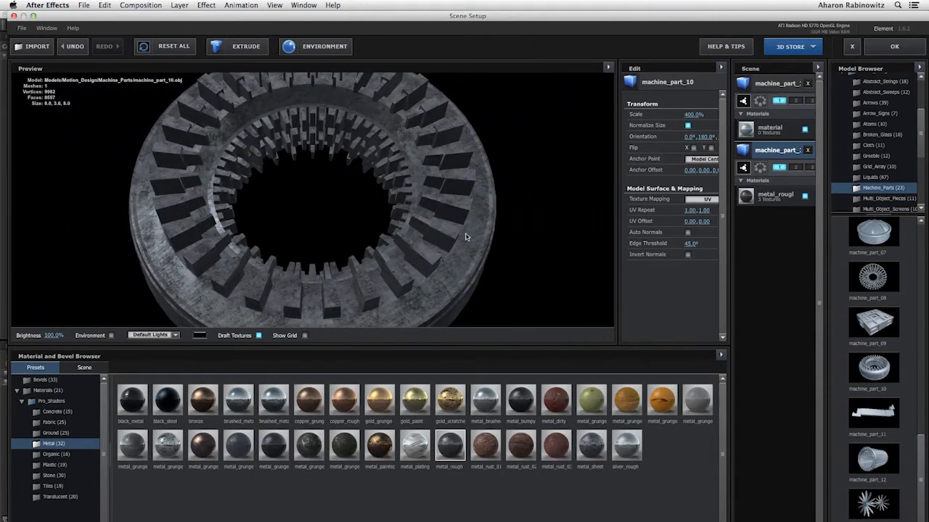
{"action": "left_click", "coordinate": [692, 211]}
{"action": "type", "text": "4"}
{"action": "key", "text": "Tab"}
{"action": "type", "text": "4"}
{"action": "key", "text": "Return"}
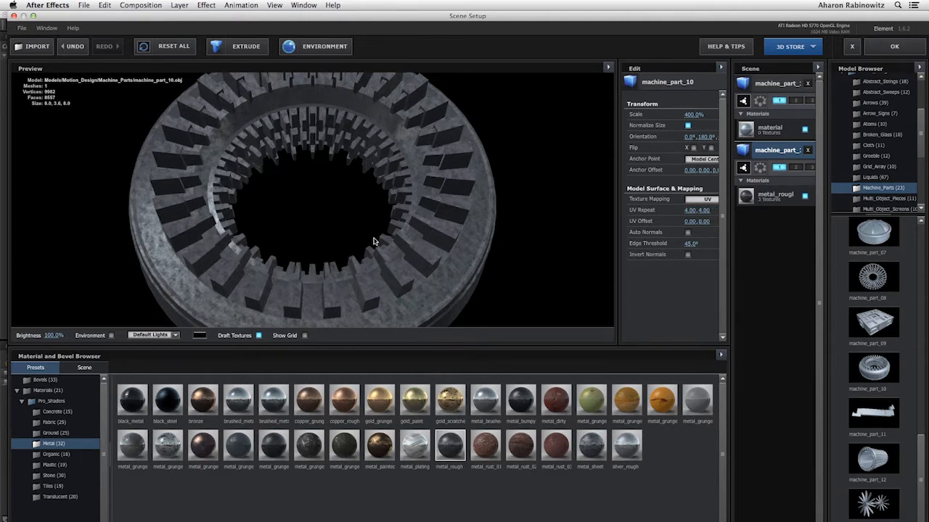
Check the tiled texture inside machine_part_10 and assign the model to output group 2
{"action": "left_click_drag", "start_coordinate": [385, 265], "coordinate": [385, 241]}
{"action": "scroll", "coordinate": [311, 164], "scroll_direction": "up", "scroll_amount": 5}
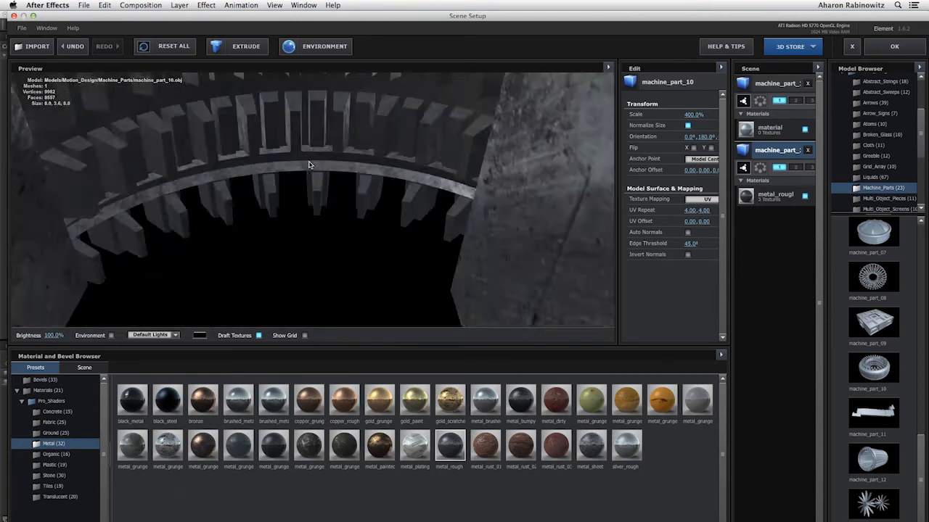
{"action": "left_click_drag", "start_coordinate": [310, 165], "coordinate": [309, 141]}
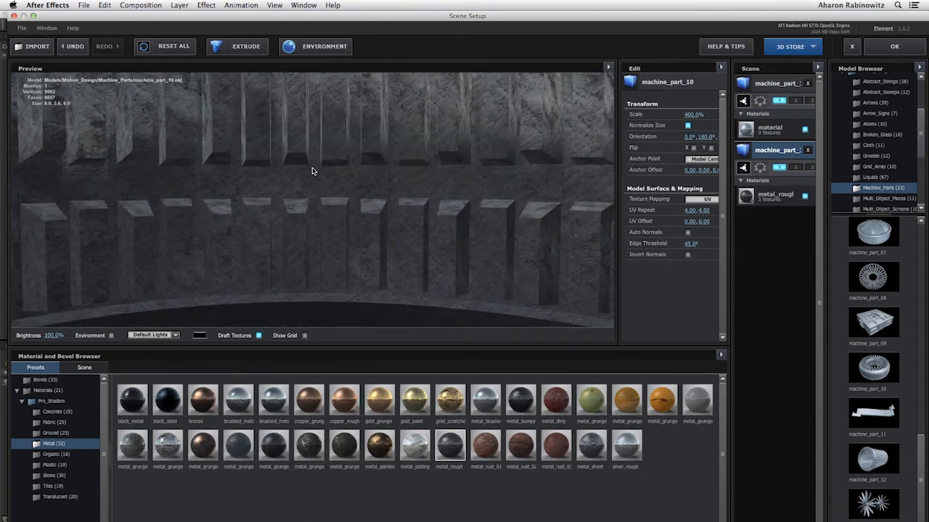
{"action": "scroll", "coordinate": [316, 175], "scroll_direction": "down", "scroll_amount": 5}
{"action": "left_click_drag", "start_coordinate": [313, 161], "coordinate": [315, 215]}
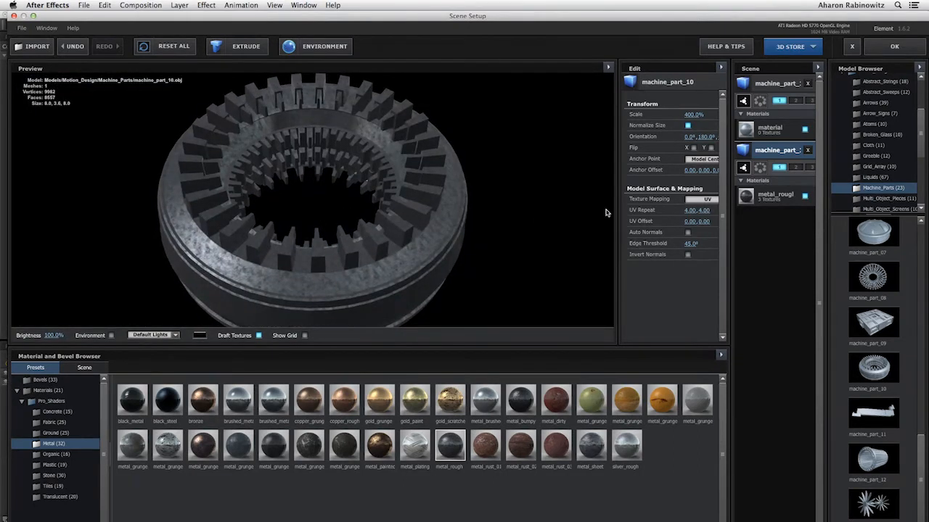
{"action": "left_click", "coordinate": [795, 167]}
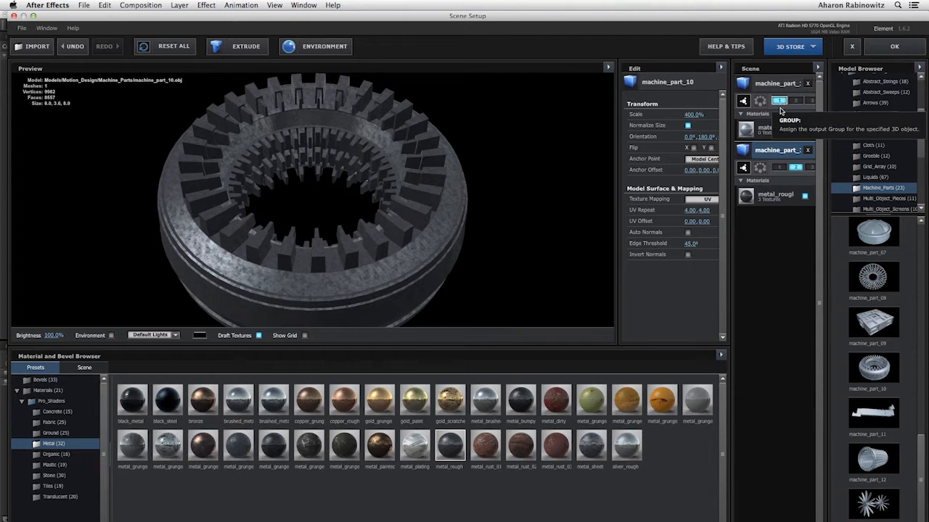
Apply the black_steel metal material to machine_part_12
{"action": "left_click", "coordinate": [771, 86]}
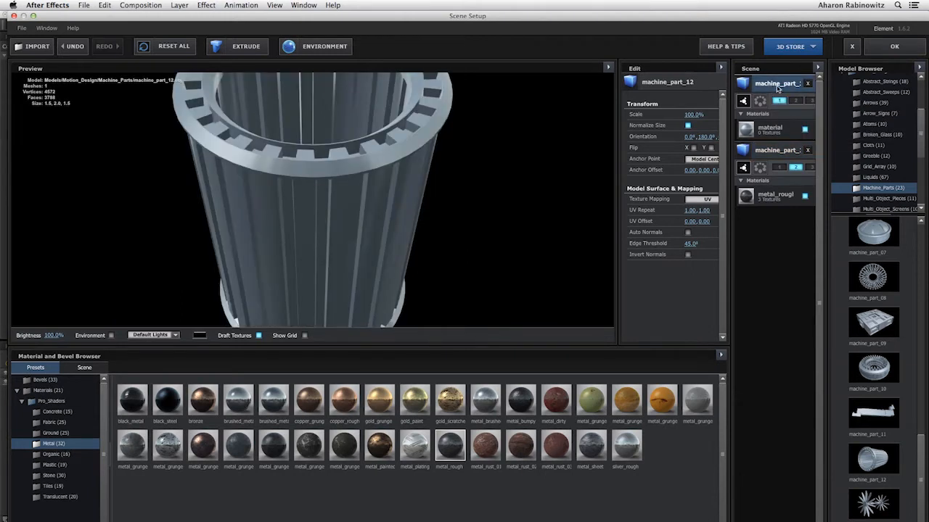
{"action": "scroll", "coordinate": [323, 249], "scroll_direction": "up", "scroll_amount": 2}
{"action": "scroll", "coordinate": [323, 249], "scroll_direction": "down", "scroll_amount": 5}
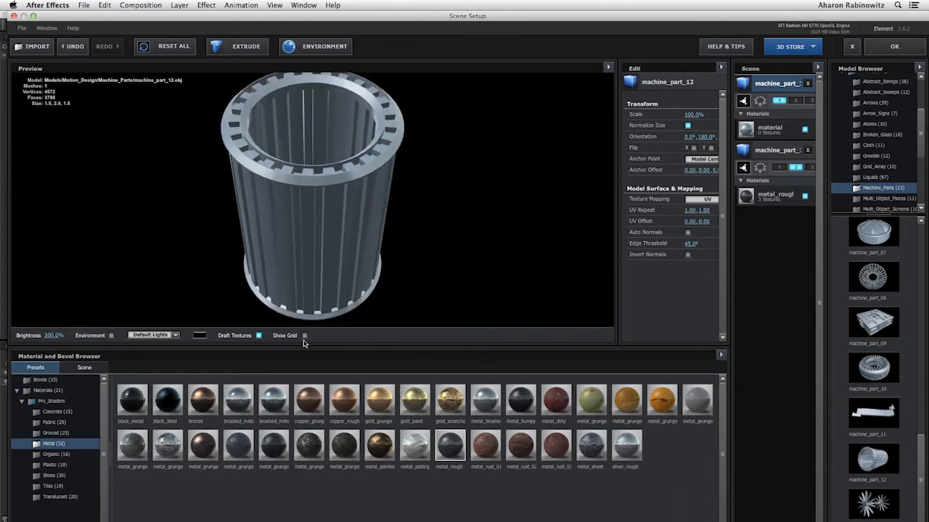
{"action": "left_click_drag", "start_coordinate": [154, 402], "coordinate": [304, 266]}
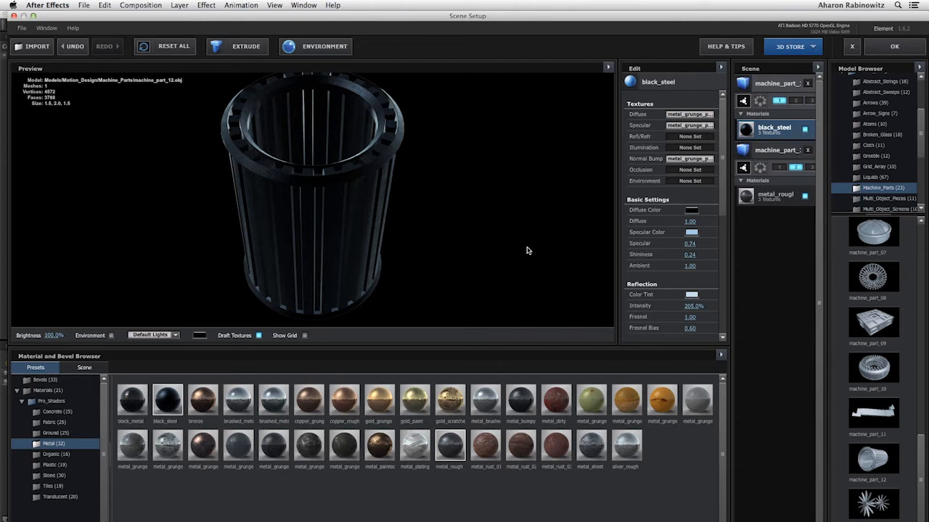
Set the scale of machine_part_12 to 400%
{"action": "left_click", "coordinate": [768, 85]}
{"action": "left_click", "coordinate": [693, 114]}
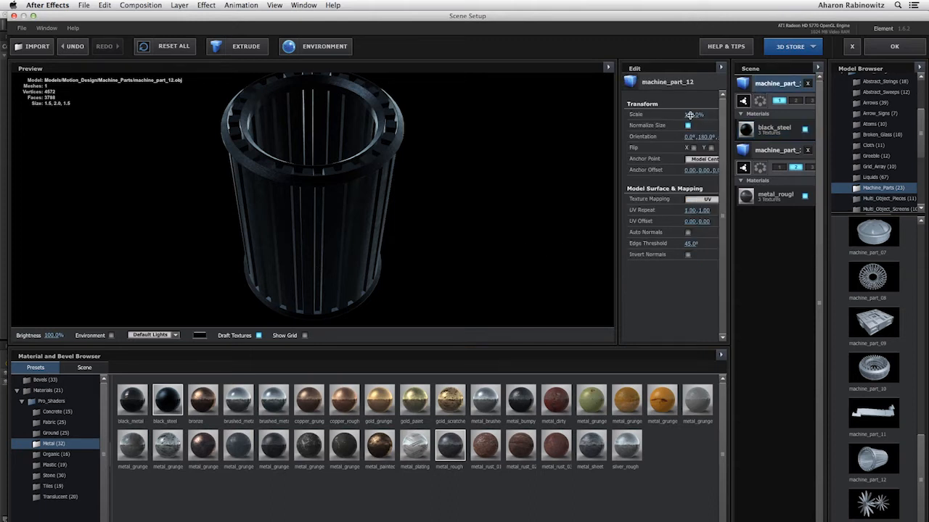
{"action": "type", "text": "400"}
{"action": "key", "text": "Return"}
Set the UV Repeat of machine_part_12 to 4, 4 and accept the scene setup
{"action": "left_click", "coordinate": [692, 210]}
{"action": "type", "text": "4"}
{"action": "key", "text": "Return"}
{"action": "left_click", "coordinate": [707, 211]}
{"action": "type", "text": "4"}
{"action": "key", "text": "Return"}
{"action": "left_click", "coordinate": [895, 47]}
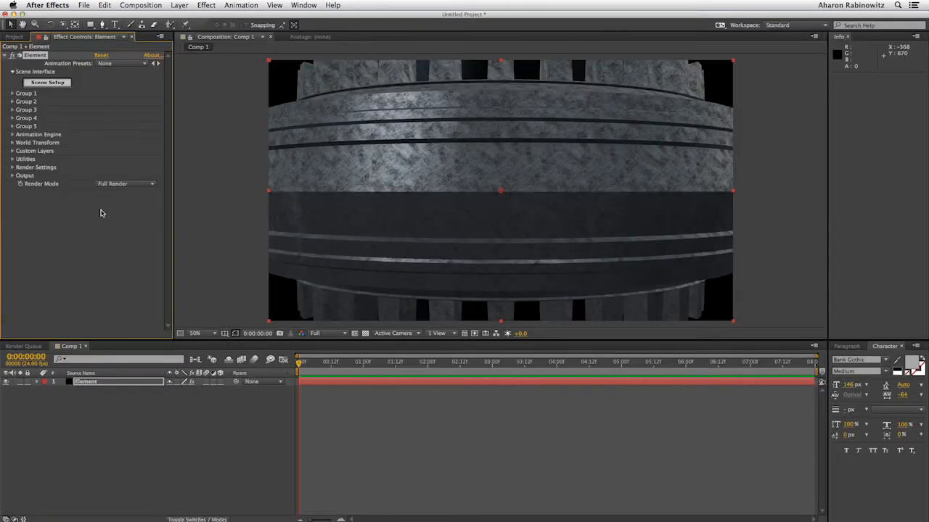
Set the Particle Size of Group 1 in the Element effect to 45
{"action": "left_click", "coordinate": [12, 94]}
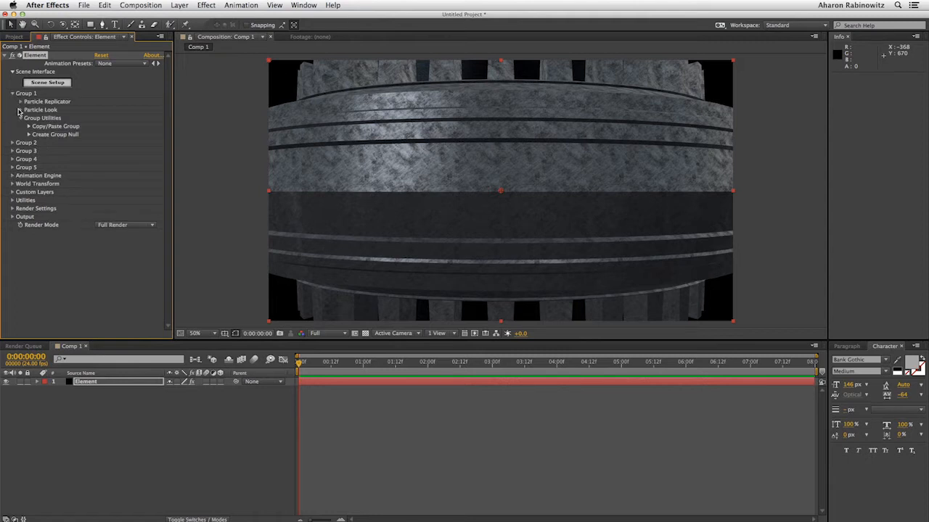
{"action": "left_click", "coordinate": [20, 110]}
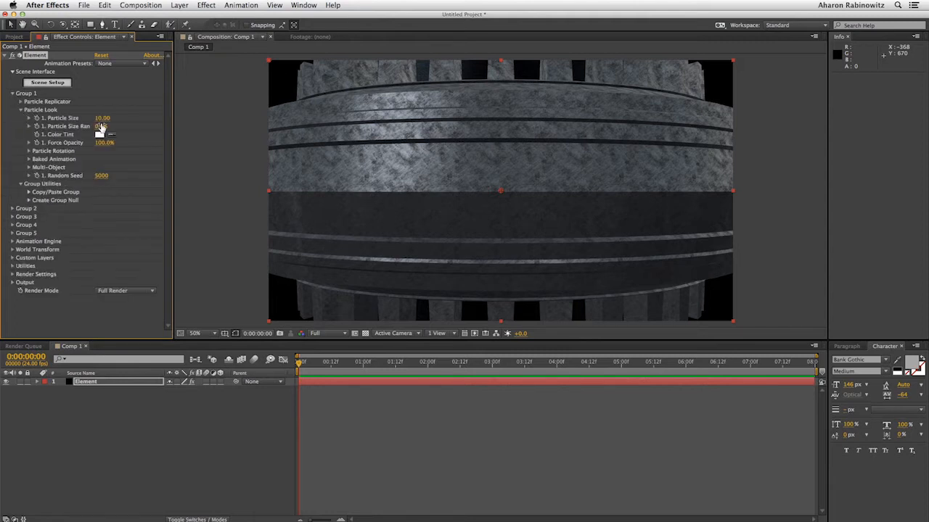
{"action": "left_click_drag", "start_coordinate": [100, 121], "coordinate": [795, 99]}
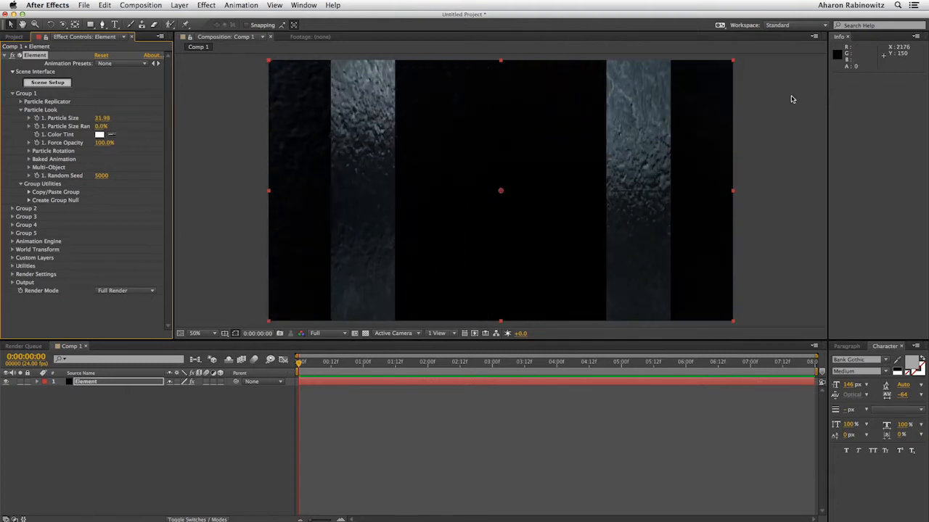
{"action": "left_click_drag", "start_coordinate": [96, 120], "coordinate": [401, 114]}
{"action": "left_click", "coordinate": [99, 119]}
{"action": "type", "text": "45"}
{"action": "key", "text": "Return"}
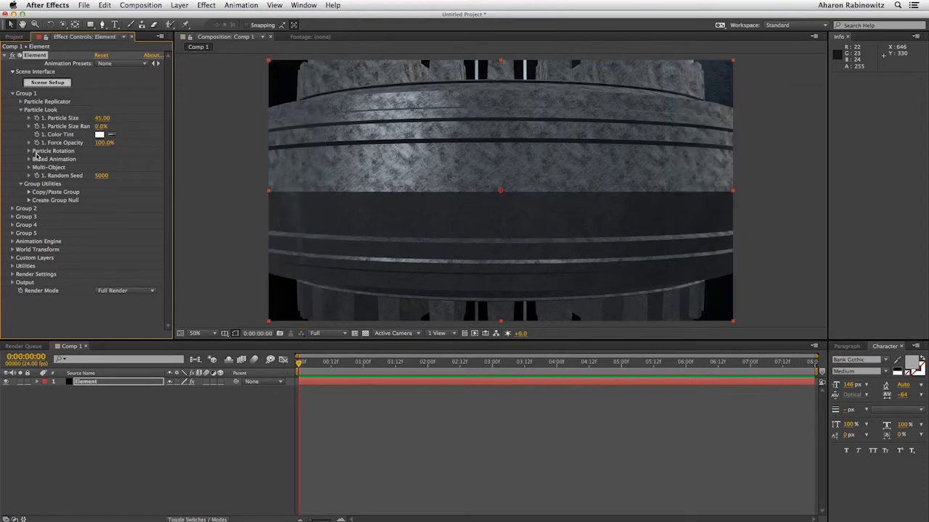
Set the Particle Size of Group 2 to 45 and fine-tune it to about 42.6
{"action": "left_click", "coordinate": [12, 208]}
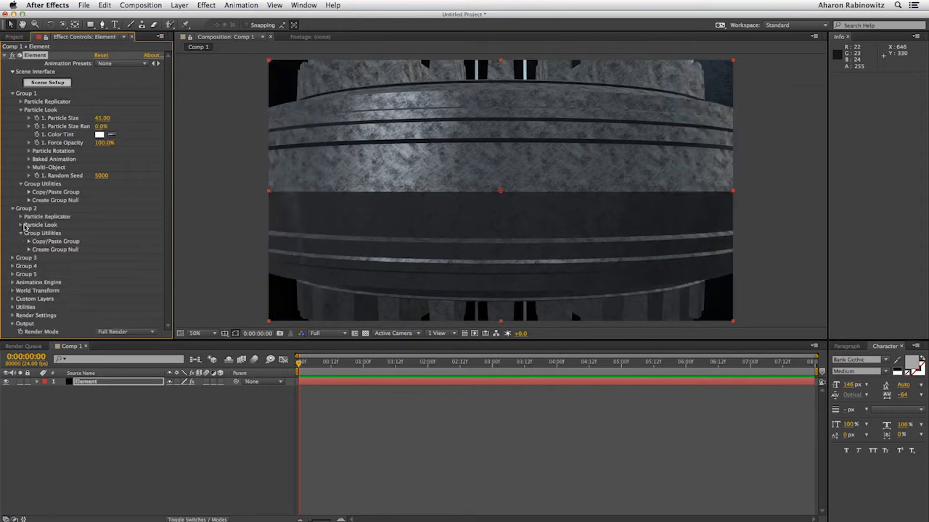
{"action": "left_click", "coordinate": [21, 227]}
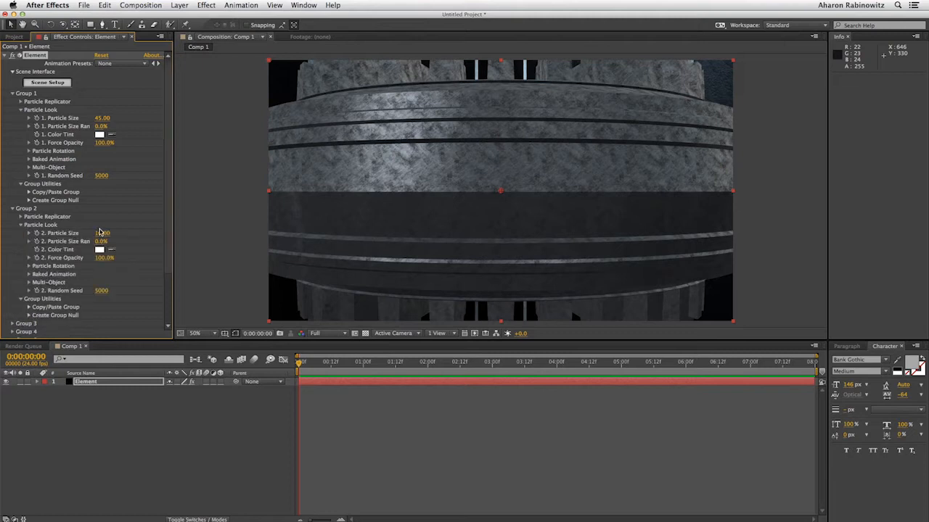
{"action": "left_click", "coordinate": [102, 233]}
{"action": "type", "text": "10"}
{"action": "type", "text": "45"}
{"action": "key", "text": "Return"}
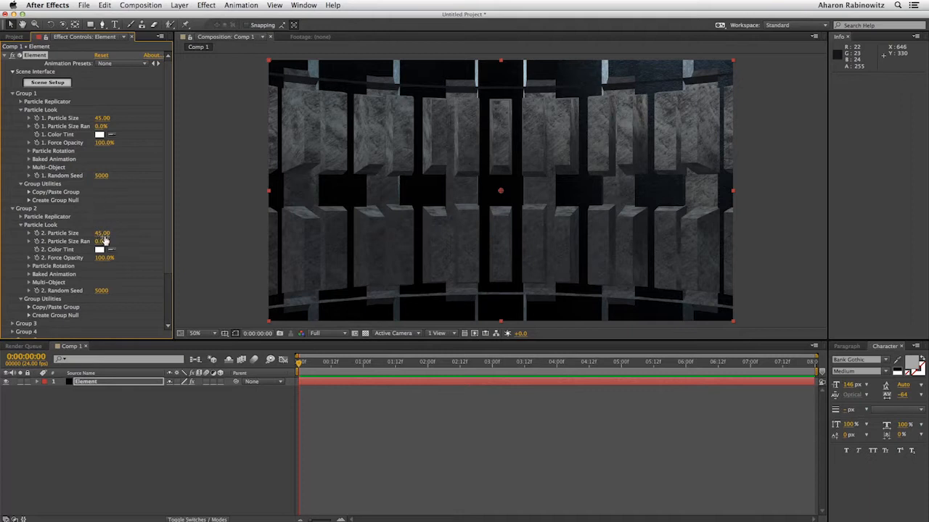
{"action": "left_click_drag", "start_coordinate": [103, 236], "coordinate": [310, 235]}
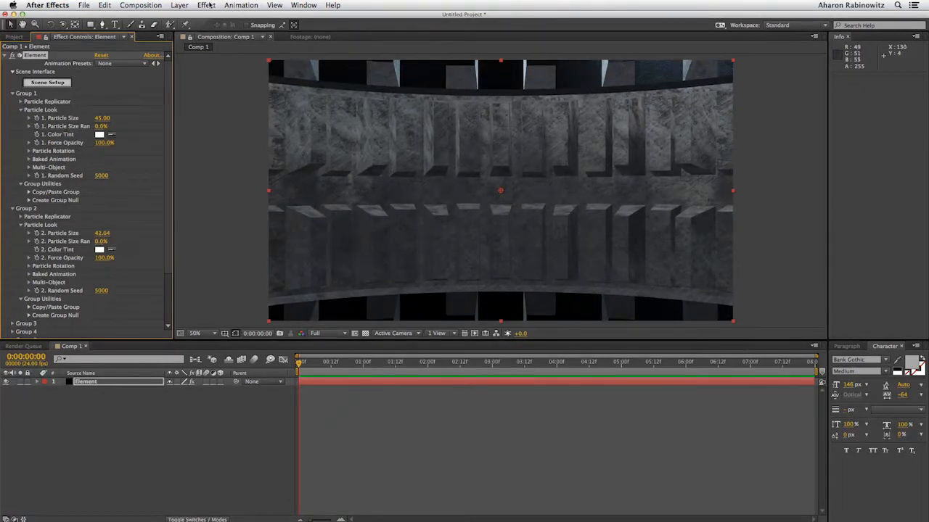
Add a null object to the composition and make it a 3D layer
{"action": "left_click", "coordinate": [179, 5]}
{"action": "mouse_move", "coordinate": [184, 16]}
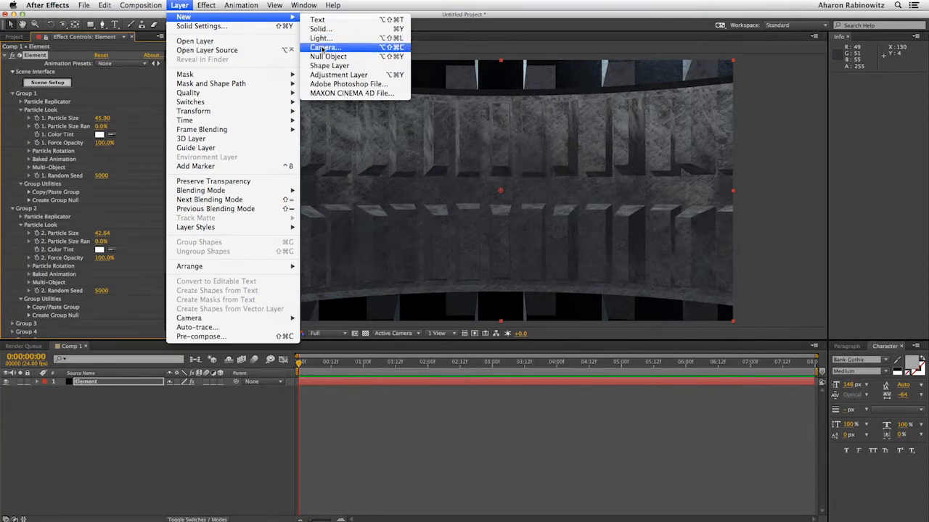
{"action": "left_click", "coordinate": [324, 57]}
{"action": "left_click", "coordinate": [221, 381]}
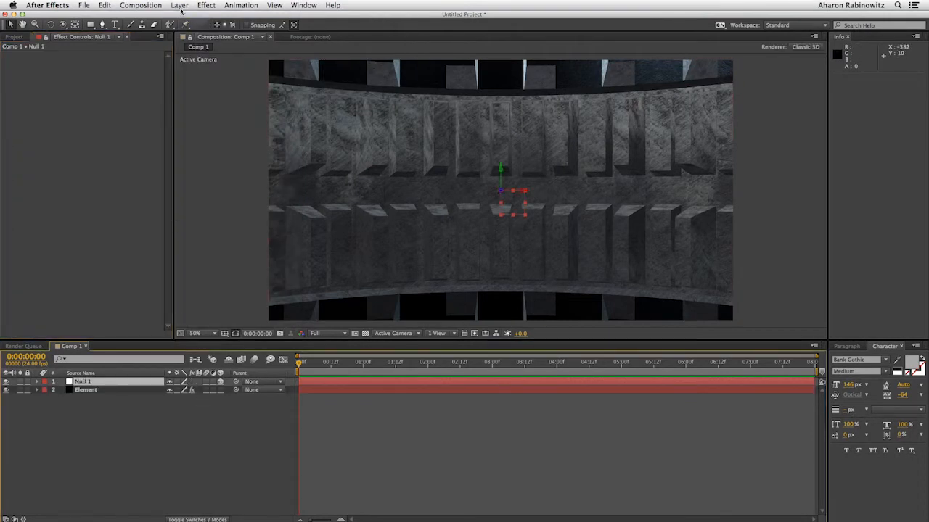
Add a two-node camera with the 35mm preset, placed below the null layer, and parent it to Null 1
{"action": "left_click", "coordinate": [180, 6]}
{"action": "mouse_move", "coordinate": [266, 16]}
{"action": "left_click", "coordinate": [324, 47]}
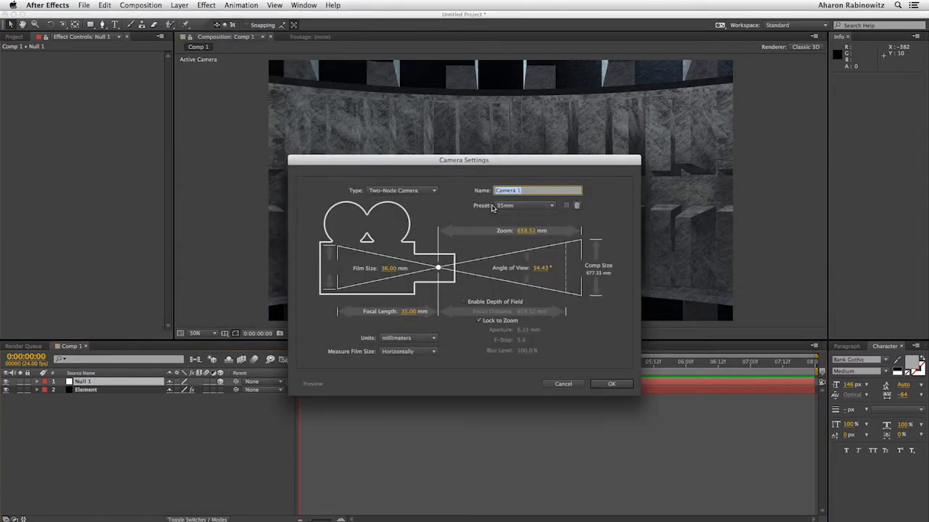
{"action": "left_click", "coordinate": [608, 384]}
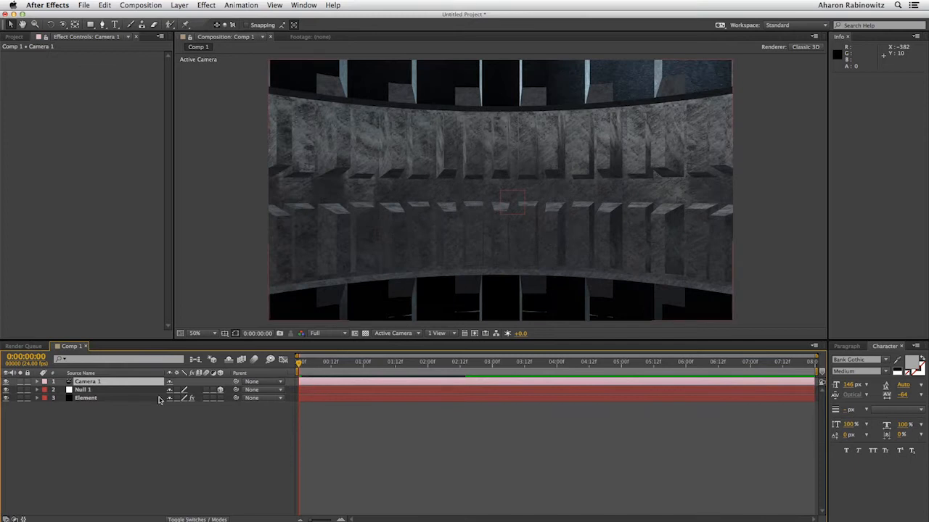
{"action": "left_click_drag", "start_coordinate": [94, 382], "coordinate": [102, 392]}
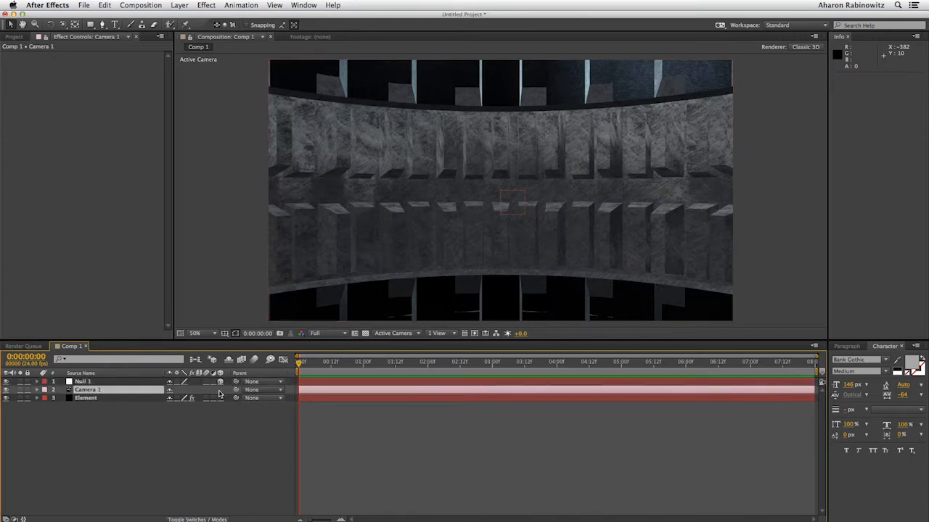
{"action": "left_click_drag", "start_coordinate": [235, 390], "coordinate": [141, 383]}
Try rotating Null 1 around its Y axis to orbit the camera, and undo the rotation
{"action": "left_click", "coordinate": [107, 383]}
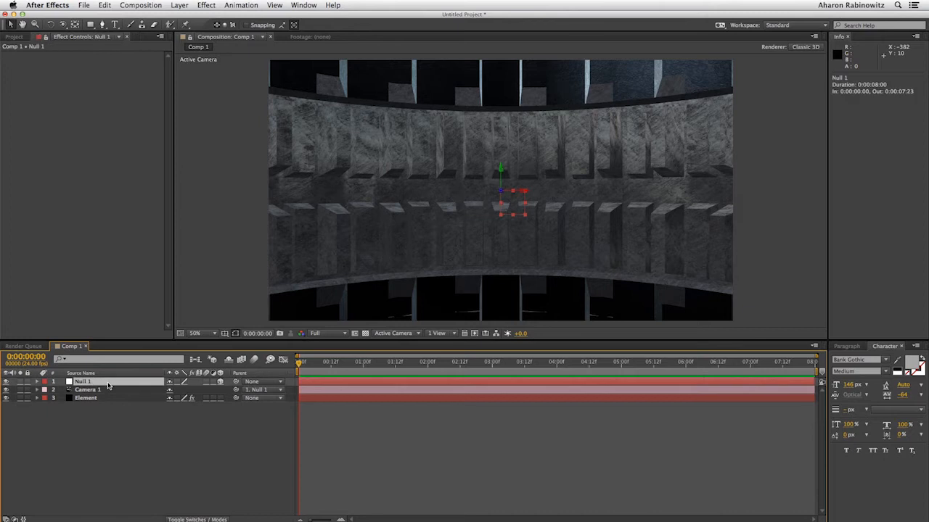
{"action": "key", "text": "r"}
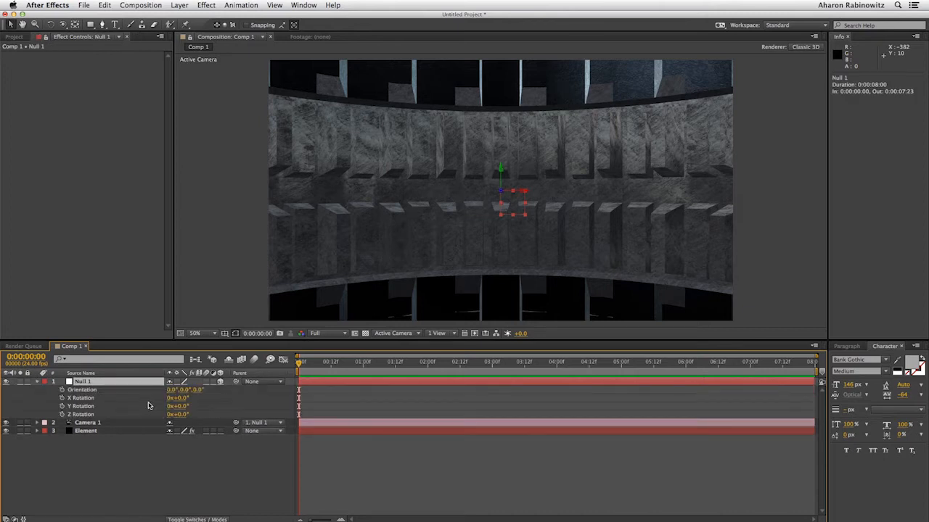
{"action": "left_click_drag", "start_coordinate": [182, 407], "coordinate": [200, 406]}
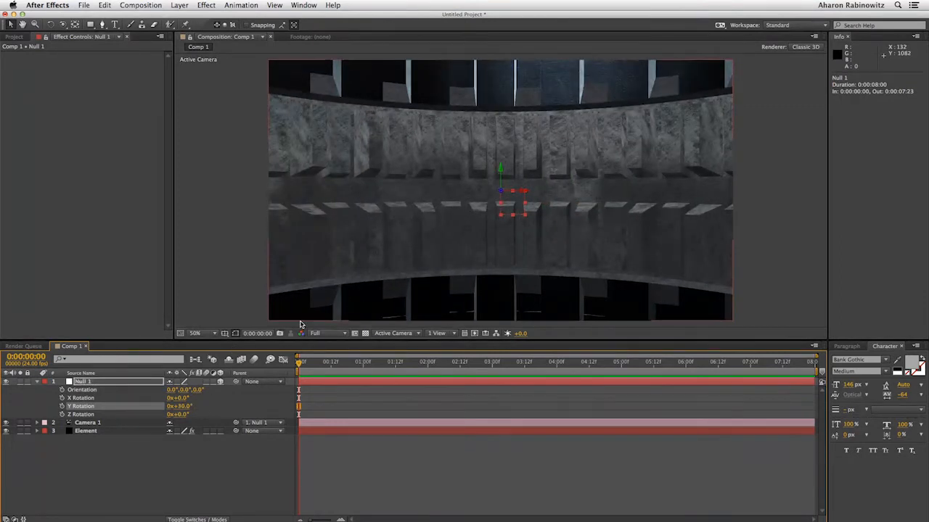
{"action": "key", "text": "super+z"}
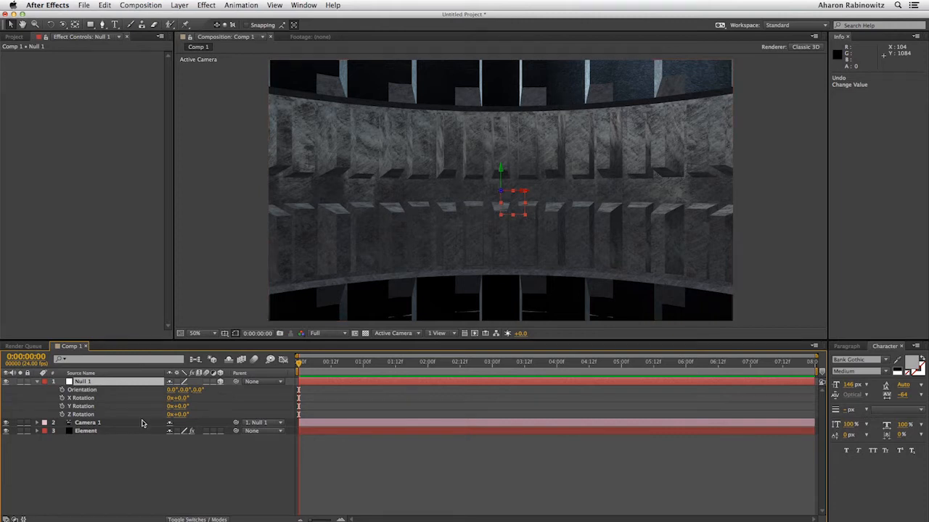
Add a point light with a cyan-blue color and 20% intensity
{"action": "left_click", "coordinate": [178, 5]}
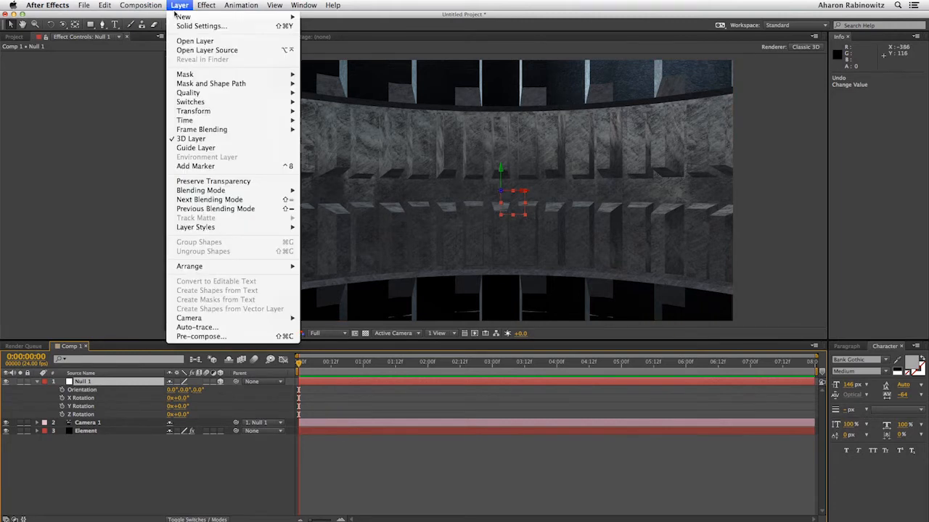
{"action": "mouse_move", "coordinate": [192, 15]}
{"action": "left_click", "coordinate": [338, 36]}
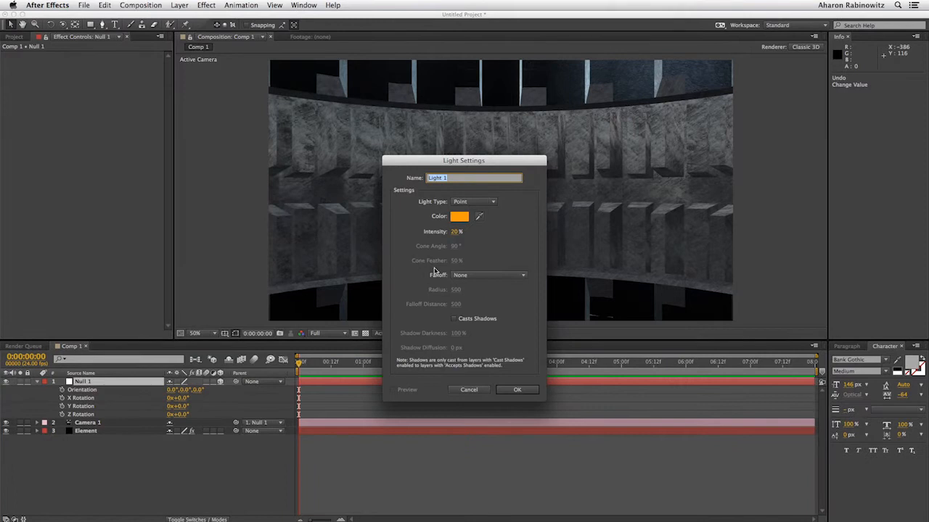
{"action": "left_click", "coordinate": [460, 218]}
{"action": "left_click", "coordinate": [198, 271]}
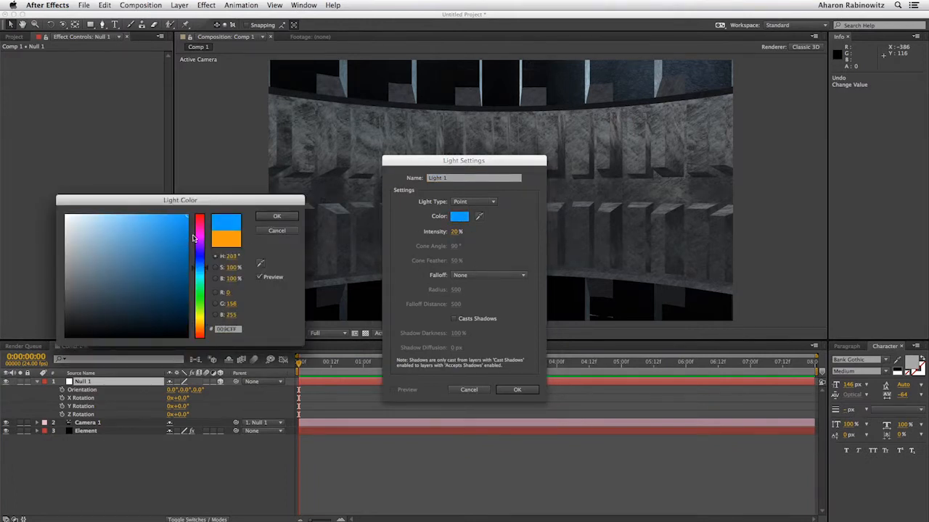
{"action": "left_click_drag", "start_coordinate": [198, 270], "coordinate": [199, 273]}
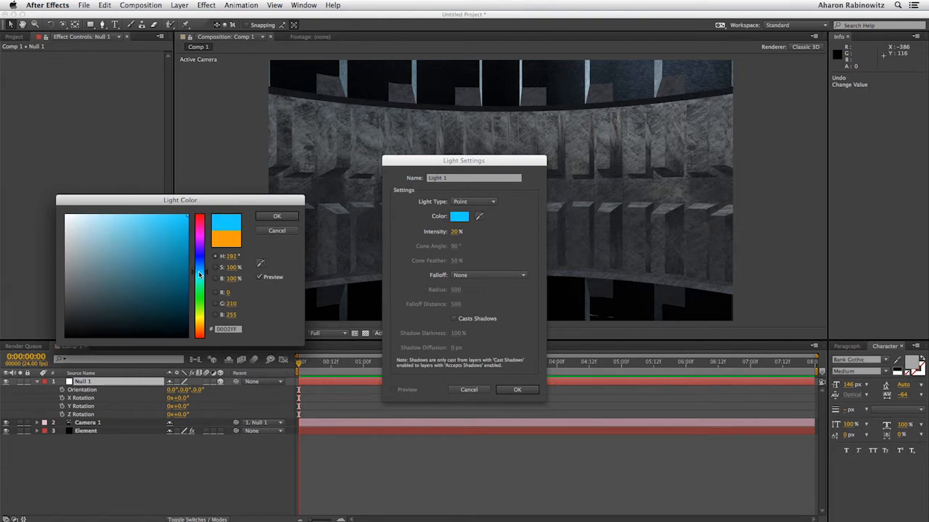
{"action": "left_click", "coordinate": [276, 216]}
{"action": "left_click", "coordinate": [516, 389]}
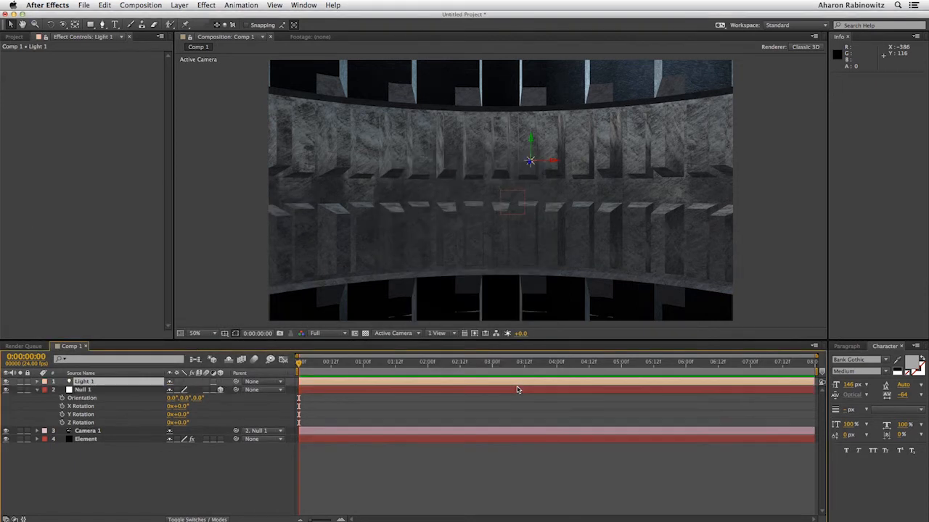
Raise Light 1 above the scene and shift it along X to a position of about 2262, -719, -666.7
{"action": "left_click_drag", "start_coordinate": [530, 145], "coordinate": [540, 28]}
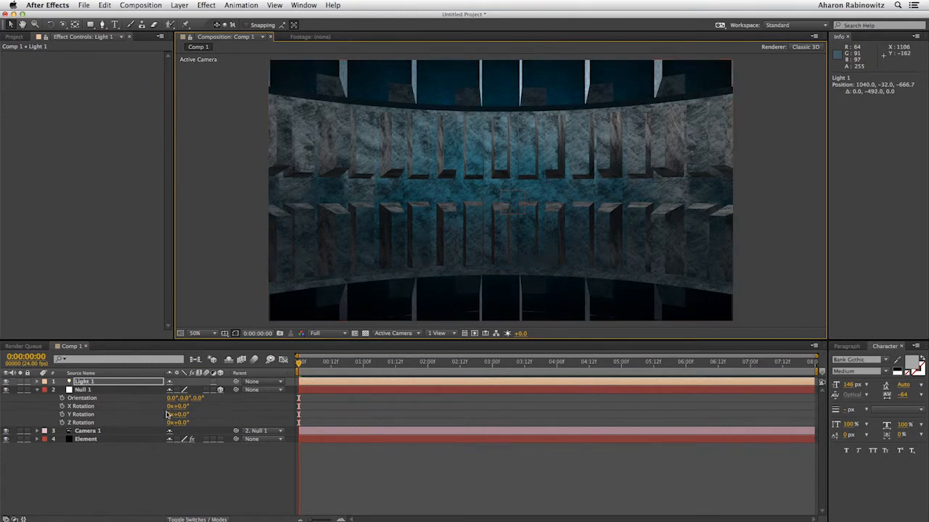
{"action": "key", "text": "p"}
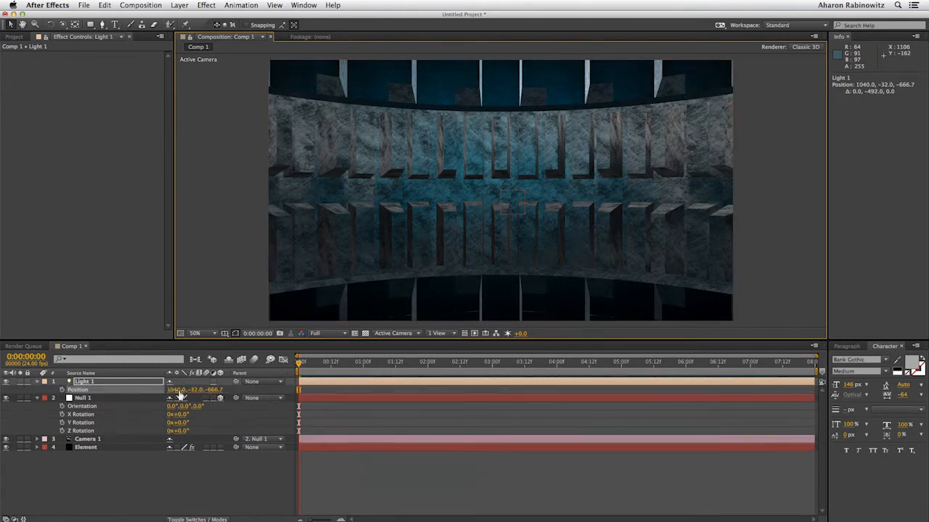
{"action": "left_click_drag", "start_coordinate": [176, 389], "coordinate": [142, 387]}
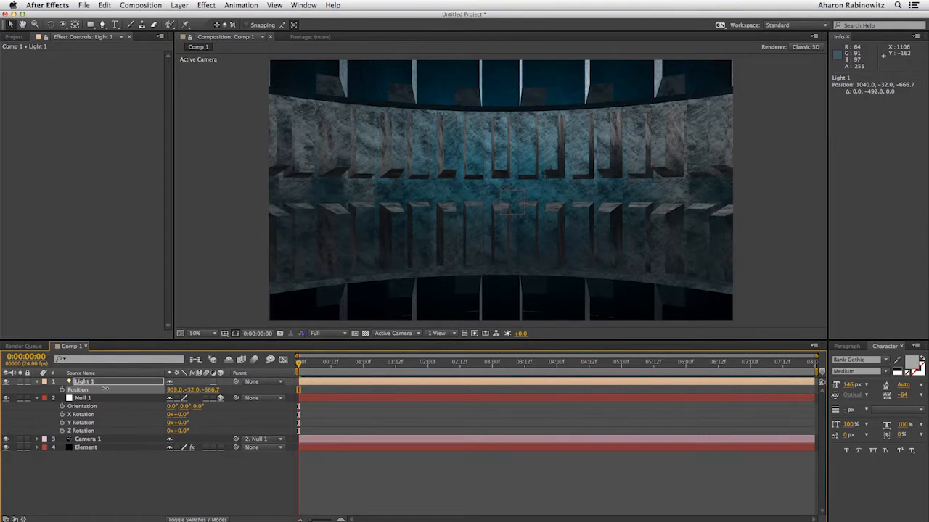
{"action": "left_click_drag", "start_coordinate": [172, 389], "coordinate": [164, 390]}
{"action": "left_click_drag", "start_coordinate": [172, 389], "coordinate": [259, 392]}
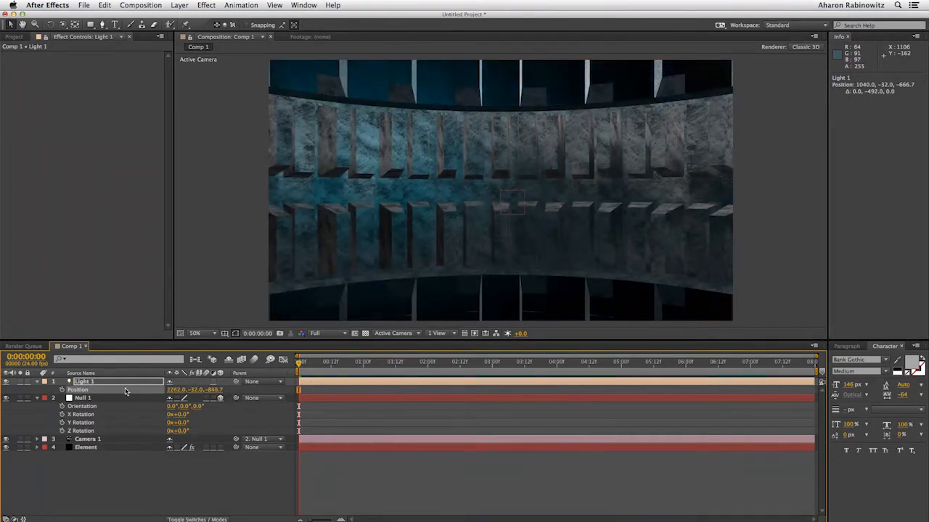
{"action": "left_click_drag", "start_coordinate": [206, 391], "coordinate": [194, 391]}
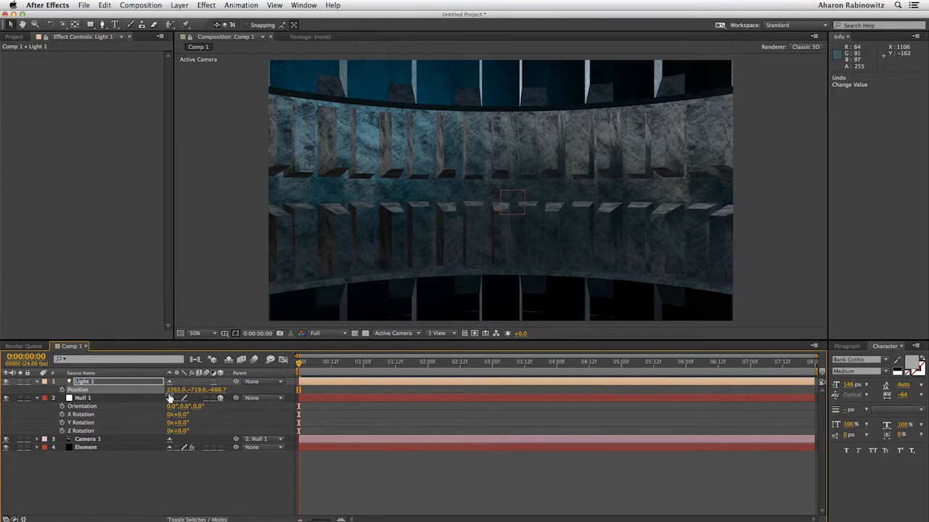
Set the Z position of Light 1 to 0 and its X position to about 1511
{"action": "left_click", "coordinate": [216, 391]}
{"action": "type", "text": "0"}
{"action": "key", "text": "Return"}
{"action": "left_click_drag", "start_coordinate": [175, 390], "coordinate": [150, 389]}
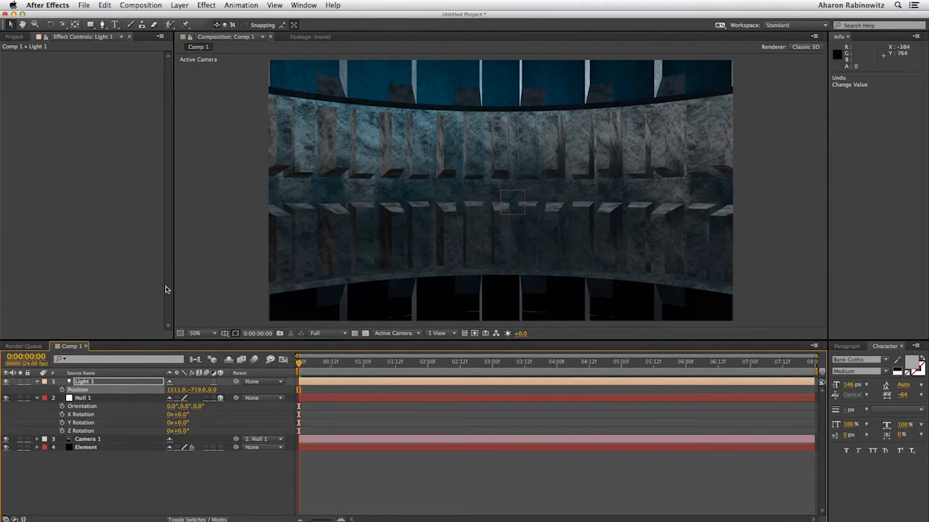
Add a second point light with an orange color and 15% intensity
{"action": "left_click", "coordinate": [179, 6]}
{"action": "mouse_move", "coordinate": [184, 17]}
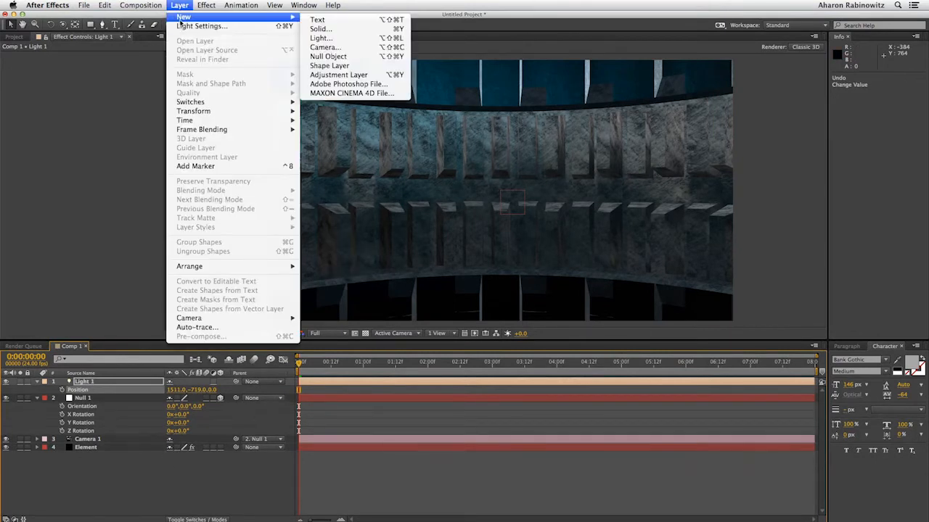
{"action": "left_click", "coordinate": [322, 38]}
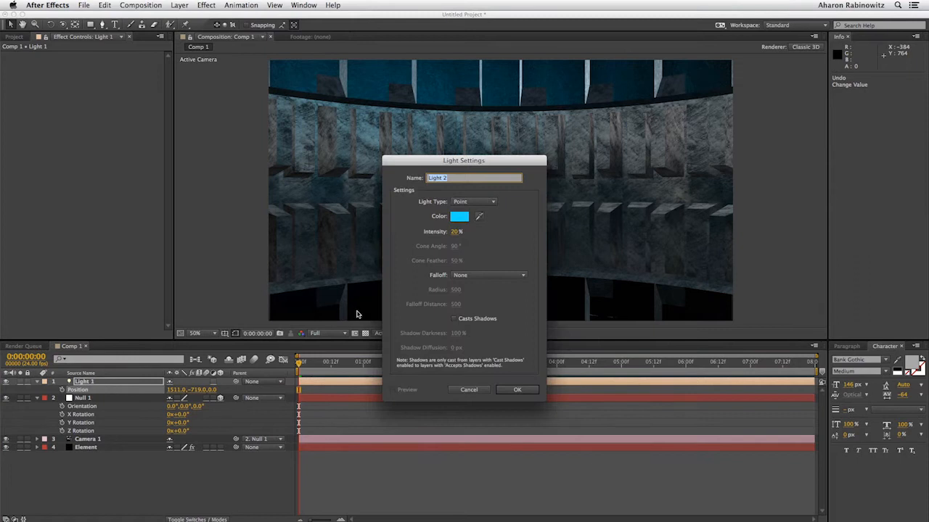
{"action": "left_click", "coordinate": [457, 219]}
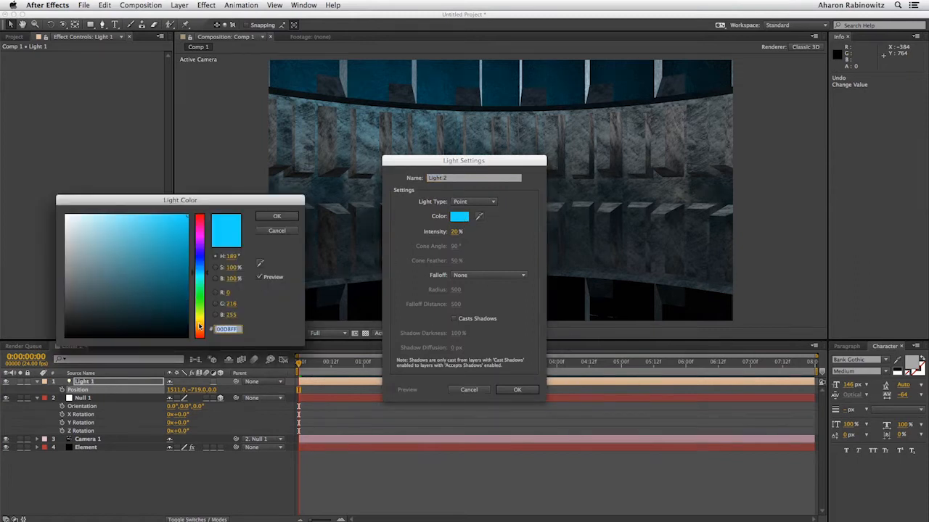
{"action": "left_click", "coordinate": [198, 322]}
{"action": "left_click", "coordinate": [279, 218]}
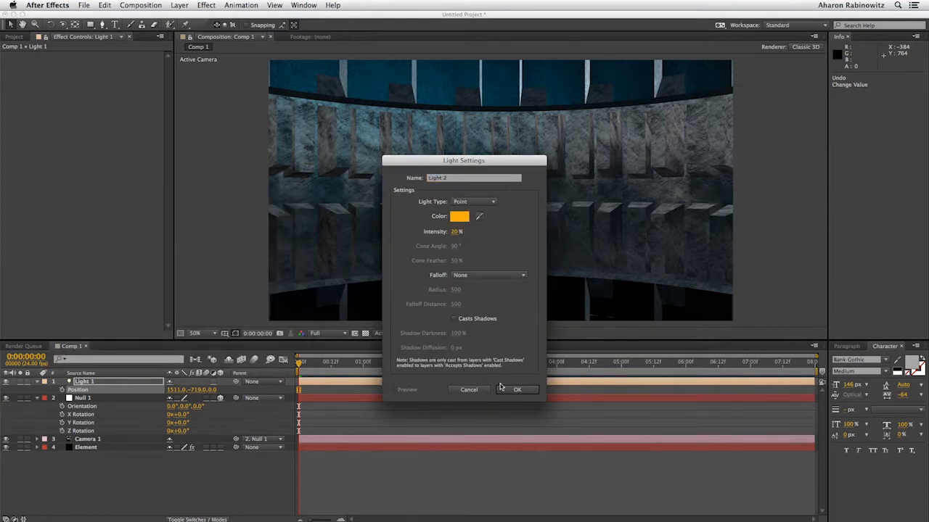
{"action": "left_click", "coordinate": [454, 232]}
{"action": "type", "text": "50"}
{"action": "key", "text": "Return"}
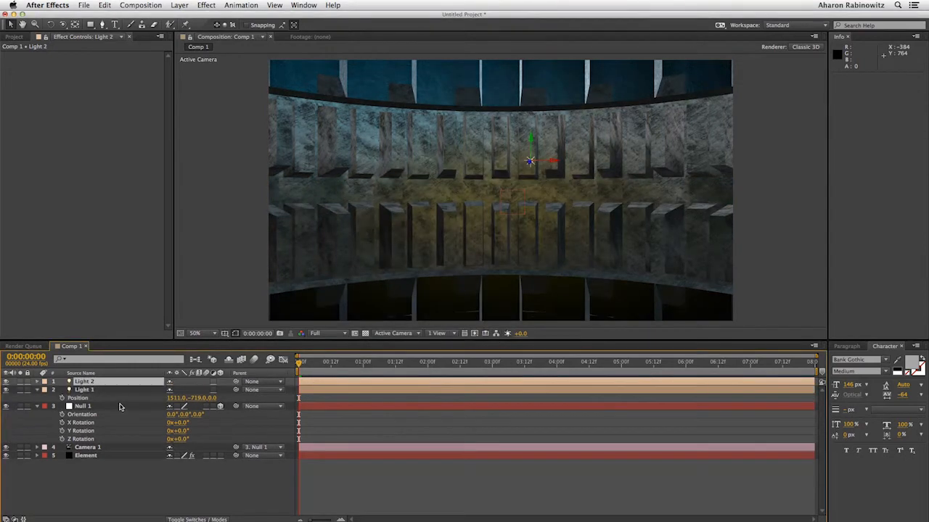
Lower Light 2's intensity to 8% and move the light down to the upper edge of the lower machine part
{"action": "key", "text": "t"}
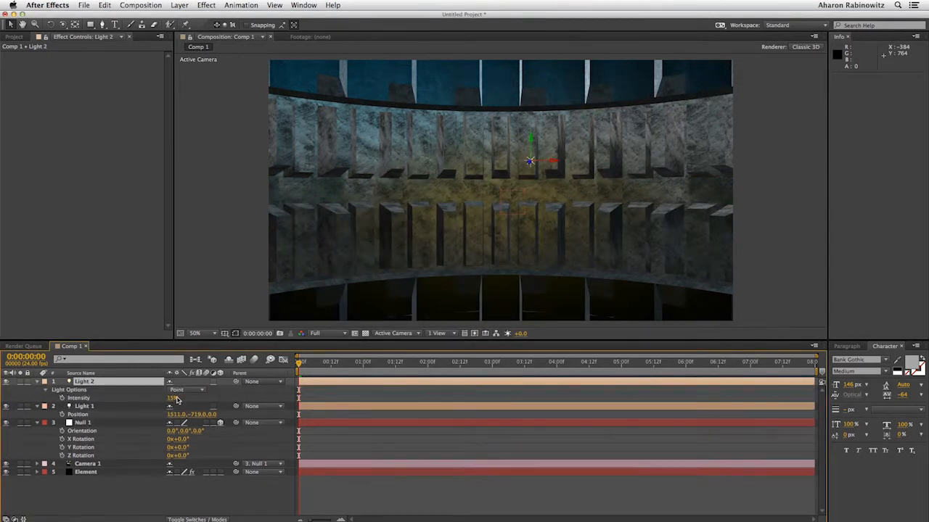
{"action": "left_click_drag", "start_coordinate": [174, 399], "coordinate": [168, 399]}
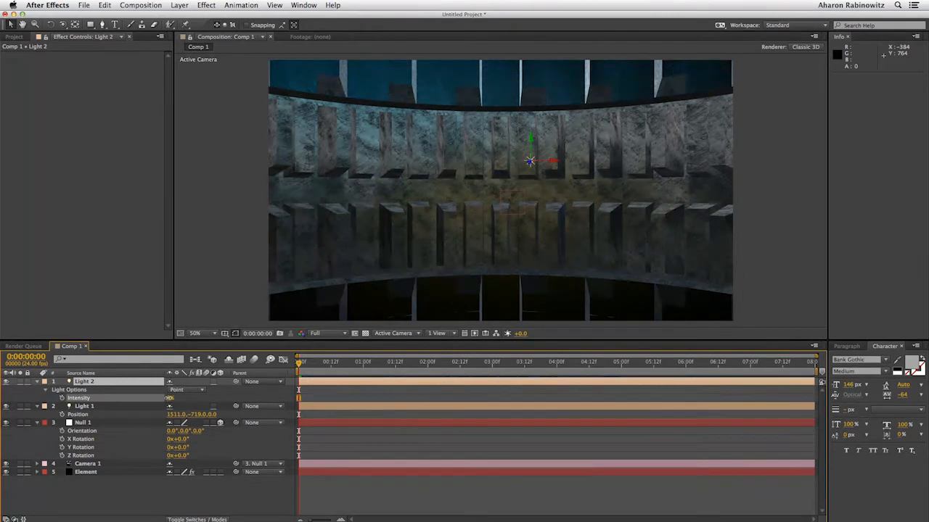
{"action": "left_click_drag", "start_coordinate": [531, 136], "coordinate": [533, 174]}
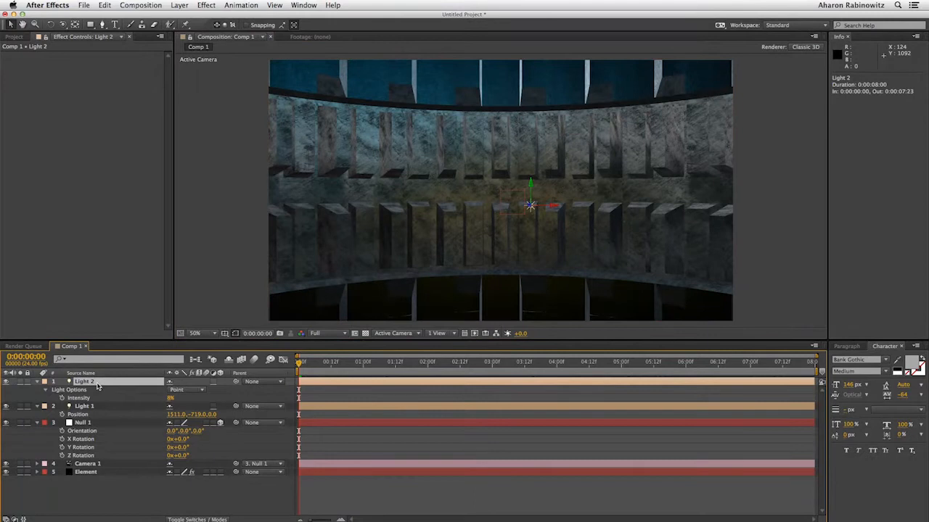
Enable ambient occlusion in the Element layer's render settings
{"action": "left_click", "coordinate": [88, 472]}
{"action": "scroll", "coordinate": [107, 288], "scroll_direction": "down", "scroll_amount": 2}
{"action": "scroll", "coordinate": [107, 288], "scroll_direction": "down", "scroll_amount": 2}
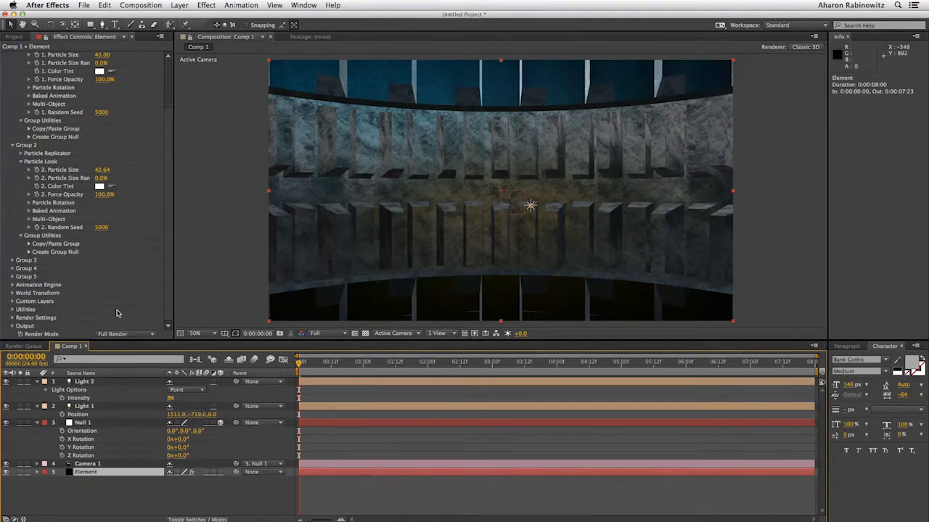
{"action": "left_click", "coordinate": [12, 318]}
{"action": "scroll", "coordinate": [15, 320], "scroll_direction": "down", "scroll_amount": 3}
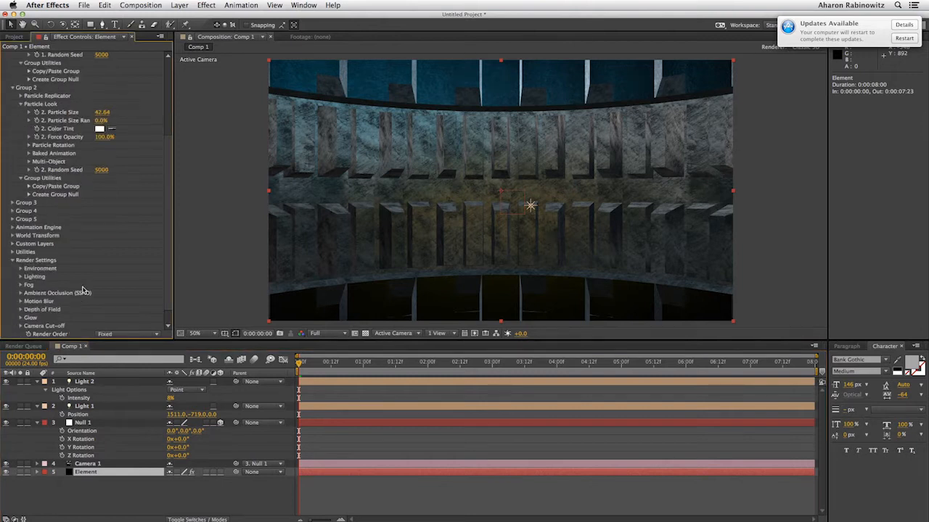
{"action": "left_click", "coordinate": [20, 293]}
{"action": "scroll", "coordinate": [98, 250], "scroll_direction": "down", "scroll_amount": 3}
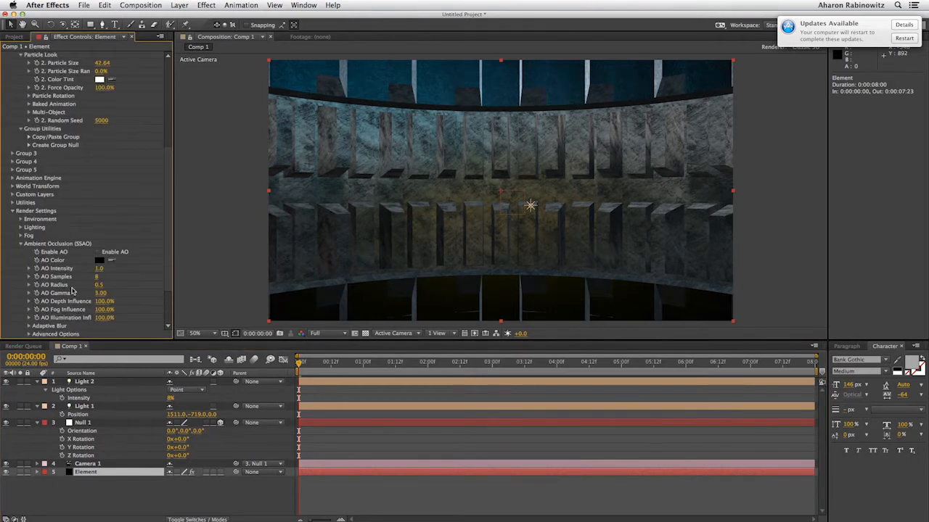
{"action": "left_click", "coordinate": [98, 253]}
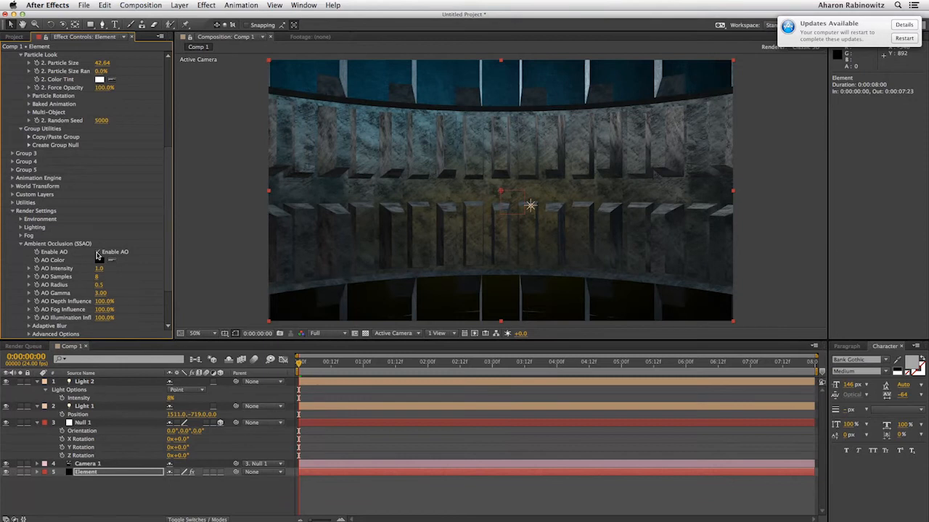
Raise the ambient occlusion intensity to 3.8 and increase the AO radius
{"action": "left_click_drag", "start_coordinate": [99, 268], "coordinate": [114, 270]}
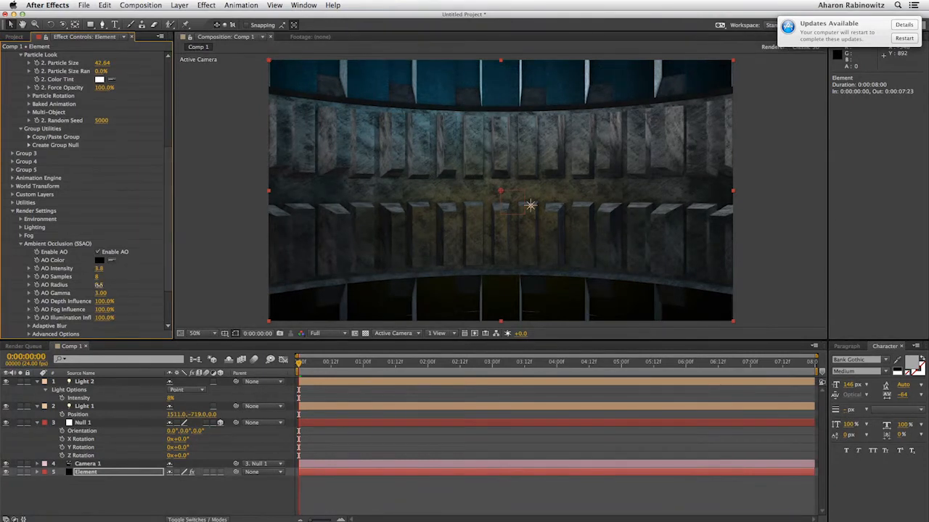
{"action": "left_click_drag", "start_coordinate": [110, 285], "coordinate": [116, 286]}
{"action": "left_click", "coordinate": [99, 268]}
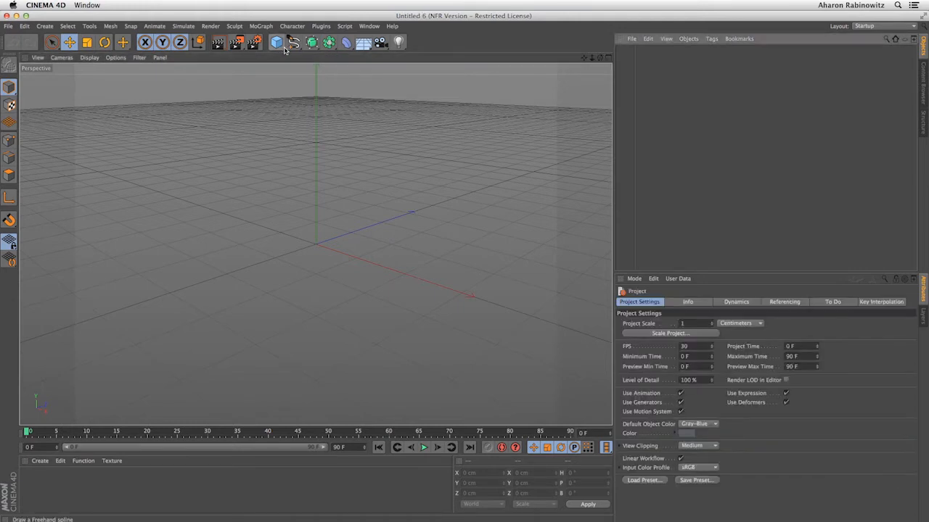
In Cinema 4D, add a cogwheel spline and a circle spline, and scale the circle up to just enclose the cogwheel's teeth
{"action": "left_click_drag", "start_coordinate": [293, 42], "coordinate": [364, 139]}
{"action": "left_click_drag", "start_coordinate": [298, 45], "coordinate": [383, 90]}
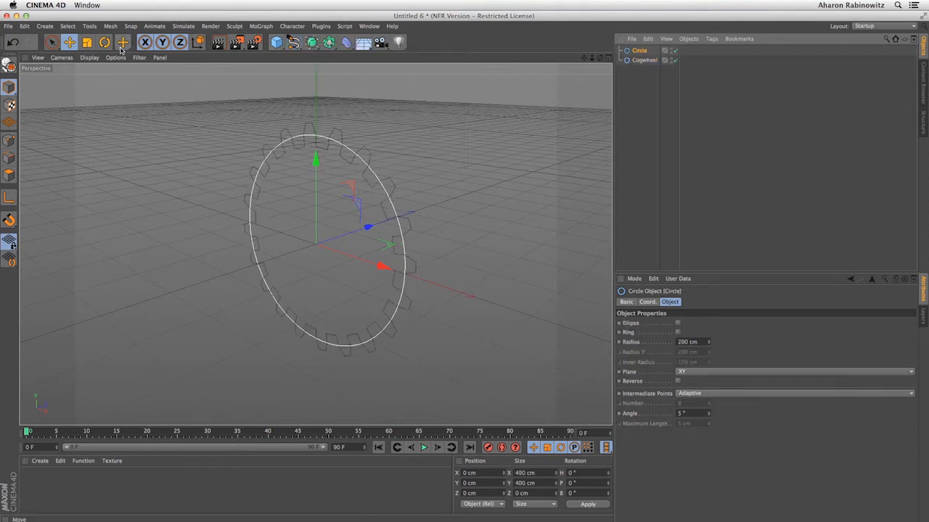
{"action": "left_click", "coordinate": [86, 42]}
{"action": "left_click_drag", "start_coordinate": [315, 158], "coordinate": [318, 154]}
Give the cogwheel spline 36 teeth and an inner radius of 200 cm
{"action": "left_click", "coordinate": [339, 154]}
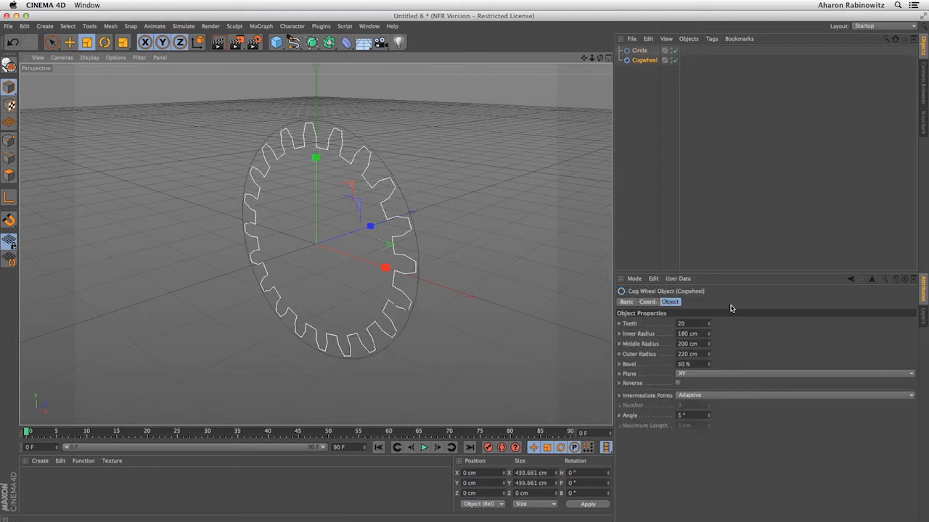
{"action": "left_click", "coordinate": [684, 323]}
{"action": "type", "text": "36"}
{"action": "key", "text": "Return"}
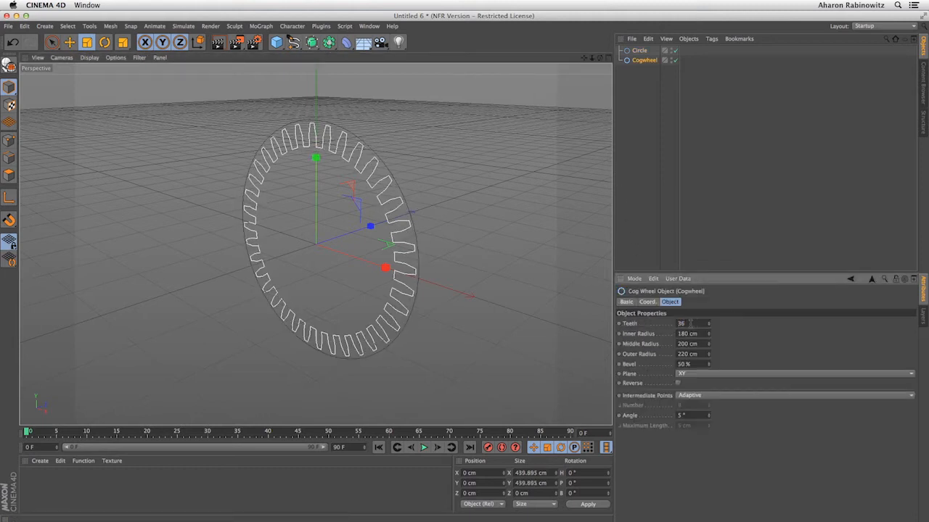
{"action": "left_click_drag", "start_coordinate": [709, 334], "coordinate": [709, 320]}
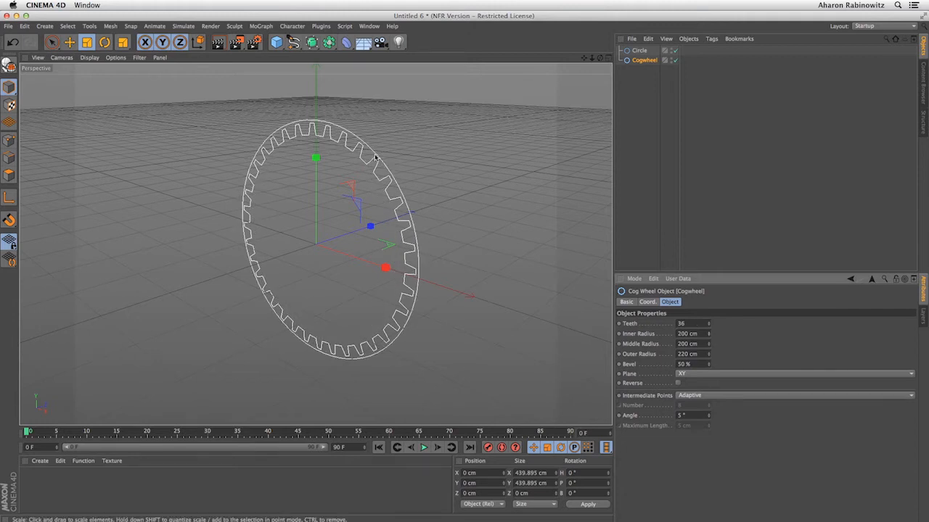
Rotate the circle and cogwheel splines to a pitch of -90° so they lie flat, and make both editable
{"action": "key", "text": "r"}
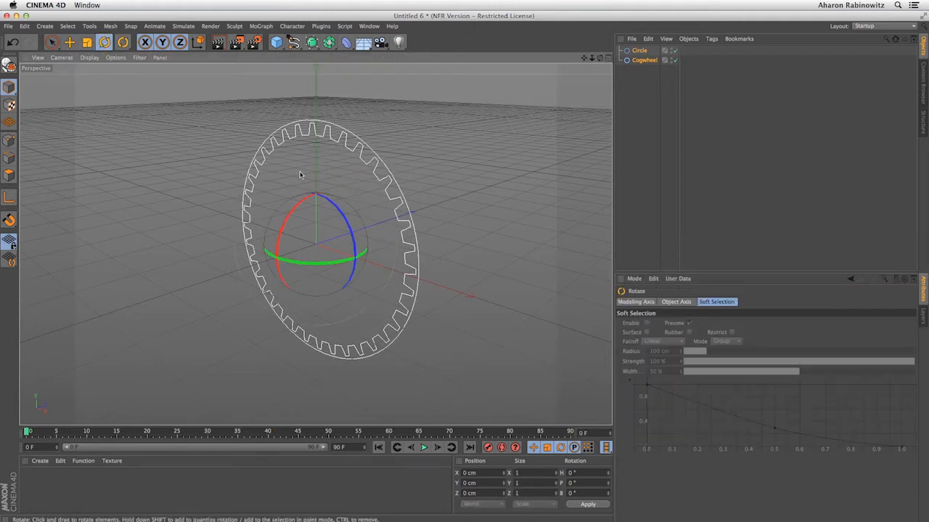
{"action": "left_click_drag", "start_coordinate": [295, 211], "coordinate": [407, 211]}
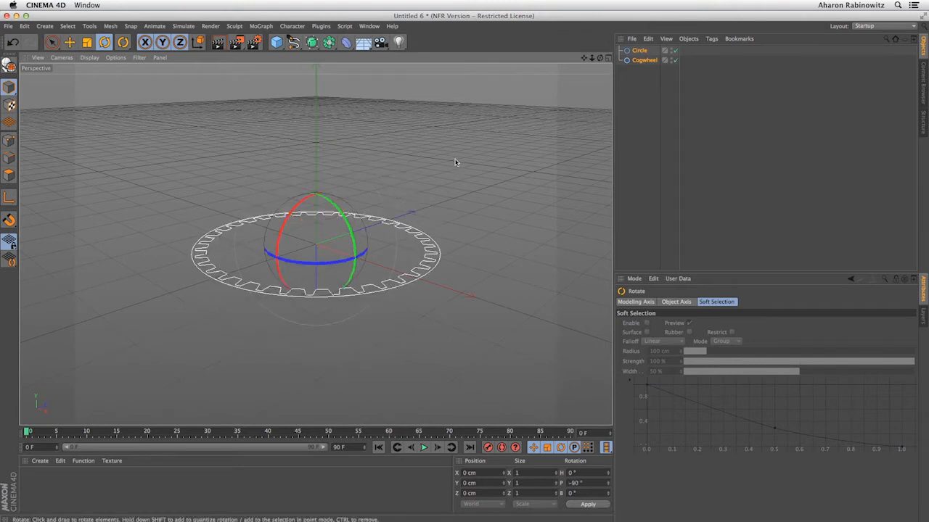
{"action": "key", "text": "super+a"}
{"action": "key", "text": "c"}
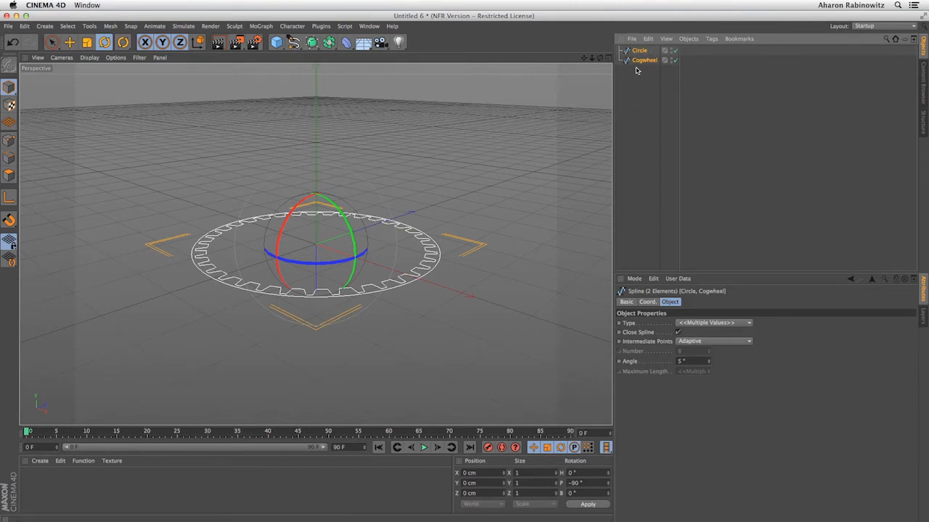
Merge the circle and cogwheel splines into a single spline, deleting the originals
{"action": "left_click", "coordinate": [689, 38]}
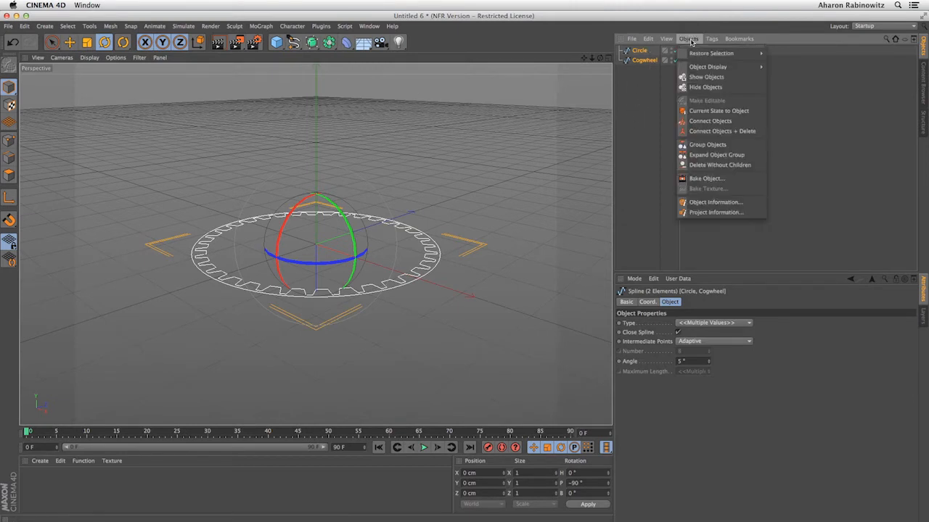
{"action": "left_click", "coordinate": [705, 131]}
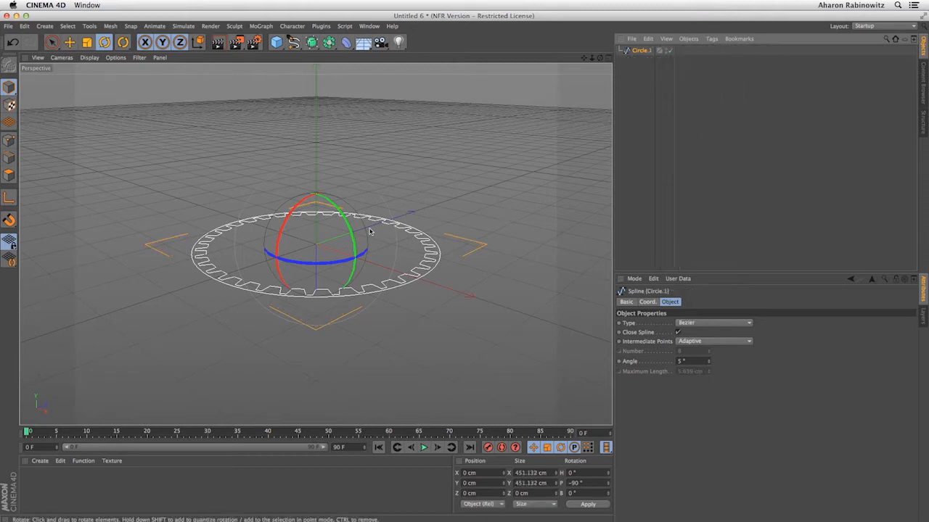
{"action": "left_click", "coordinate": [390, 119]}
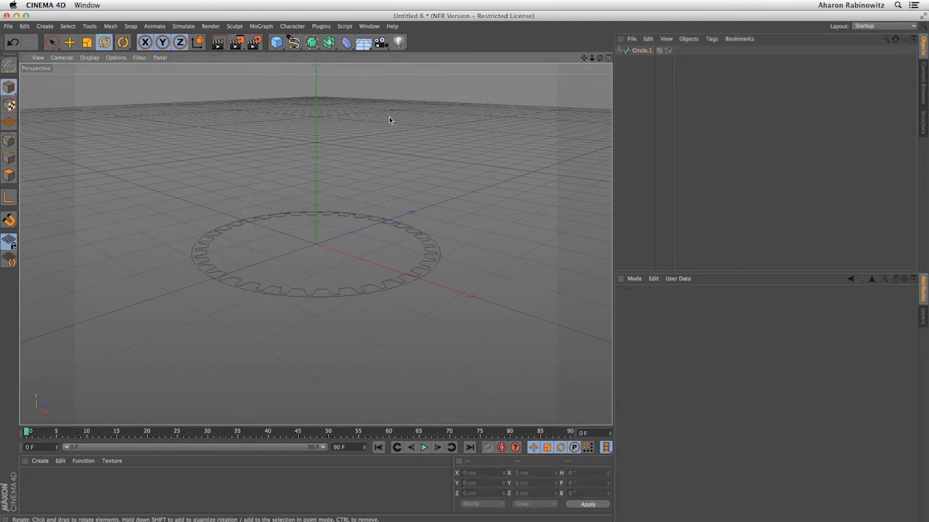
Set the merged spline's X and Y size to 3000 cm
{"action": "left_click", "coordinate": [383, 222]}
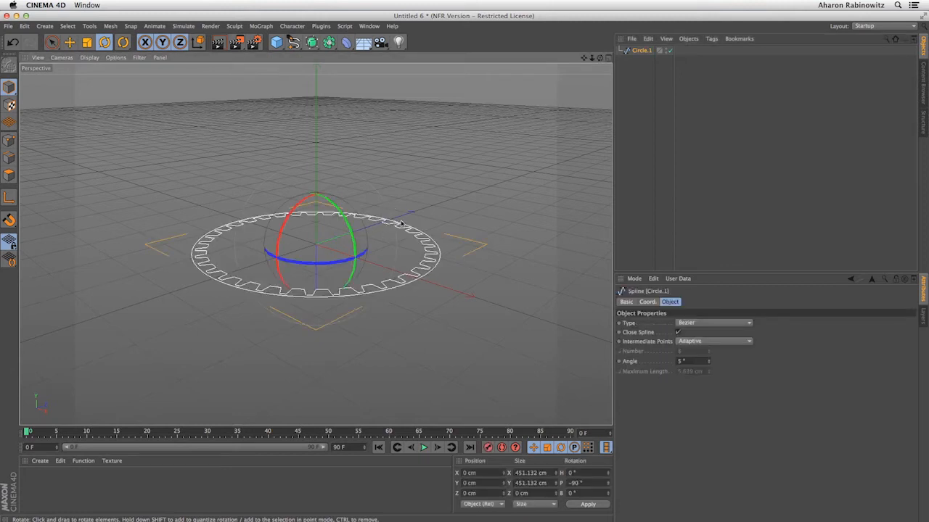
{"action": "double_click", "coordinate": [520, 472]}
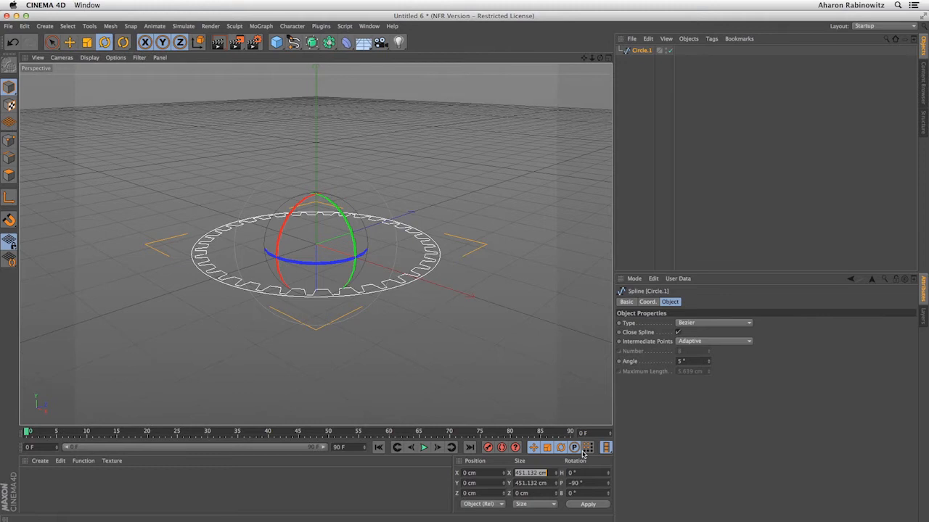
{"action": "type", "text": "1000"}
{"action": "key", "text": "Tab"}
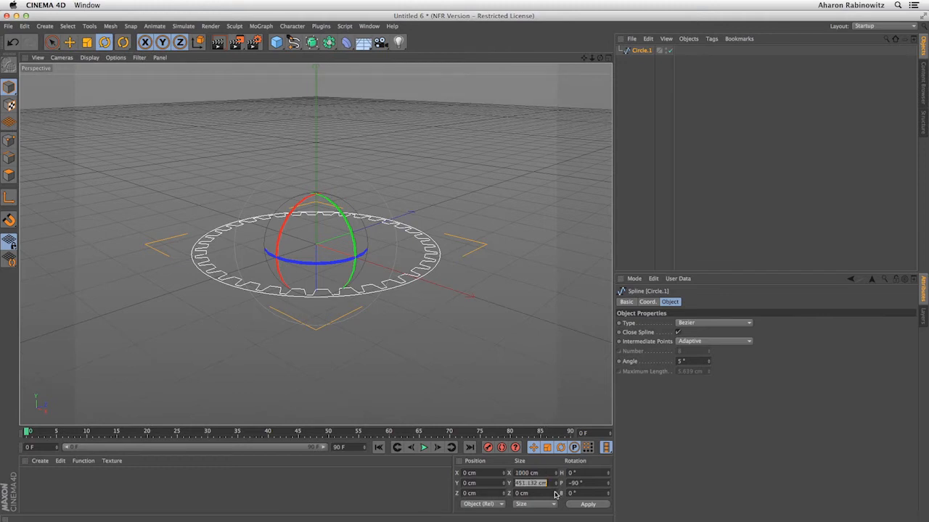
{"action": "type", "text": "1000"}
{"action": "key", "text": "Return"}
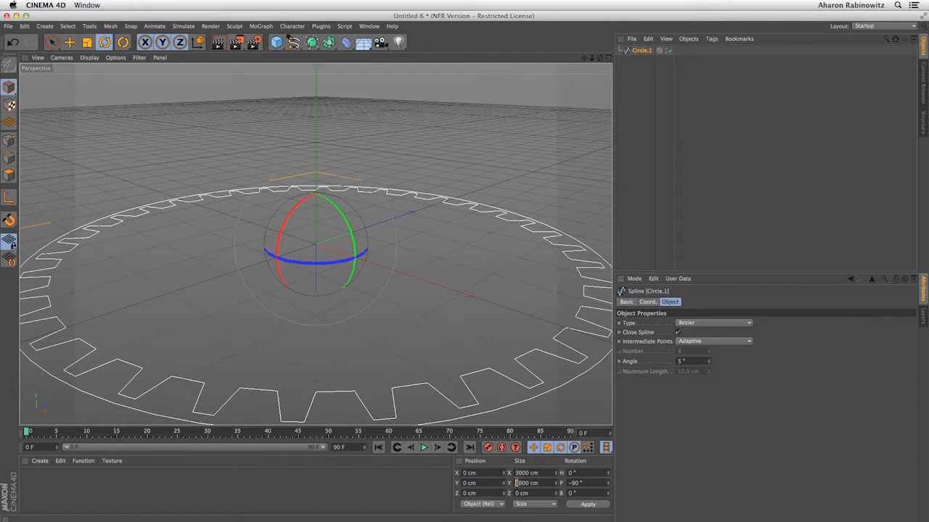
{"action": "key", "text": "Return"}
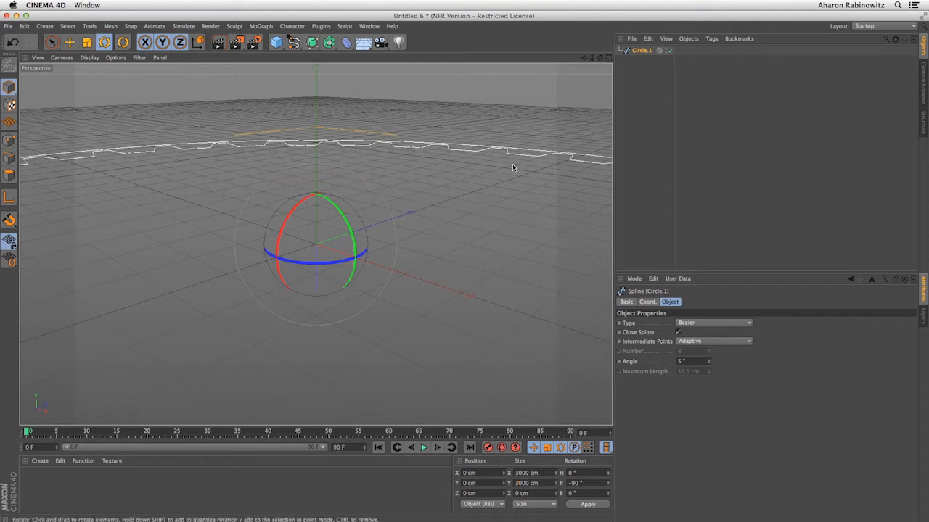
Add an Extrude generator and make the merged spline its child
{"action": "left_click", "coordinate": [312, 41]}
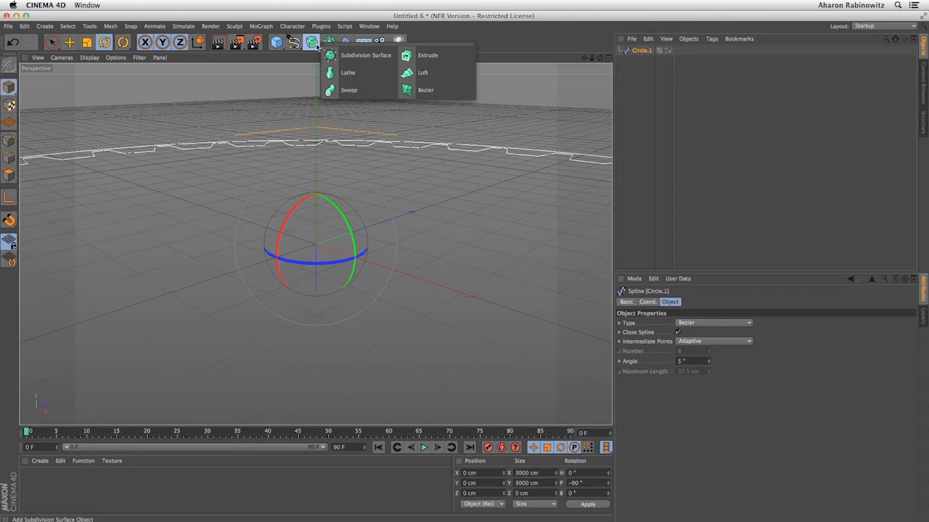
{"action": "left_click", "coordinate": [424, 58]}
{"action": "left_click_drag", "start_coordinate": [644, 61], "coordinate": [640, 53]}
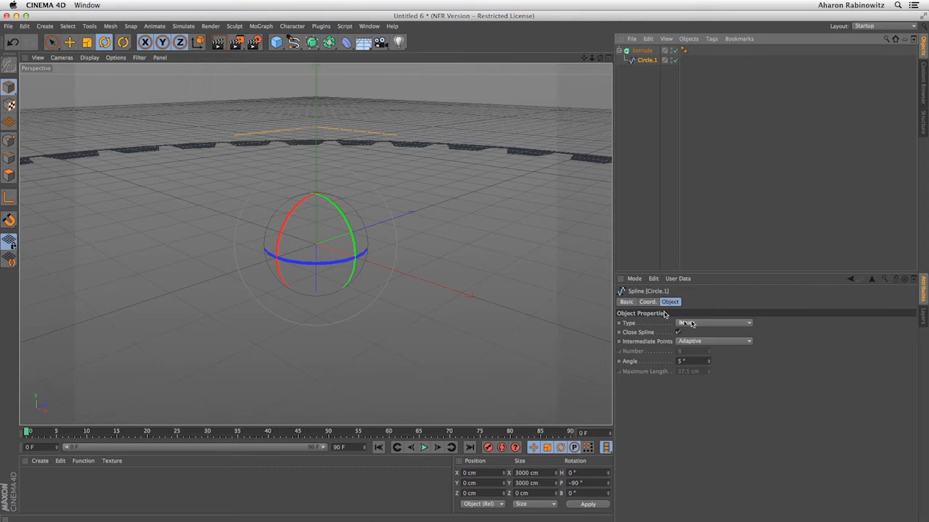
Set the Extrude movement to 0 cm in Z and about 2155 cm in Y
{"action": "left_click", "coordinate": [641, 51]}
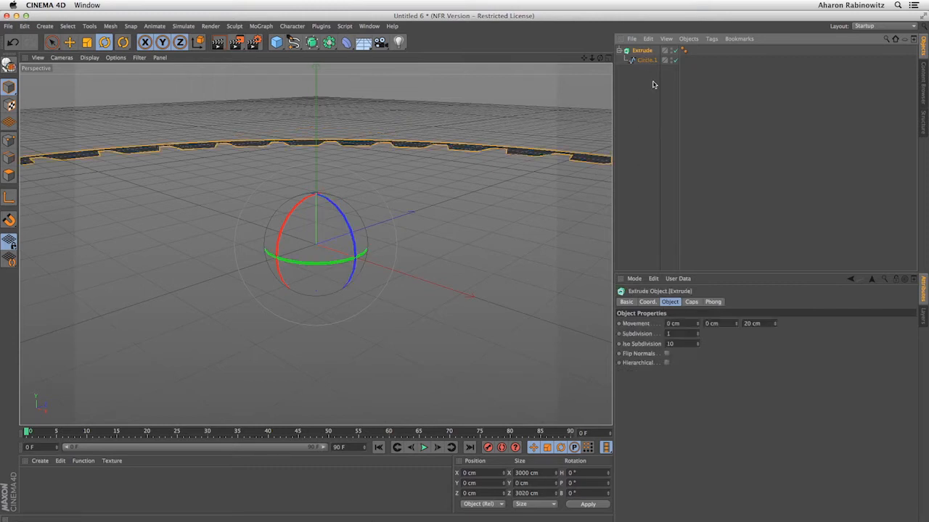
{"action": "left_click", "coordinate": [747, 323]}
{"action": "type", "text": "0"}
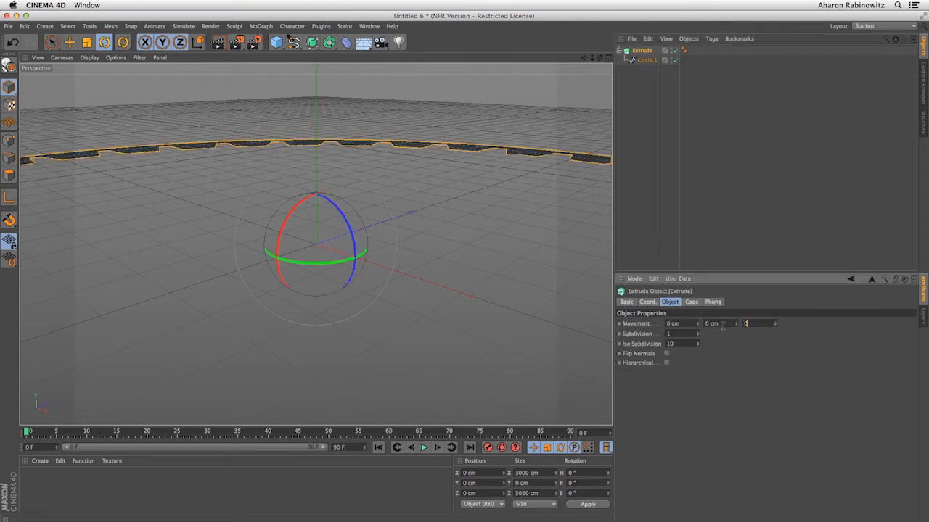
{"action": "mouse_move", "coordinate": [736, 325]}
{"action": "left_mouse_down"}
{"action": "mouse_move", "coordinate": [737, 305]}
{"action": "mouse_move", "coordinate": [736, 325]}
{"action": "left_mouse_up"}
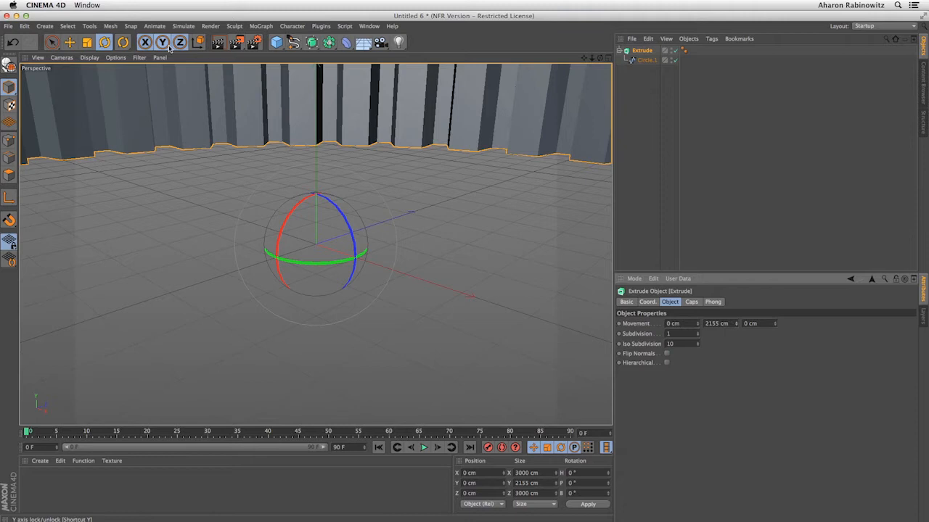
Move the extruded gear wall down to a Y position of about -1760 cm
{"action": "left_click", "coordinate": [69, 42]}
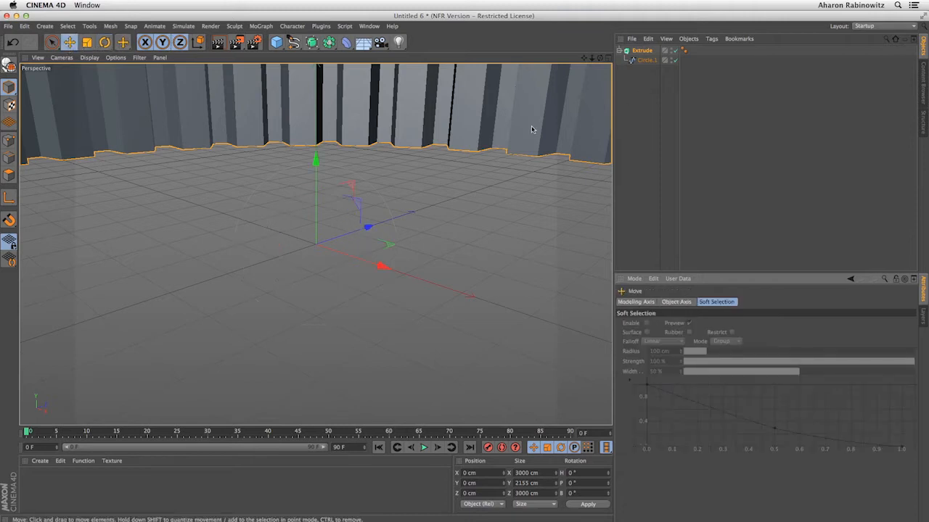
{"action": "left_click_drag", "start_coordinate": [315, 161], "coordinate": [301, 519]}
{"action": "key", "text": "t"}
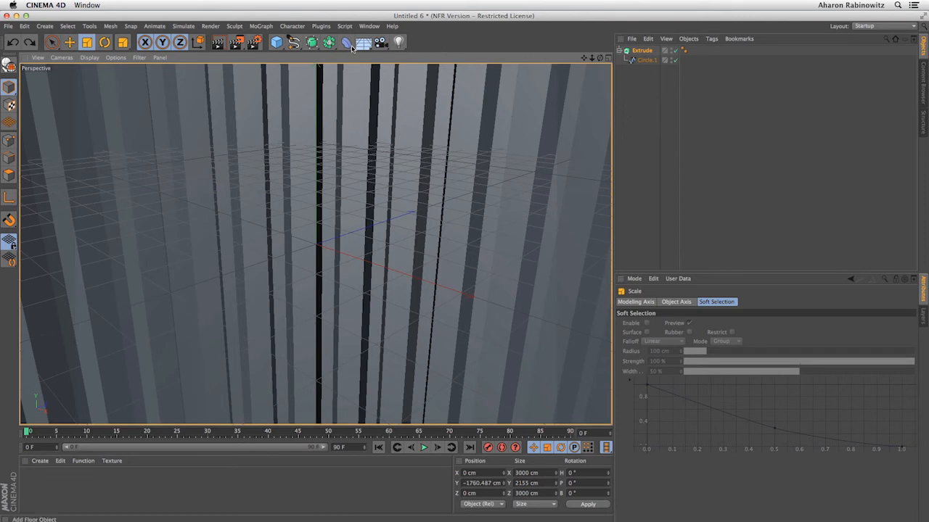
Add a Tube with an inner radius of 1265 cm, an outer radius of 1573 cm and a height of 607 cm
{"action": "left_click", "coordinate": [280, 45]}
{"action": "left_click", "coordinate": [472, 90]}
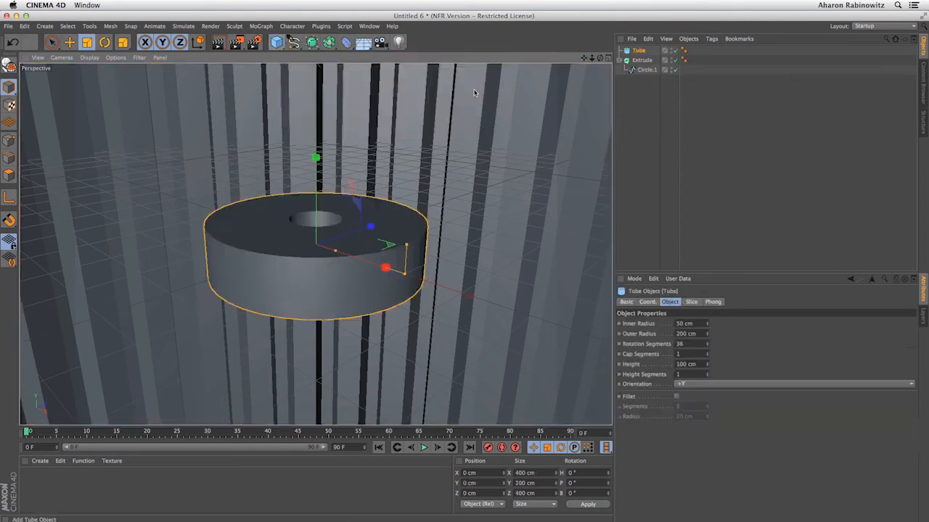
{"action": "left_click_drag", "start_coordinate": [705, 327], "coordinate": [705, 261]}
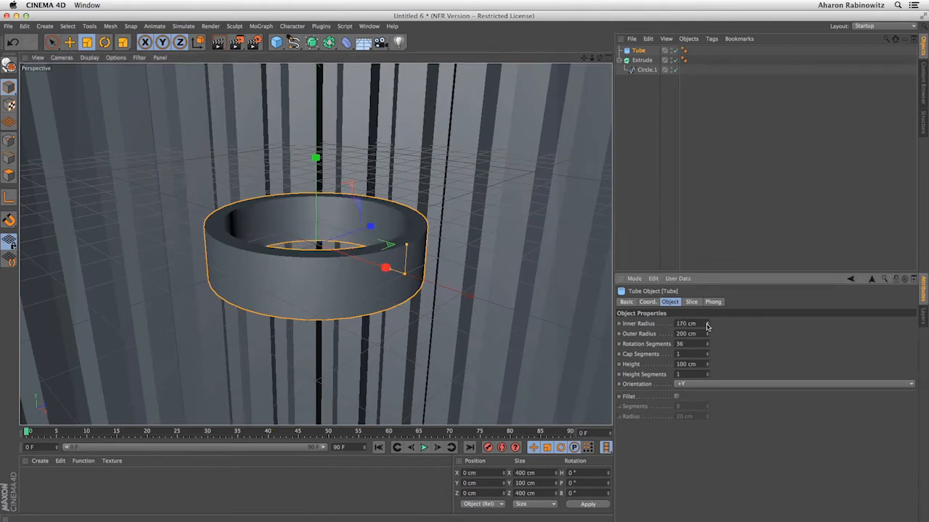
{"action": "mouse_move", "coordinate": [707, 334]}
{"action": "left_mouse_down"}
{"action": "mouse_move", "coordinate": [707, 261]}
{"action": "mouse_move", "coordinate": [707, 337]}
{"action": "left_mouse_up"}
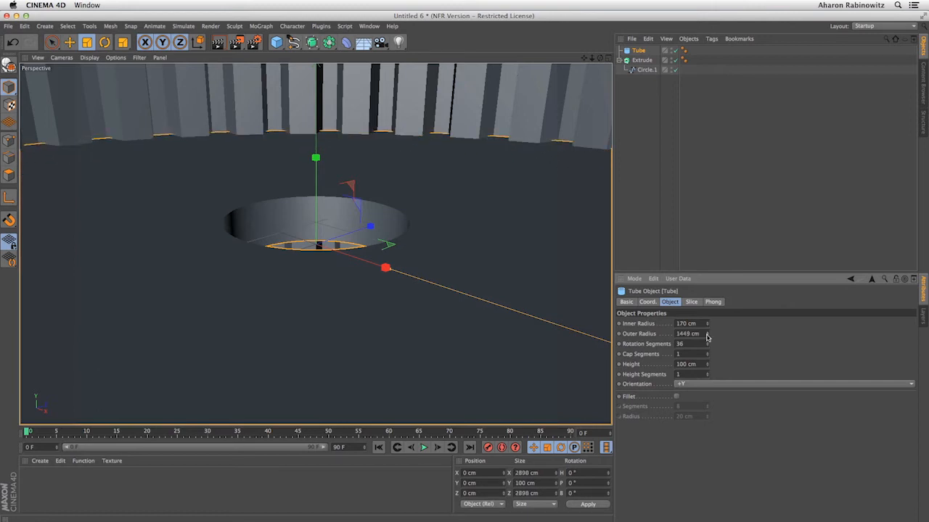
{"action": "left_click_drag", "start_coordinate": [707, 335], "coordinate": [707, 332]}
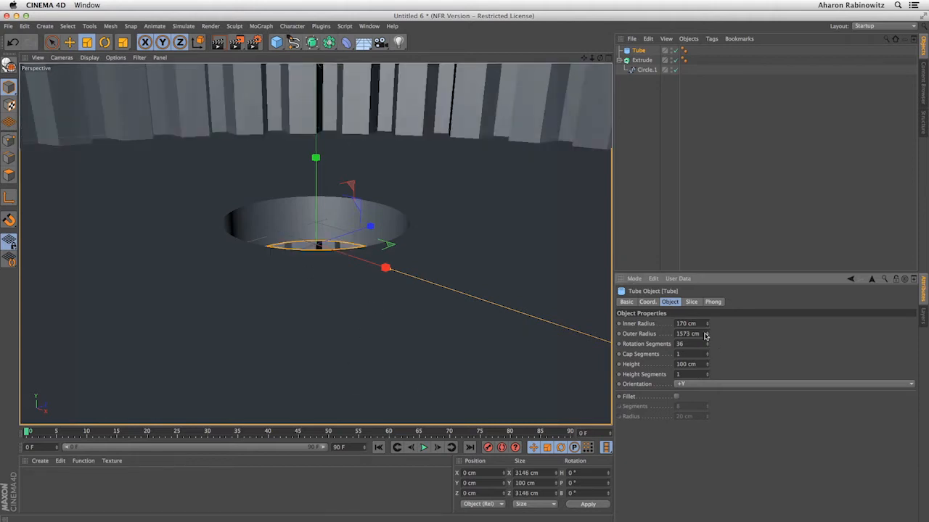
{"action": "left_click_drag", "start_coordinate": [707, 323], "coordinate": [708, 315]}
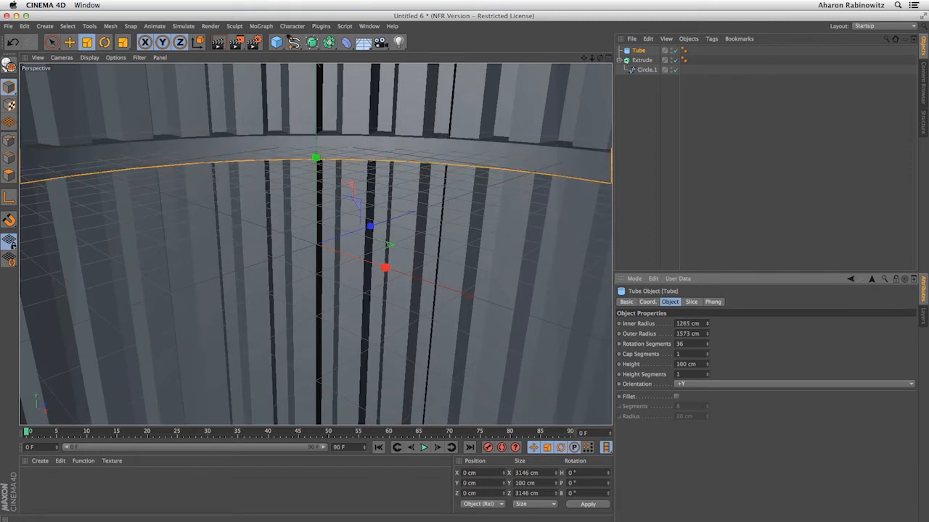
{"action": "left_click_drag", "start_coordinate": [707, 364], "coordinate": [707, 350]}
Set the extruded gear wall's Y position to -1000 cm
{"action": "left_click_drag", "start_coordinate": [584, 58], "coordinate": [464, 286]}
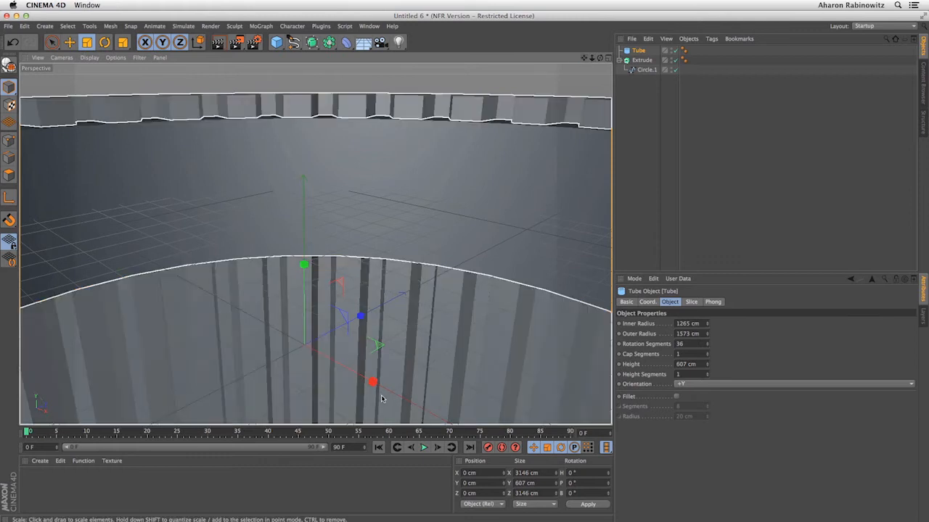
{"action": "left_click", "coordinate": [512, 101]}
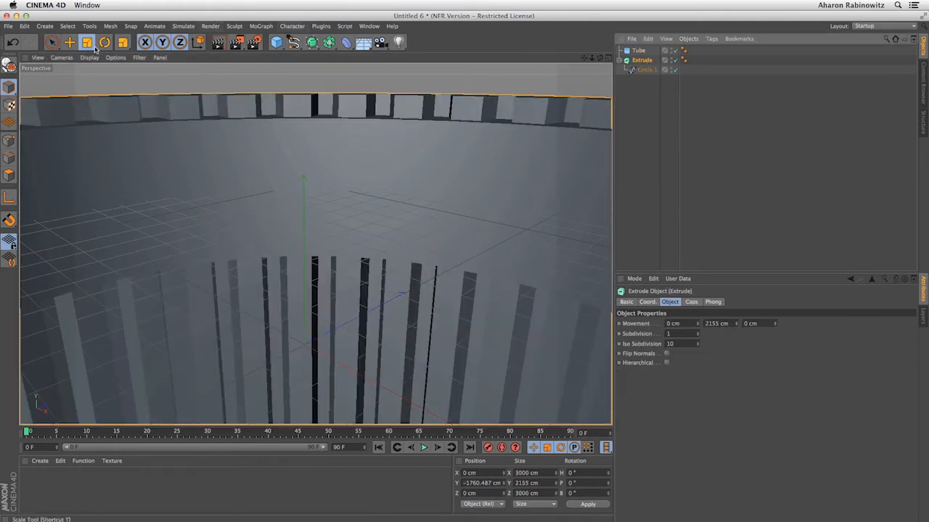
{"action": "left_click", "coordinate": [69, 42]}
{"action": "type", "text": "-1000"}
{"action": "key", "text": "Return"}
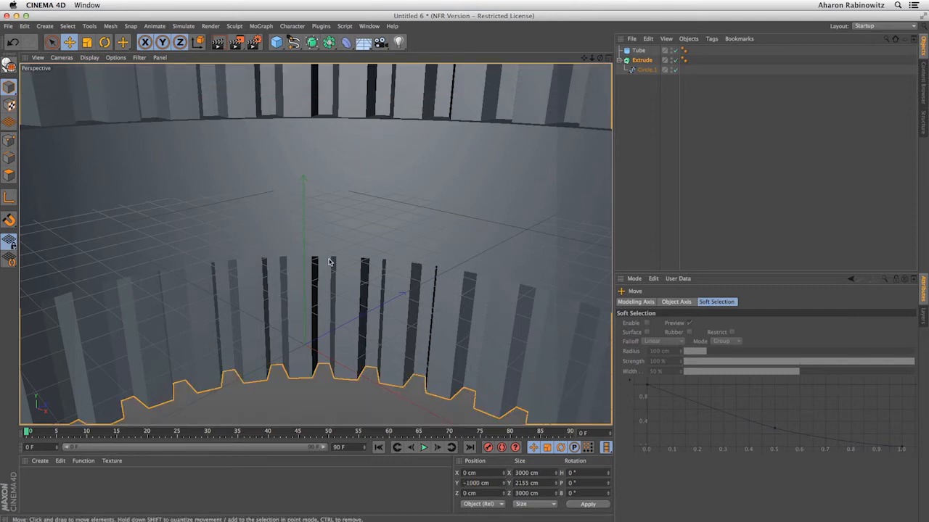
Add a cube, make it editable and scale it to about 46 cm in X, 109 cm in Y and 57 cm in Z
{"action": "left_click", "coordinate": [276, 42]}
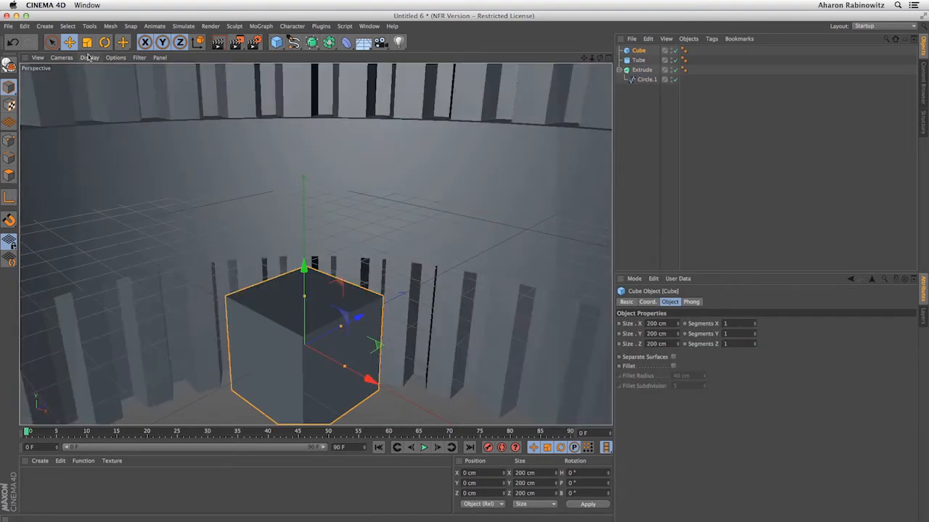
{"action": "key", "text": "c"}
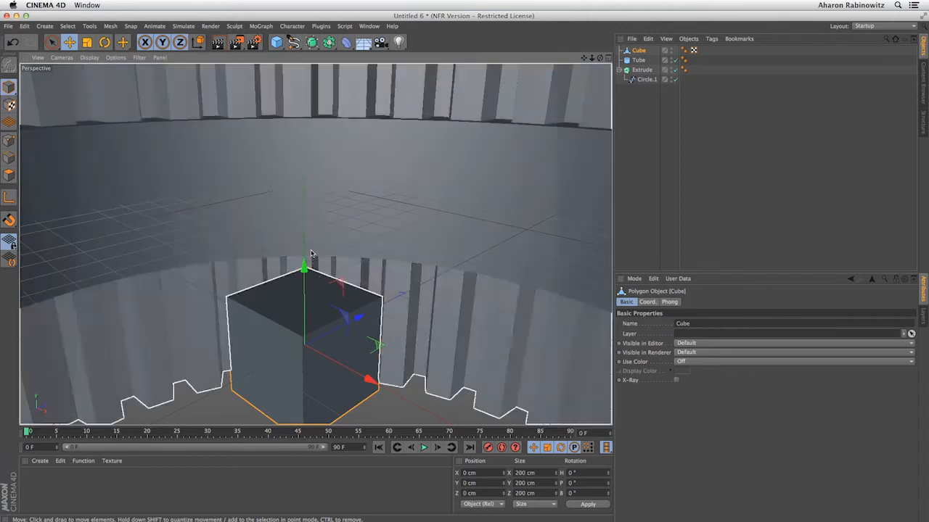
{"action": "left_click", "coordinate": [87, 42]}
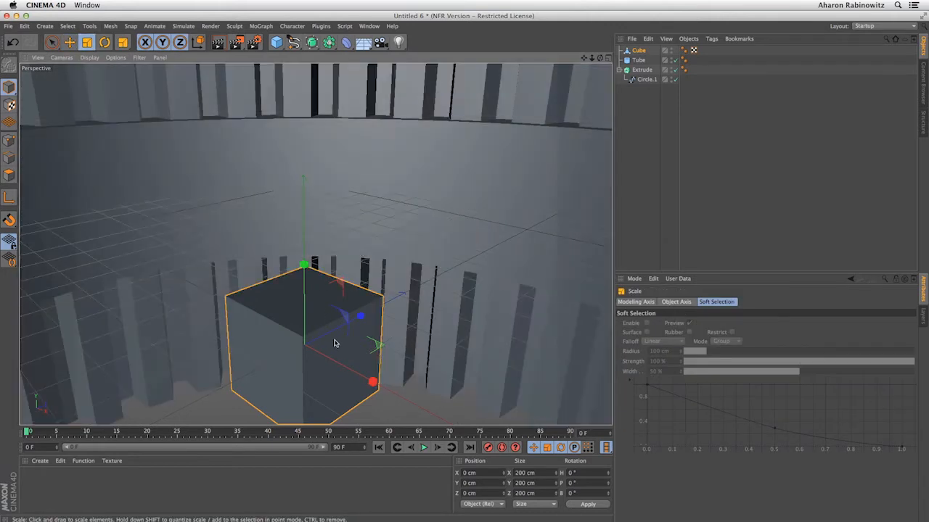
{"action": "left_click_drag", "start_coordinate": [359, 319], "coordinate": [323, 361]}
{"action": "left_click_drag", "start_coordinate": [303, 265], "coordinate": [303, 303]}
{"action": "left_click_drag", "start_coordinate": [373, 381], "coordinate": [349, 376]}
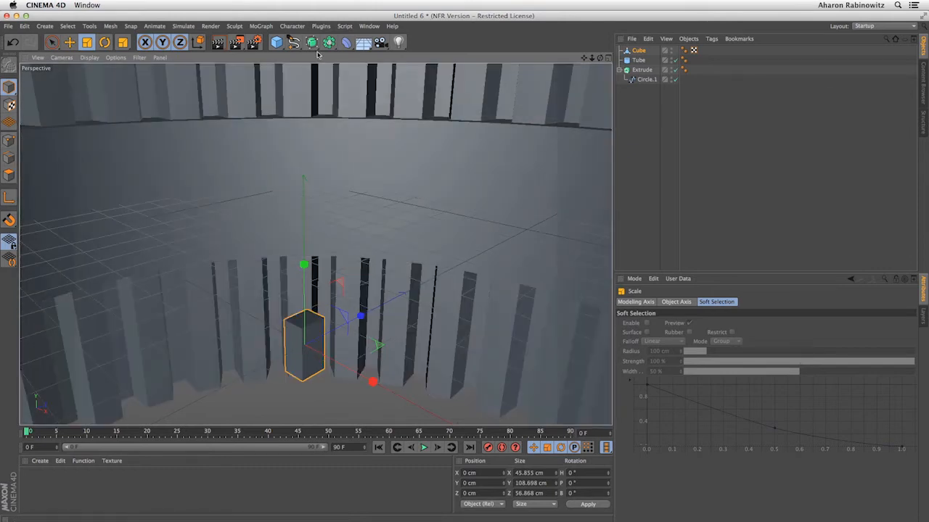
Add an Array generator with the cube as its child, using a radius of 1257 cm and 130 copies
{"action": "left_click", "coordinate": [328, 42]}
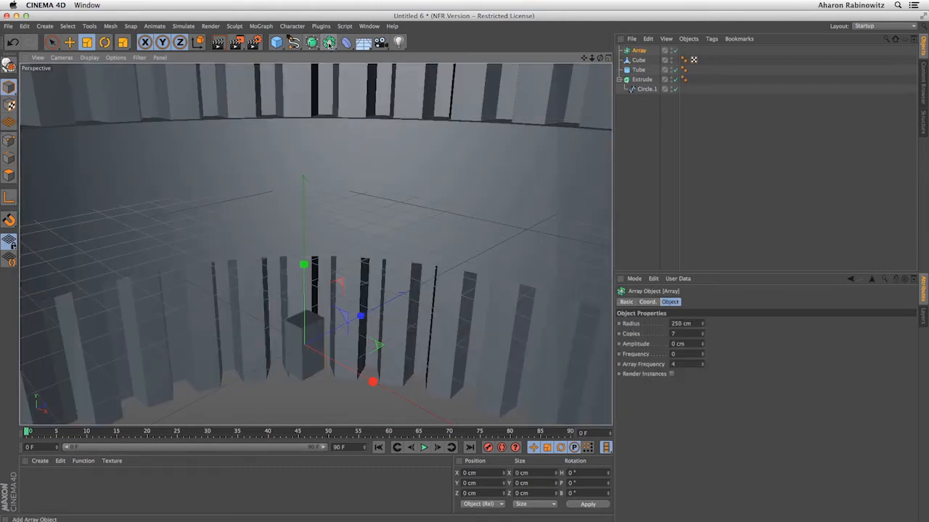
{"action": "left_click_drag", "start_coordinate": [636, 62], "coordinate": [639, 51]}
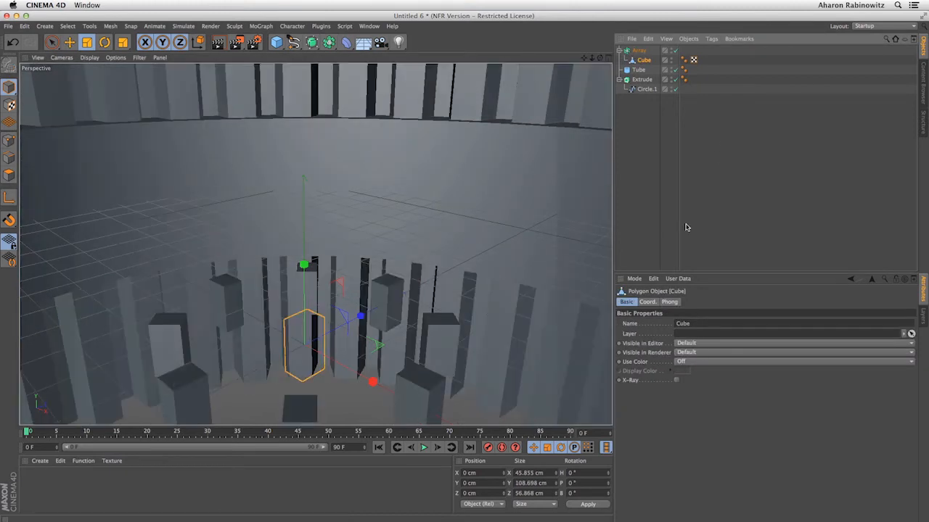
{"action": "left_click", "coordinate": [638, 50]}
{"action": "mouse_move", "coordinate": [702, 324]}
{"action": "left_mouse_down"}
{"action": "mouse_move", "coordinate": [787, 324]}
{"action": "mouse_move", "coordinate": [702, 327]}
{"action": "left_mouse_up"}
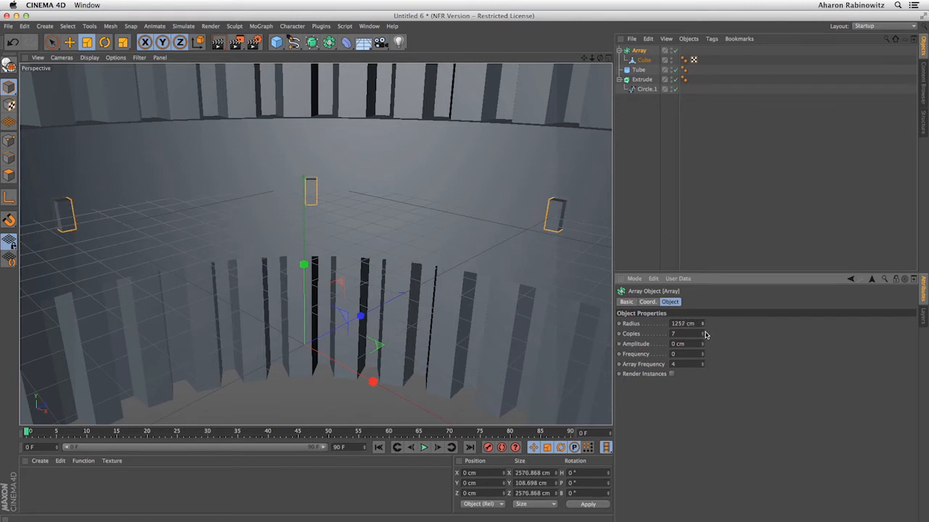
{"action": "left_click_drag", "start_coordinate": [702, 334], "coordinate": [708, 289]}
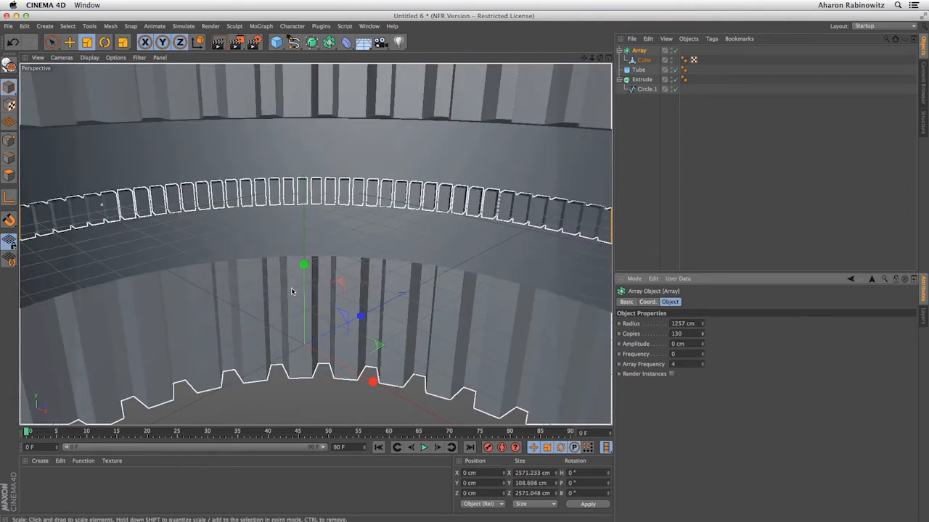
Stretch the arrayed cube to about 176 cm in Y and raise the array to a Y position of about 111 cm
{"action": "left_click", "coordinate": [643, 59]}
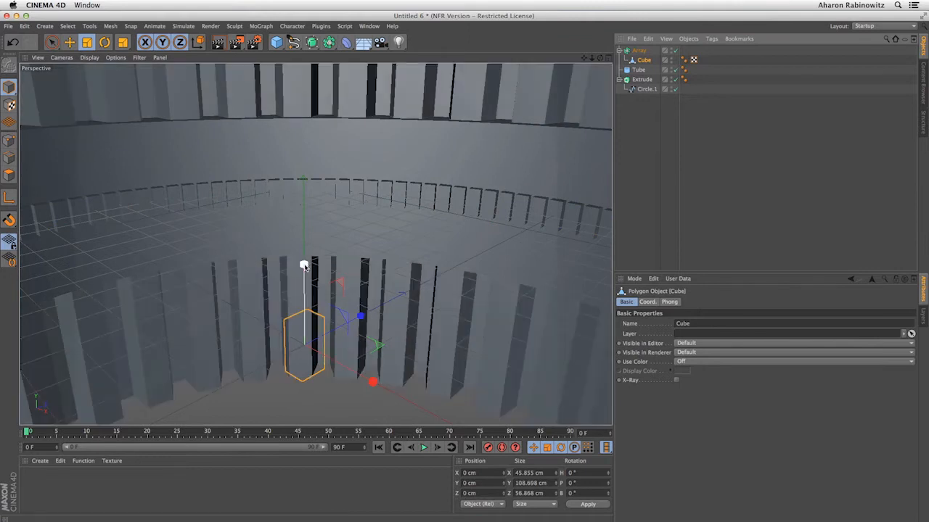
{"action": "left_click_drag", "start_coordinate": [304, 264], "coordinate": [305, 209]}
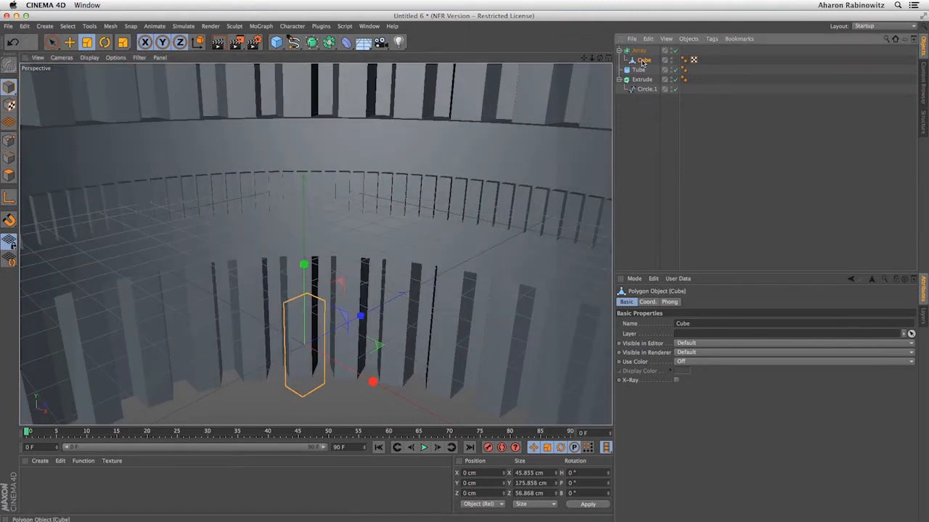
{"action": "left_click", "coordinate": [639, 51]}
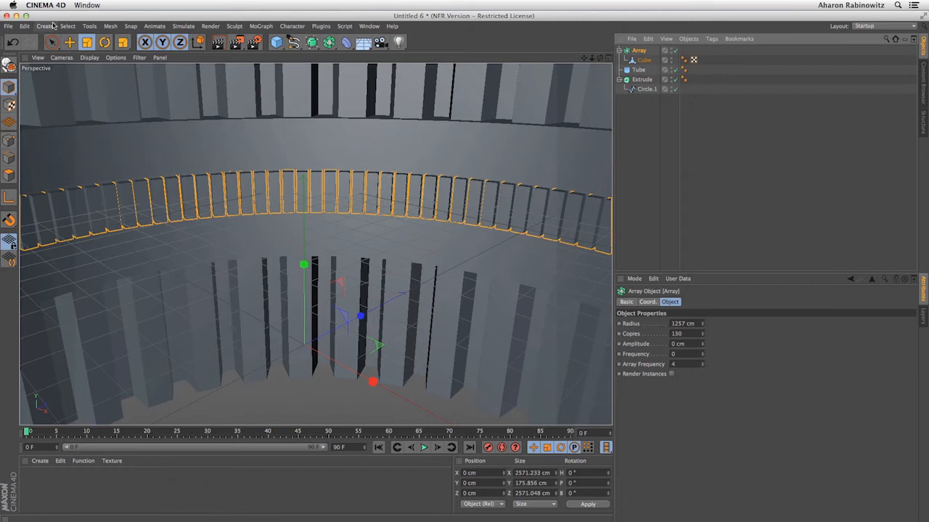
{"action": "left_click", "coordinate": [69, 41]}
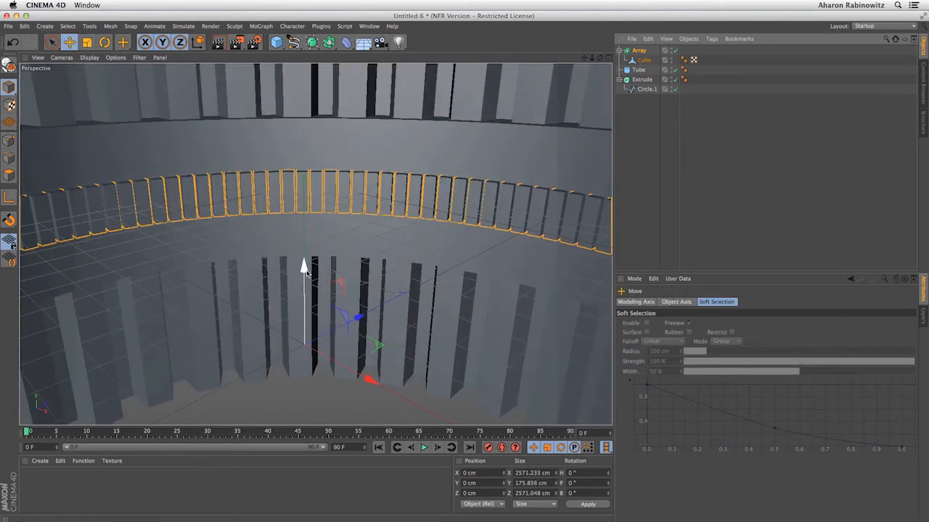
{"action": "left_click_drag", "start_coordinate": [305, 271], "coordinate": [301, 215]}
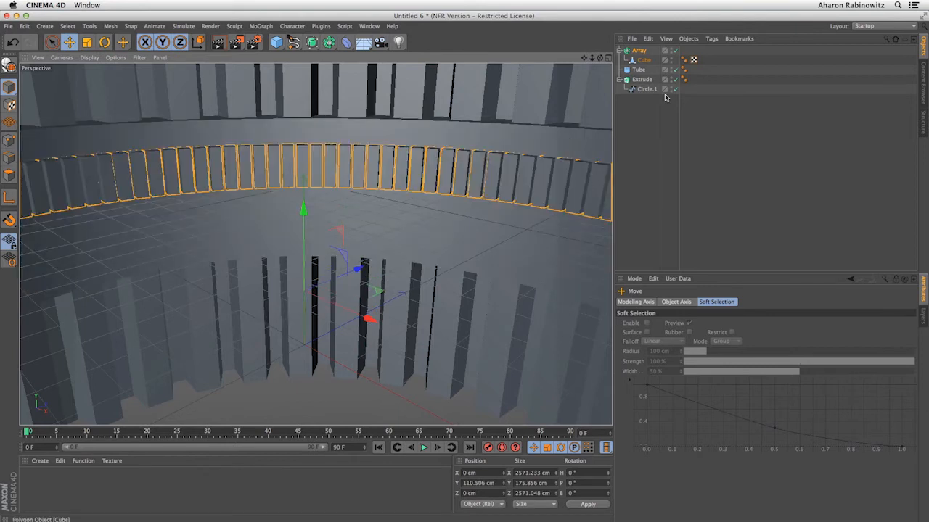
Stretch the arrayed cube further to about 246 cm in Y
{"action": "left_click", "coordinate": [644, 61]}
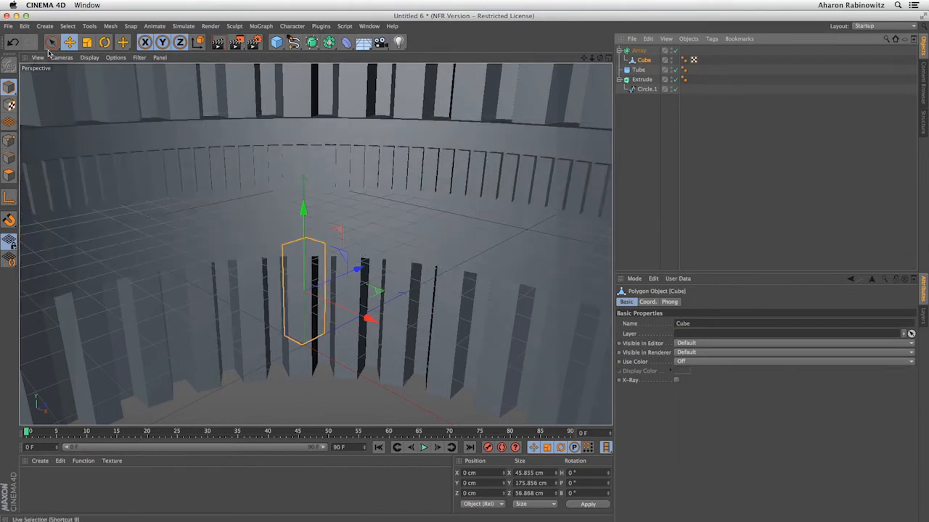
{"action": "left_click", "coordinate": [87, 42]}
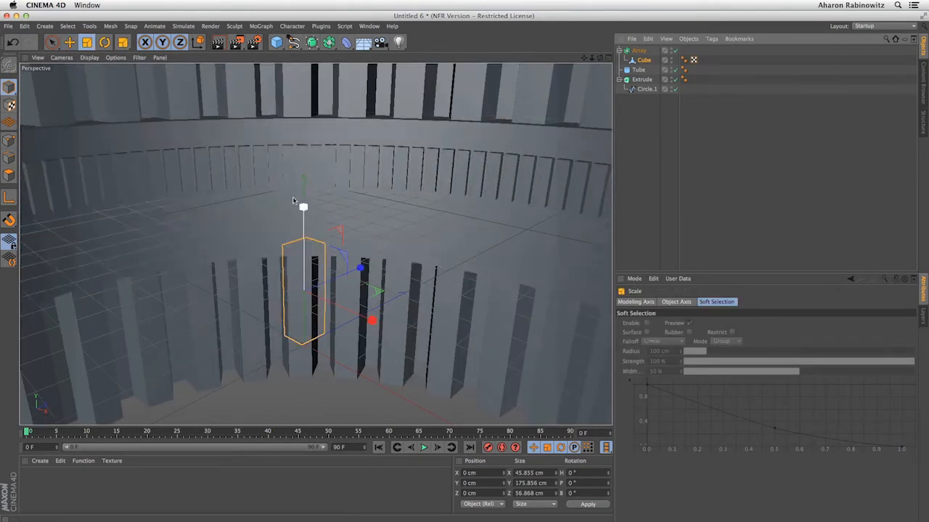
{"action": "left_click_drag", "start_coordinate": [303, 208], "coordinate": [307, 169]}
Duplicate the array and move the copy down to form a second ring of teeth below the first
{"action": "left_click", "coordinate": [637, 51]}
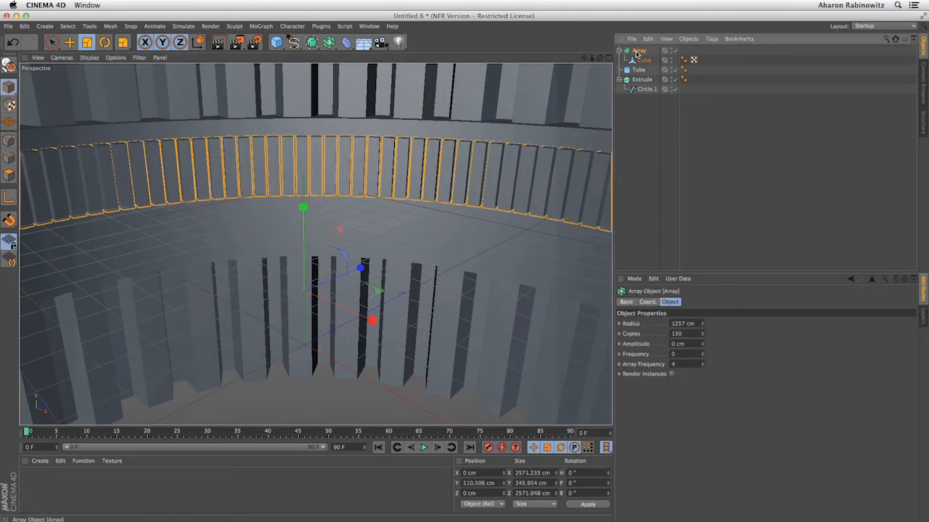
{"action": "key", "text": "ctrl+c"}
{"action": "key", "text": "ctrl+v"}
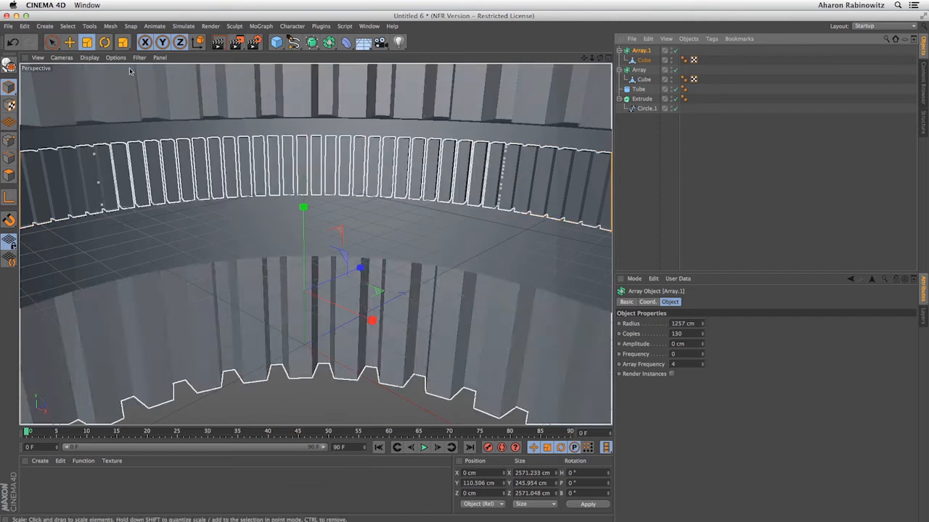
{"action": "left_click", "coordinate": [69, 42]}
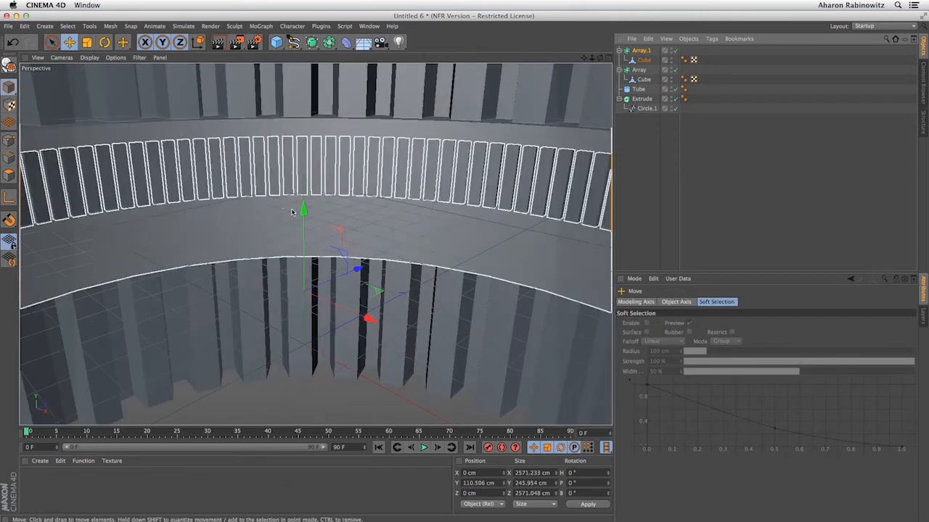
{"action": "left_click_drag", "start_coordinate": [303, 210], "coordinate": [285, 341]}
Raise the original array to a Y position of about 135 cm, widening the gap between the two tooth rings
{"action": "left_click", "coordinate": [640, 70]}
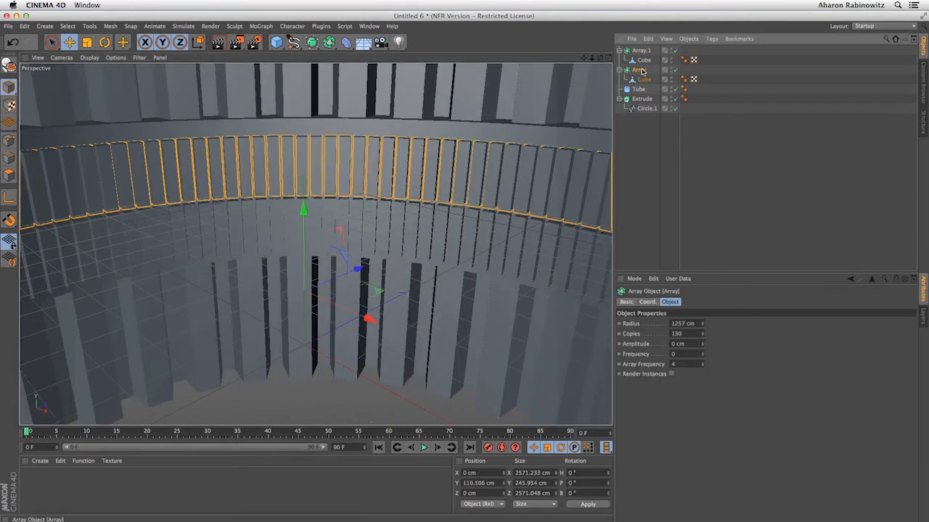
{"action": "left_click_drag", "start_coordinate": [304, 209], "coordinate": [303, 196]}
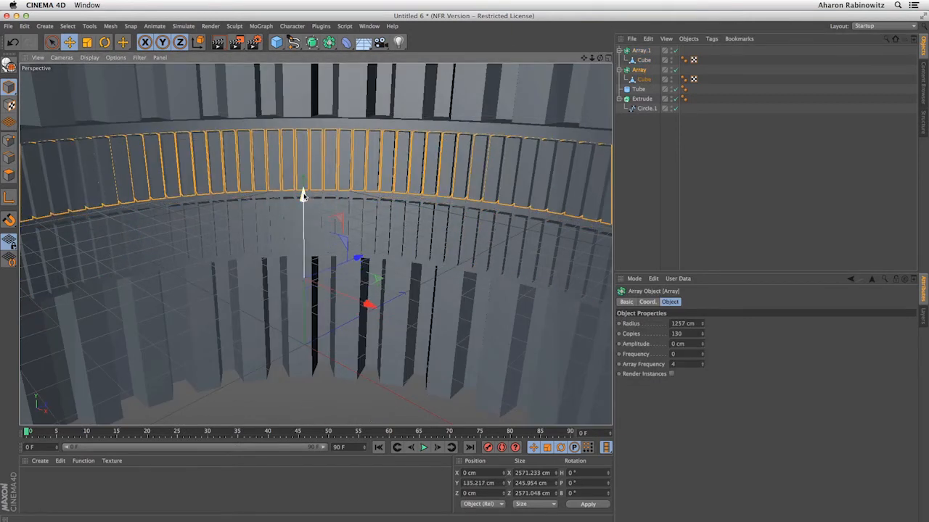
{"action": "mouse_move", "coordinate": [324, 253]}
{"action": "left_mouse_down"}
{"action": "mouse_move", "coordinate": [285, 219]}
{"action": "mouse_move", "coordinate": [375, 286]}
{"action": "mouse_move", "coordinate": [425, 276]}
{"action": "mouse_move", "coordinate": [355, 219]}
{"action": "mouse_move", "coordinate": [328, 220]}
{"action": "mouse_move", "coordinate": [327, 202]}
{"action": "mouse_move", "coordinate": [227, 217]}
{"action": "mouse_move", "coordinate": [345, 283]}
{"action": "mouse_move", "coordinate": [251, 269]}
{"action": "mouse_move", "coordinate": [243, 322]}
{"action": "mouse_move", "coordinate": [271, 348]}
{"action": "mouse_move", "coordinate": [316, 297]}
{"action": "mouse_move", "coordinate": [308, 228]}
{"action": "mouse_move", "coordinate": [295, 213]}
{"action": "mouse_move", "coordinate": [261, 213]}
{"action": "mouse_move", "coordinate": [272, 206]}
{"action": "mouse_move", "coordinate": [293, 251]}
{"action": "mouse_move", "coordinate": [271, 141]}
{"action": "mouse_move", "coordinate": [308, 145]}
{"action": "mouse_move", "coordinate": [324, 169]}
{"action": "left_mouse_up"}
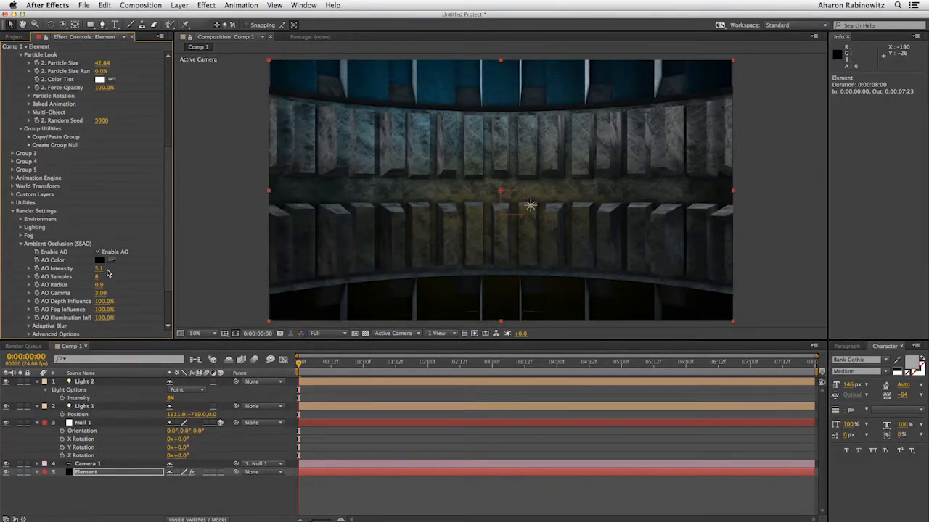
In After Effects, create a text layer reading DARKNET directly above the Element layer
{"action": "left_click", "coordinate": [183, 6]}
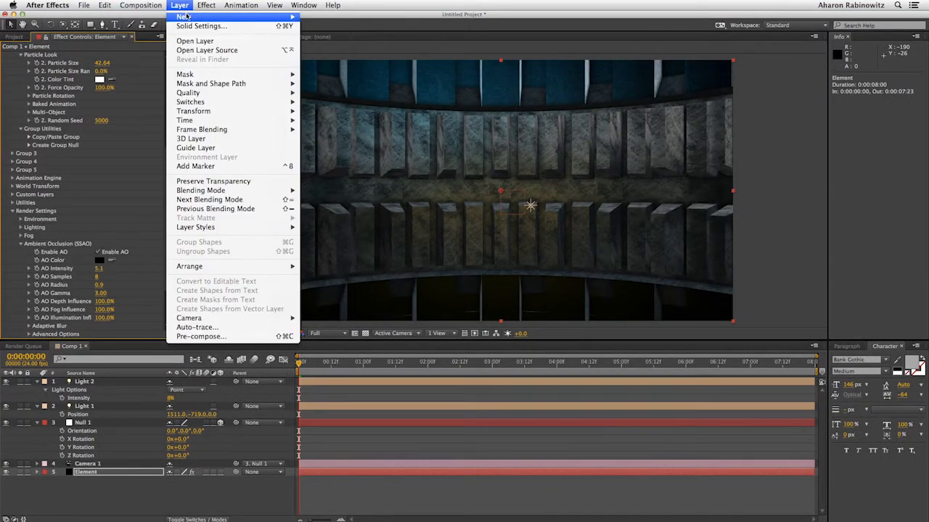
{"action": "mouse_move", "coordinate": [193, 21]}
{"action": "left_click", "coordinate": [326, 82]}
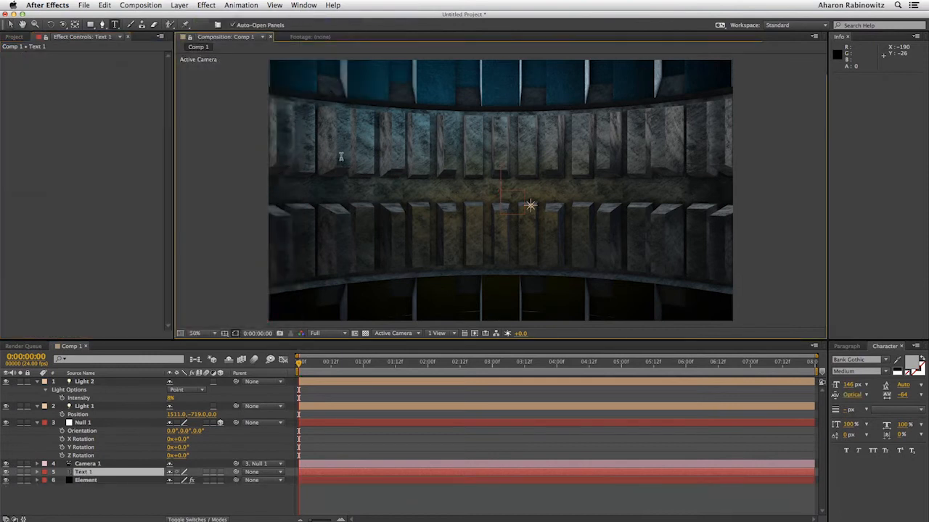
{"action": "type", "text": "DARKNET"}
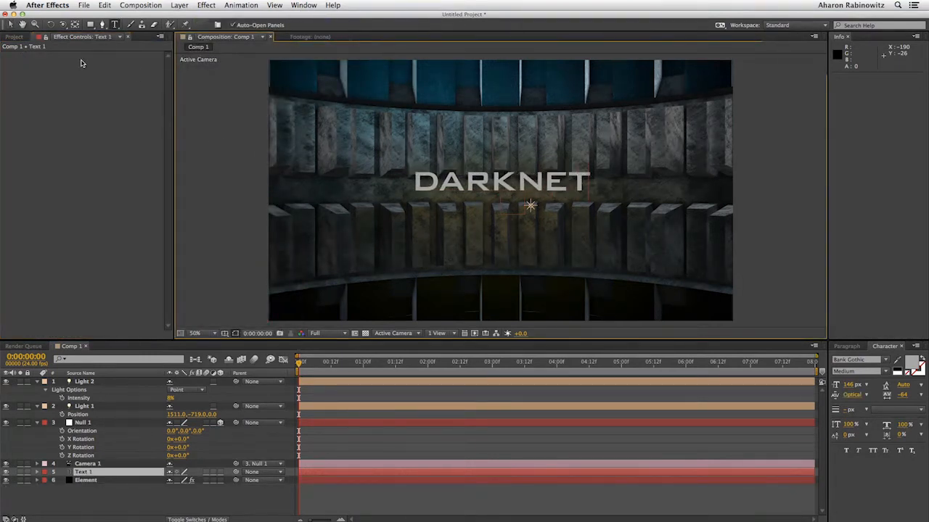
{"action": "left_click", "coordinate": [10, 24]}
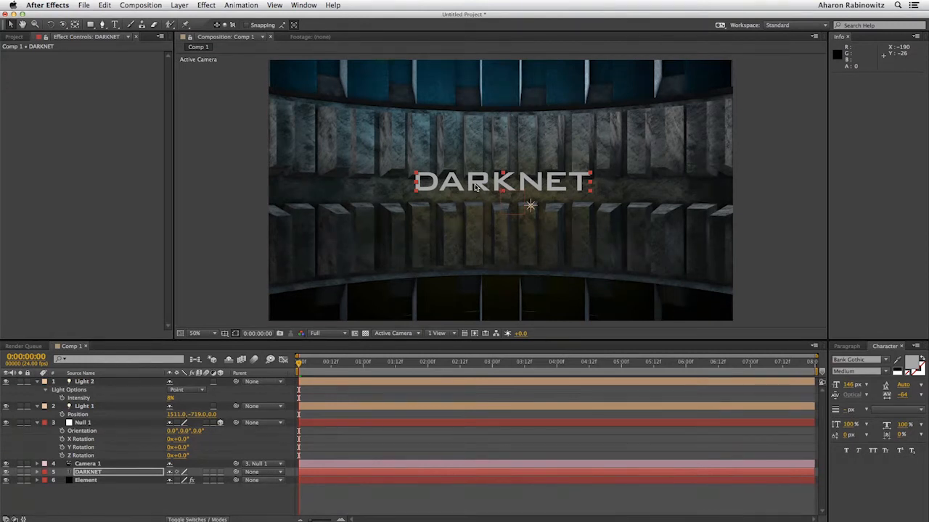
Center the DARKNET text layer's anchor point in its content and reset its position to the composition centre at 960, 540
{"action": "left_click", "coordinate": [180, 6]}
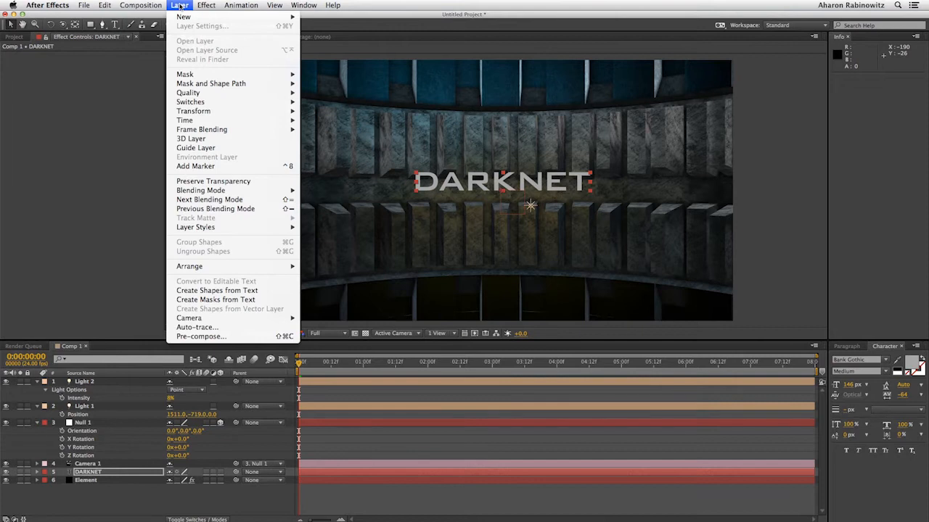
{"action": "mouse_move", "coordinate": [198, 112]}
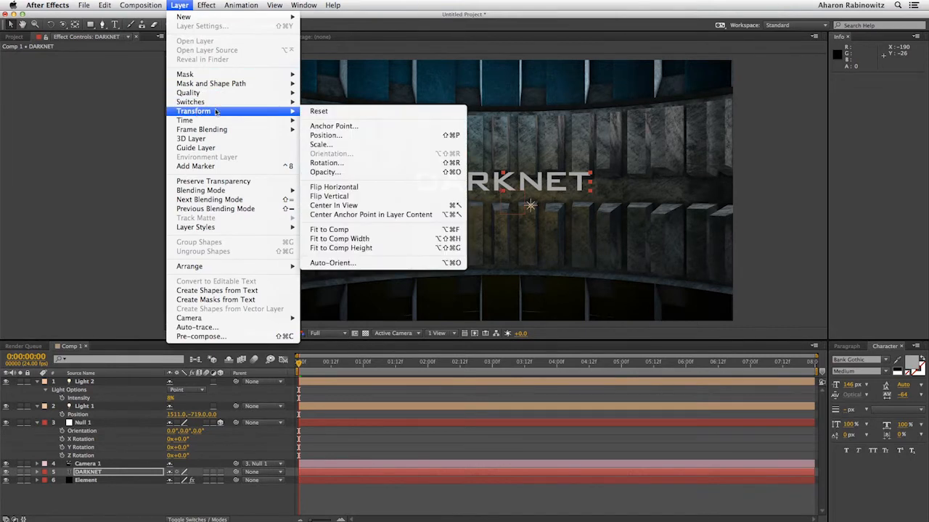
{"action": "left_click", "coordinate": [331, 215]}
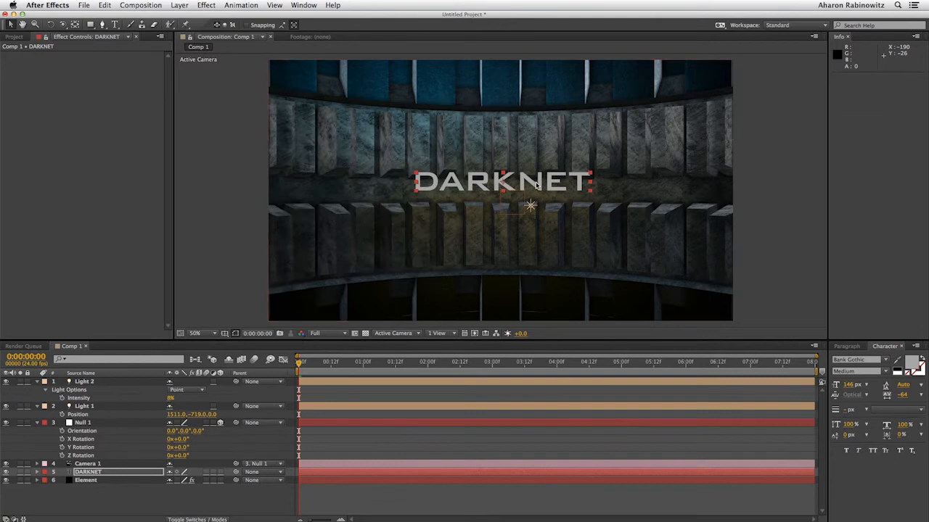
{"action": "key", "text": "p"}
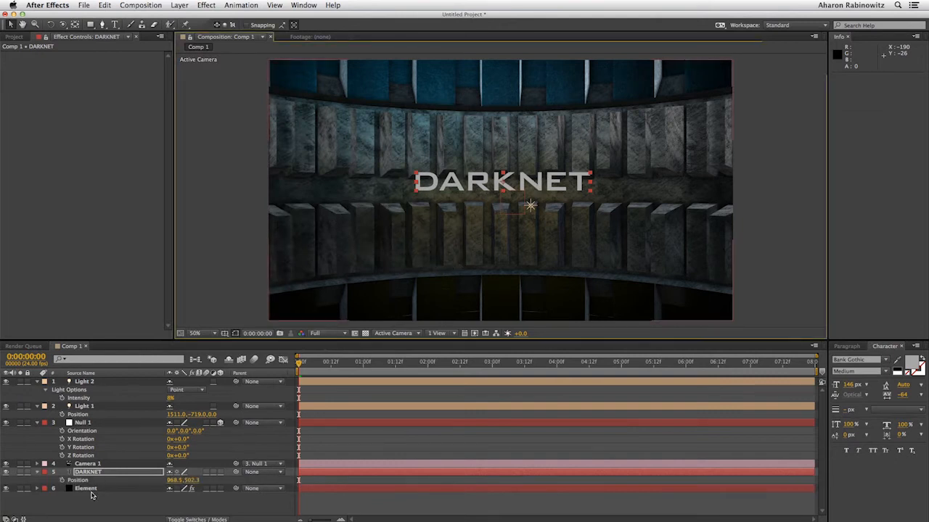
{"action": "right_click", "coordinate": [85, 481]}
{"action": "left_click", "coordinate": [116, 520]}
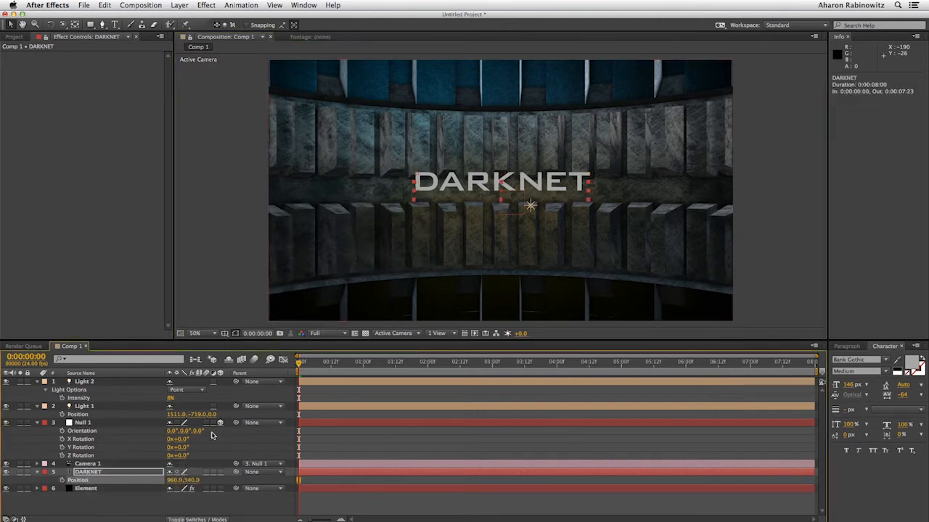
Scale the DARKNET text up to about 154% and pre-compose it with all attributes as Holotext
{"action": "left_click", "coordinate": [587, 181]}
{"action": "left_click_drag", "start_coordinate": [587, 183], "coordinate": [636, 177]}
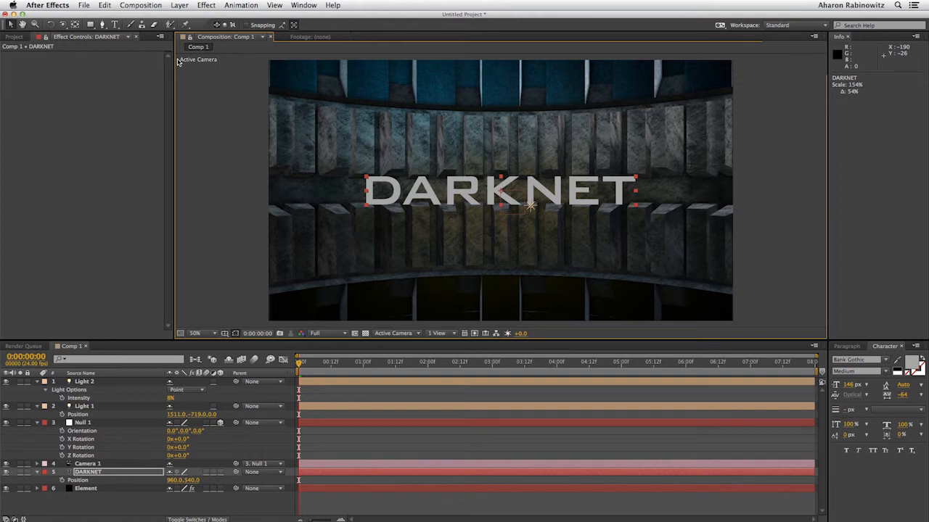
{"action": "left_click", "coordinate": [180, 6]}
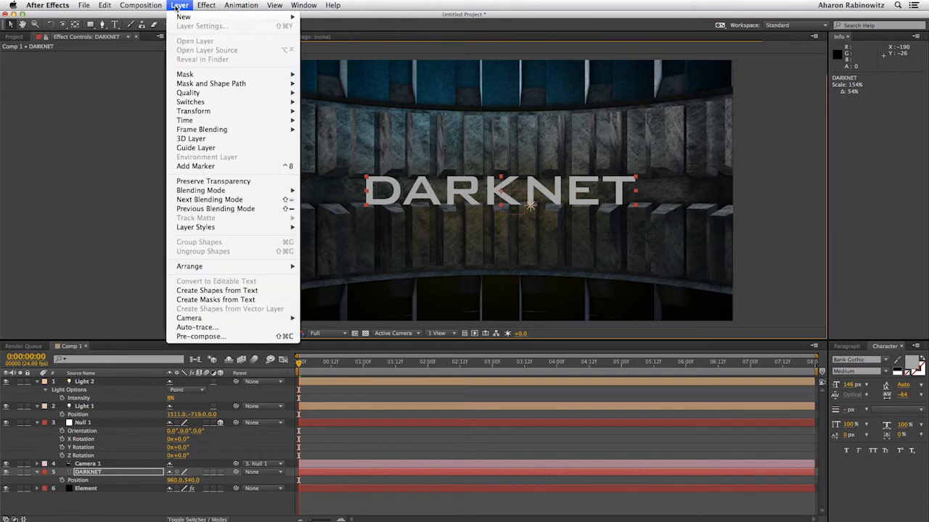
{"action": "left_click", "coordinate": [204, 337]}
{"action": "type", "text": "Holotext"}
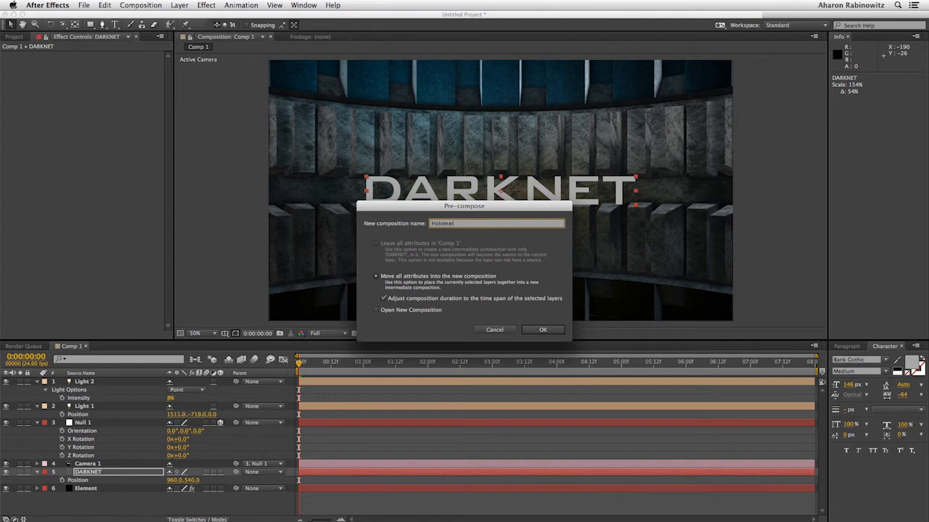
{"action": "left_click", "coordinate": [541, 330]}
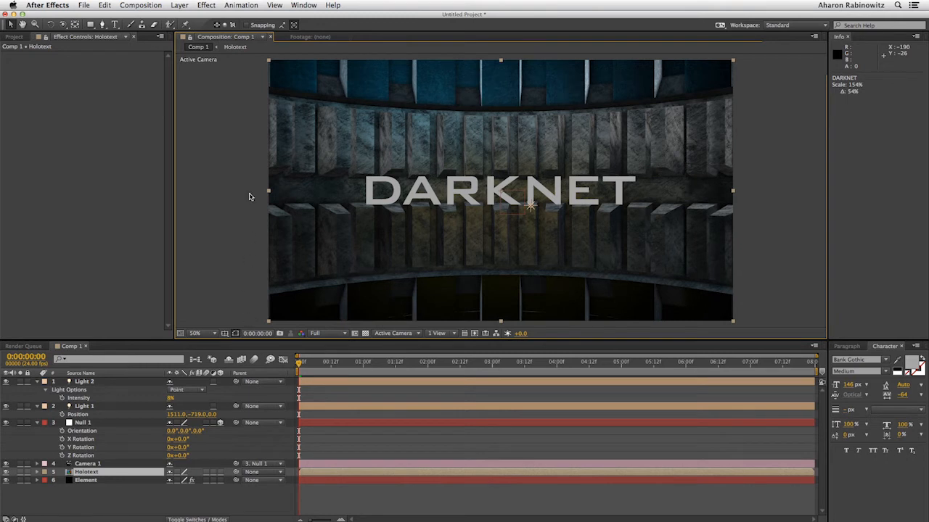
Apply the Universe Glitch Transition effect to the Holotext layer
{"action": "left_click", "coordinate": [206, 6]}
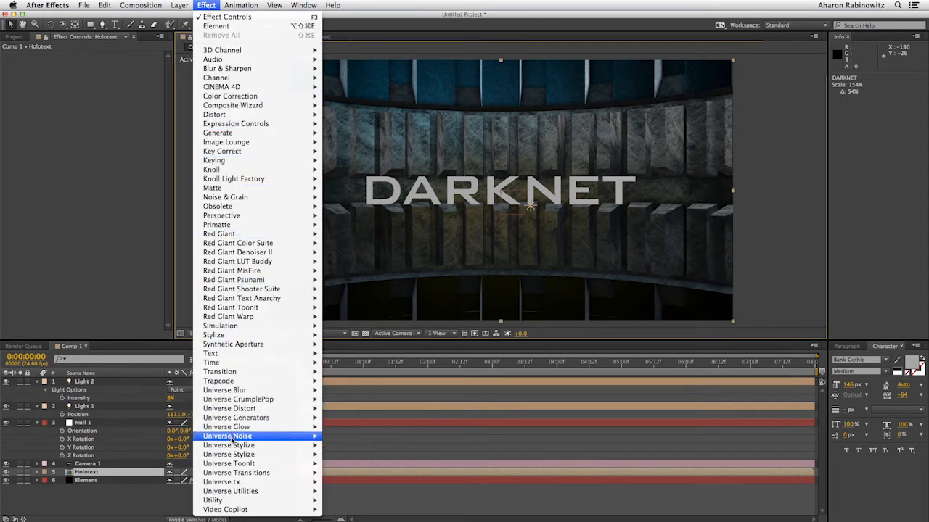
{"action": "mouse_move", "coordinate": [290, 472]}
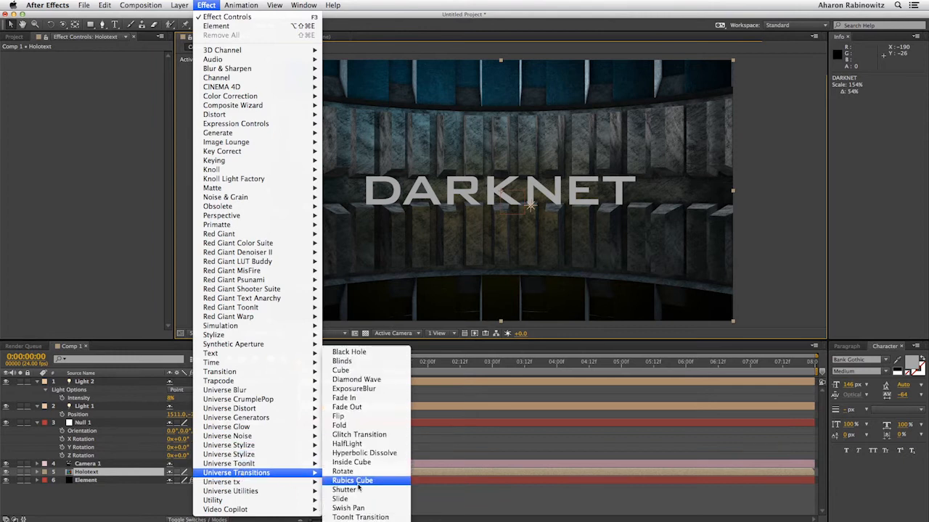
{"action": "left_click", "coordinate": [354, 436]}
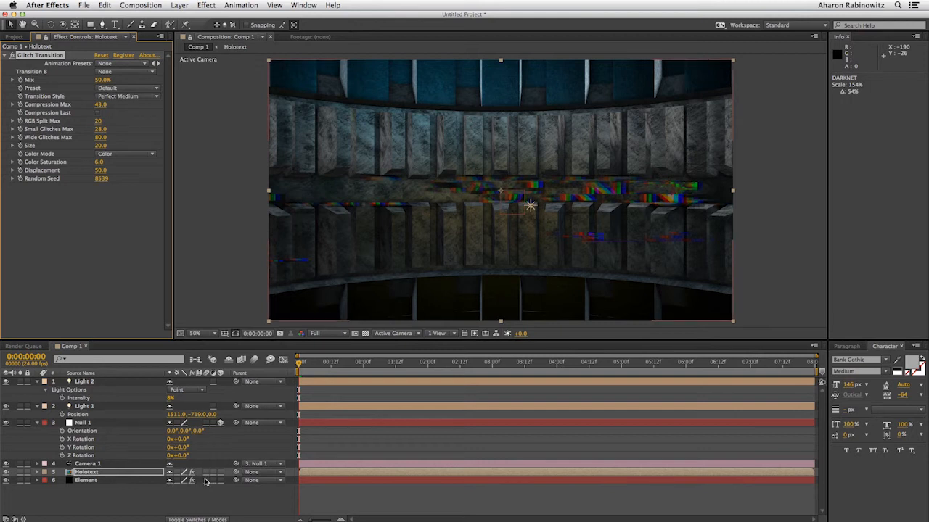
Make the Holotext layer 3D and turn off Accepts Lights in its material options
{"action": "left_click", "coordinate": [219, 473]}
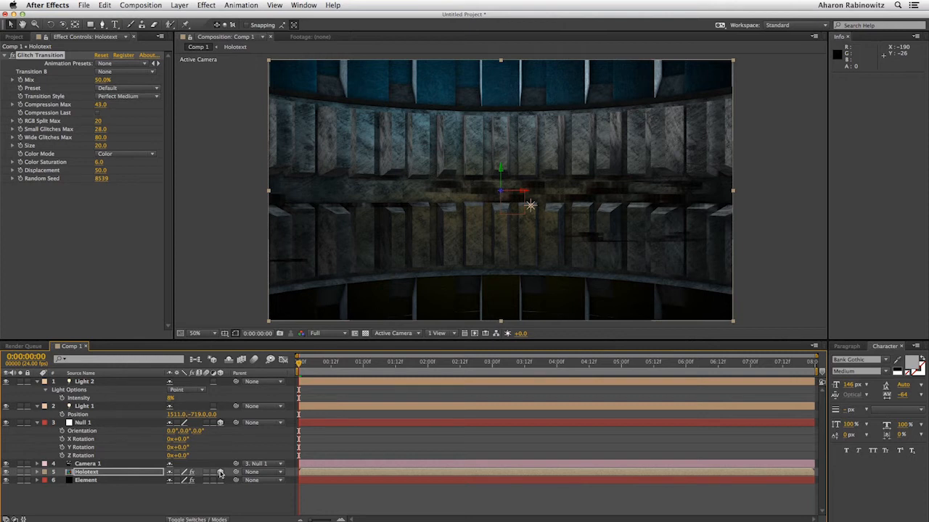
{"action": "left_click", "coordinate": [37, 472]}
{"action": "key", "text": "u"}
{"action": "key", "text": "a"}
{"action": "key", "text": "a"}
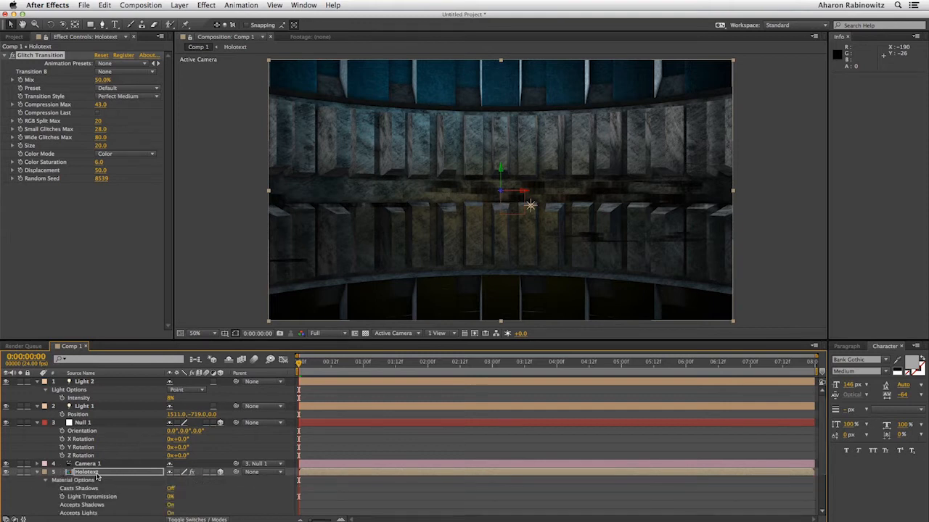
{"action": "key", "text": "super+z"}
{"action": "scroll", "coordinate": [157, 505], "scroll_direction": "down", "scroll_amount": 2}
{"action": "left_click", "coordinate": [169, 497]}
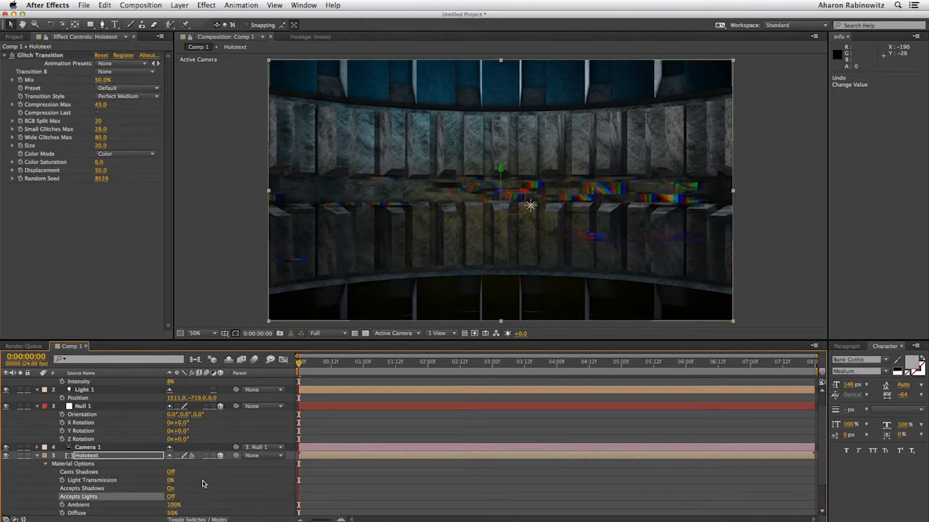
Set the Holotext layer's blending mode to Add
{"action": "left_click", "coordinate": [197, 520]}
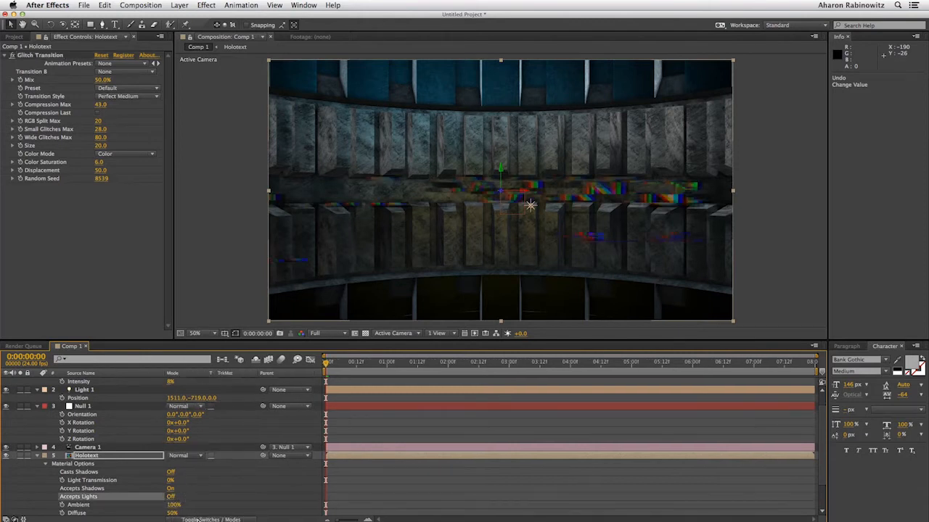
{"action": "left_click", "coordinate": [185, 456]}
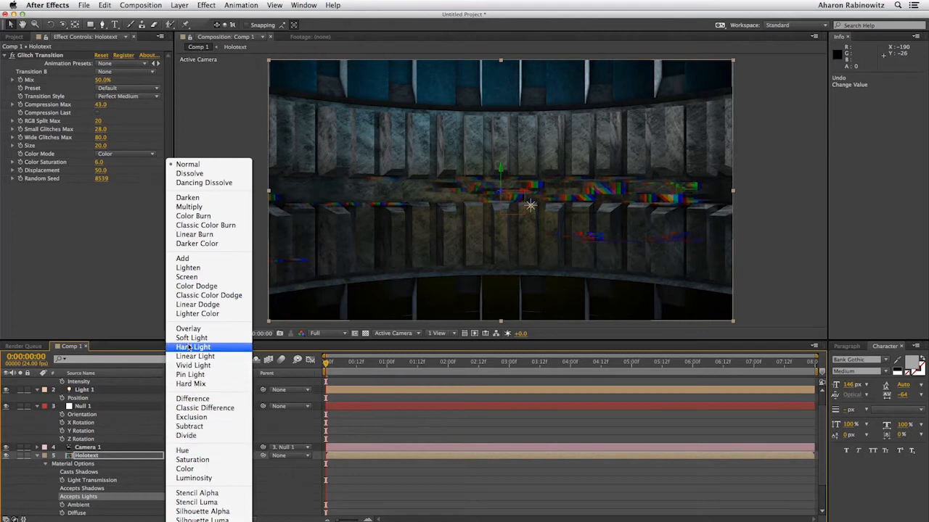
{"action": "left_click", "coordinate": [194, 262]}
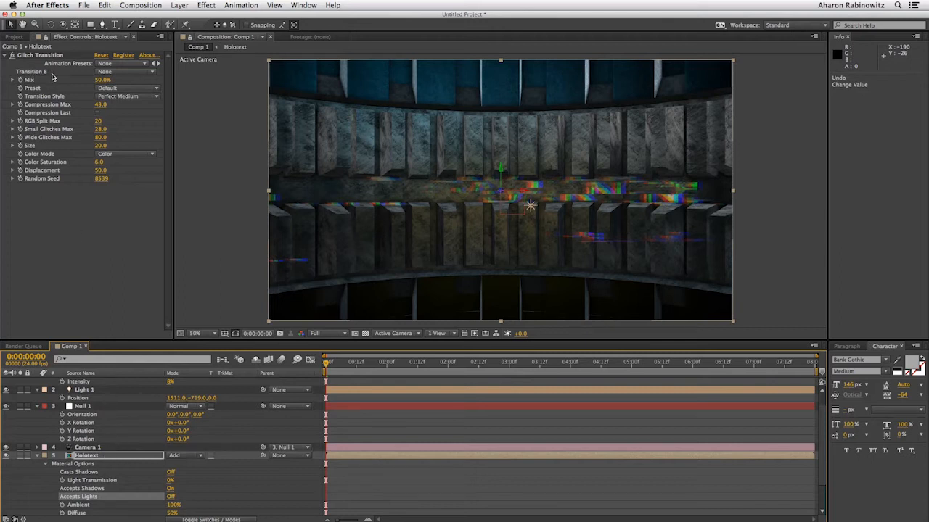
Set the Glitch Transition's Compression Max to 0
{"action": "left_click", "coordinate": [100, 106]}
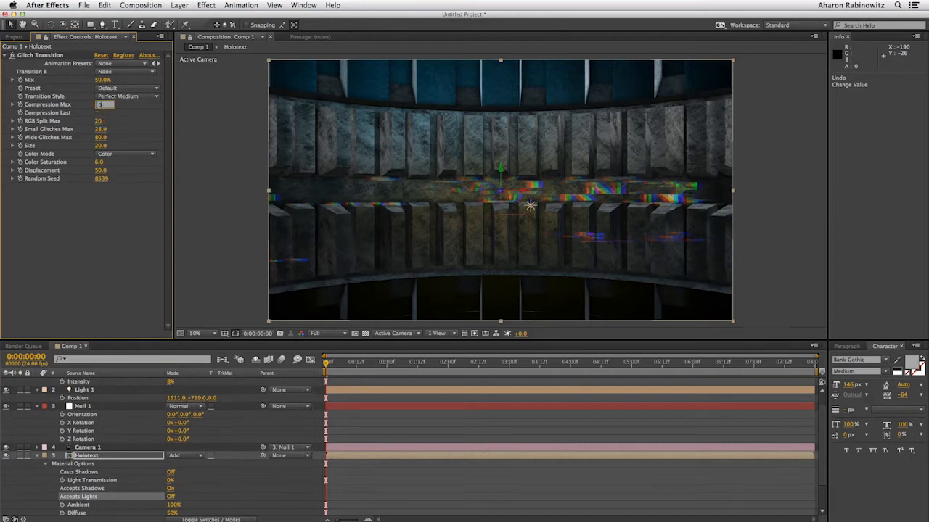
{"action": "type", "text": "0"}
{"action": "key", "text": "Return"}
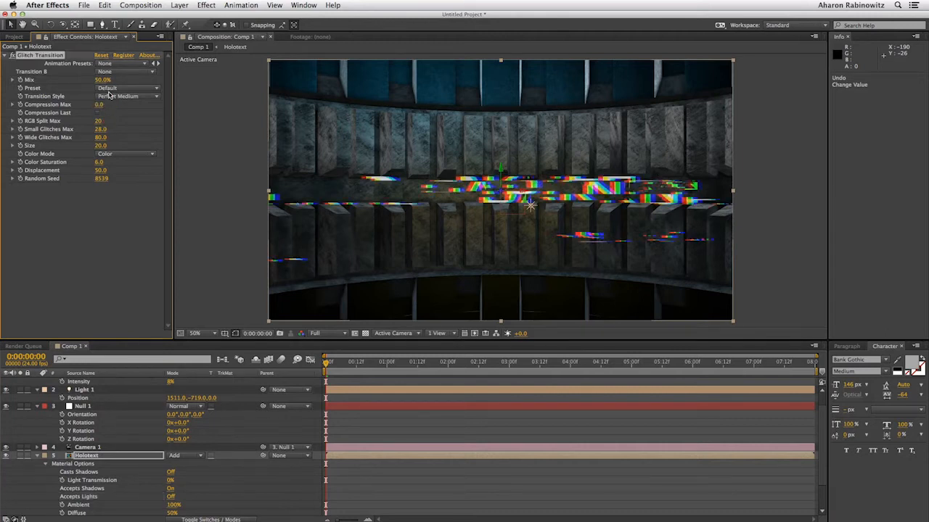
Choose the Text – Wide Chunks preset for the Glitch Transition and set its Color Saturation to 5
{"action": "left_click", "coordinate": [109, 88]}
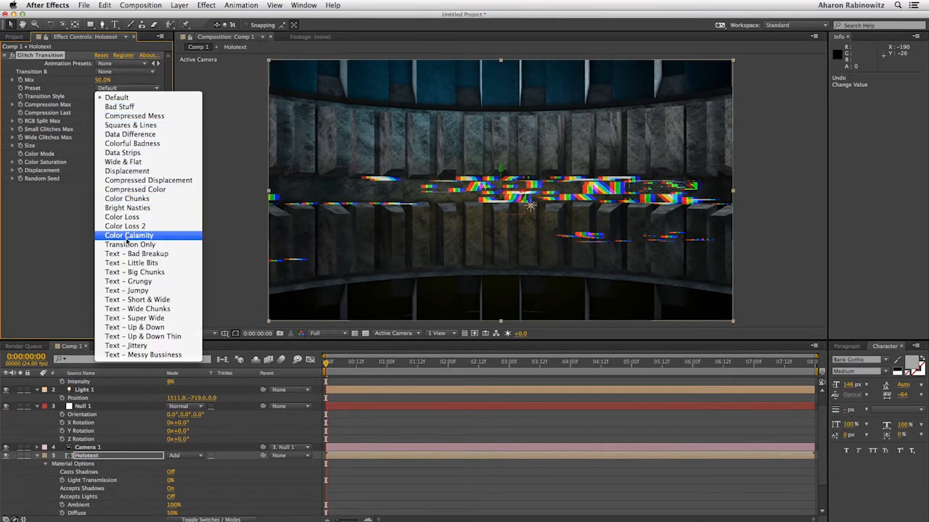
{"action": "left_click", "coordinate": [138, 309]}
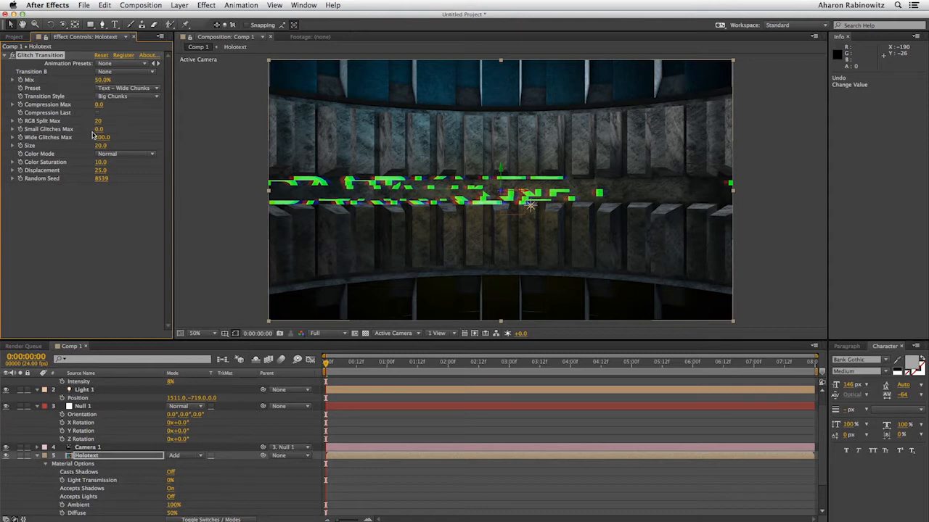
{"action": "left_click", "coordinate": [100, 161]}
{"action": "type", "text": "5"}
{"action": "key", "text": "Return"}
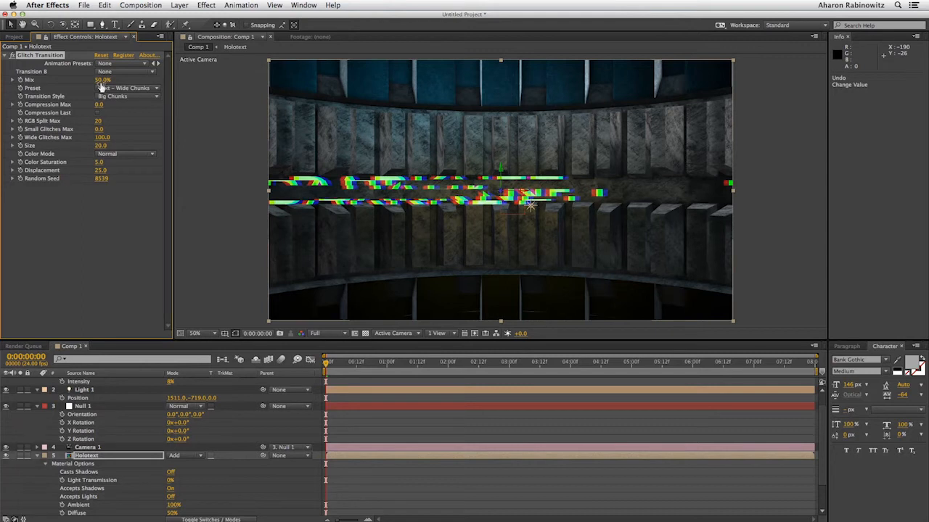
Keyframe the Glitch Transition's Mix from 100% at 0:00:00:12 to 0% at 0:00:01:01 and preview the reveal
{"action": "left_click_drag", "start_coordinate": [99, 80], "coordinate": [155, 83]}
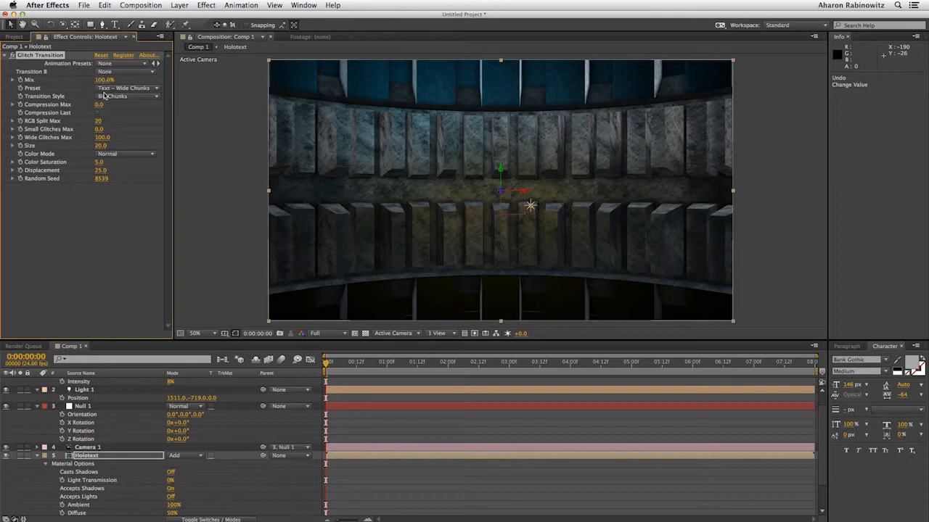
{"action": "left_click", "coordinate": [345, 364]}
{"action": "left_click", "coordinate": [356, 365]}
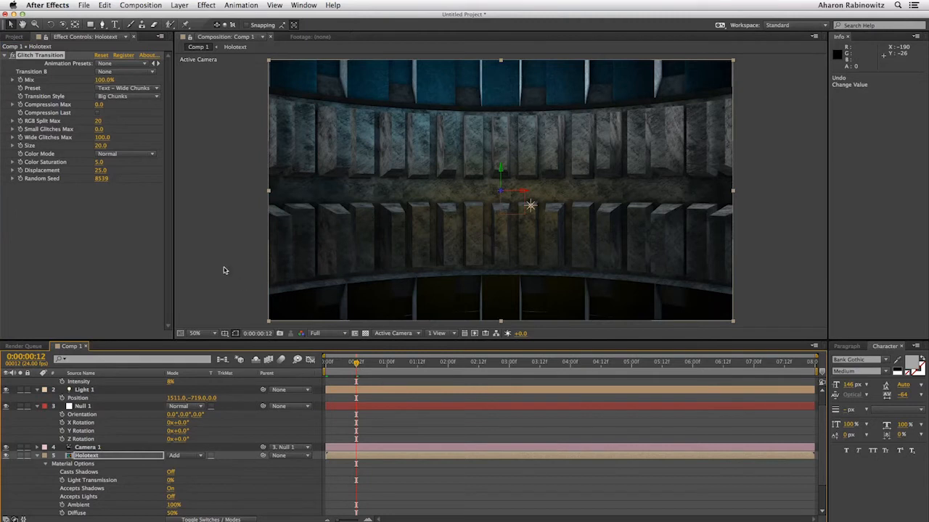
{"action": "left_click", "coordinate": [390, 365]}
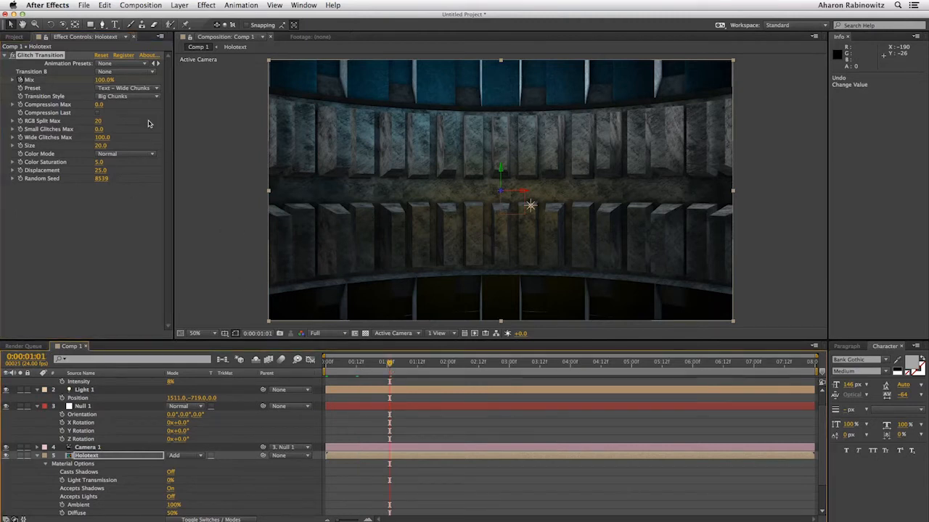
{"action": "left_click", "coordinate": [103, 80]}
{"action": "type", "text": "0"}
{"action": "key", "text": "Return"}
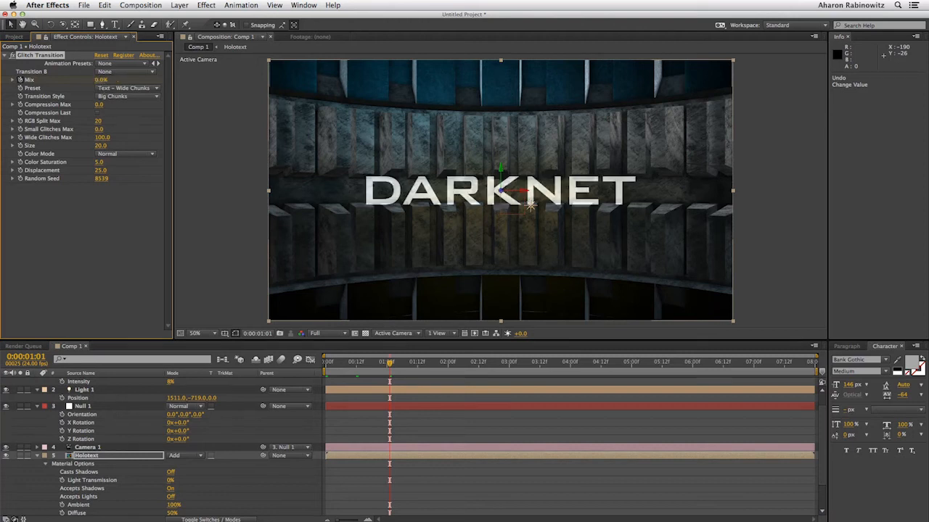
{"action": "key", "text": "space"}
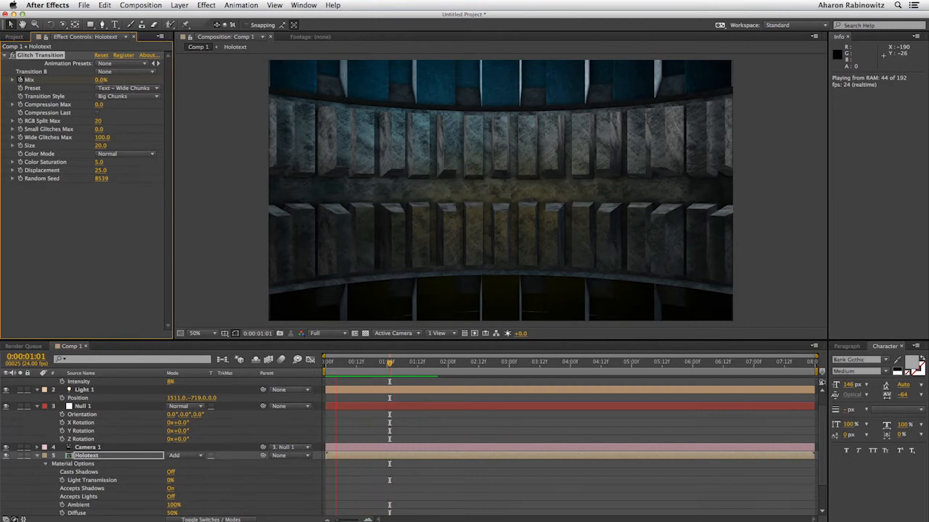
{"action": "key", "text": "space"}
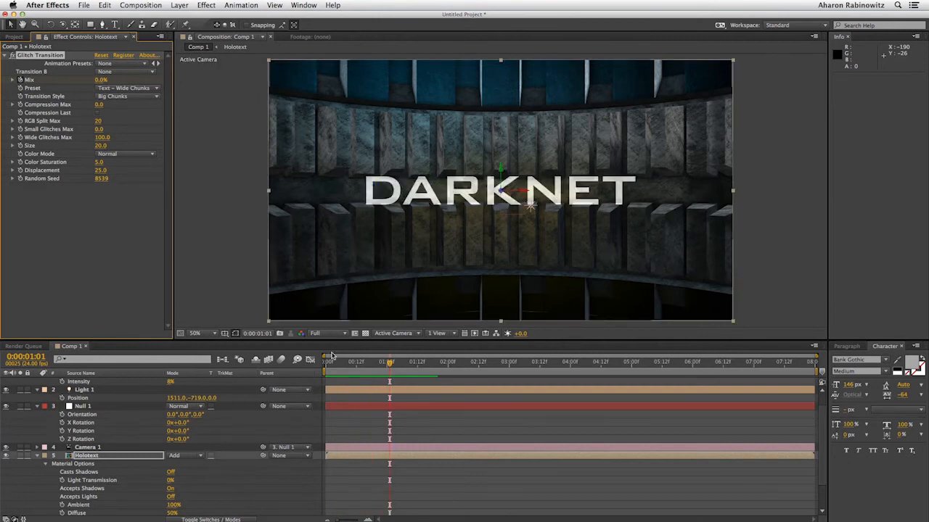
Judging the glitch at 0:00:00:18, set the Glitch Transition's Random Seed to 8389 and preview the animation
{"action": "left_click", "coordinate": [370, 366]}
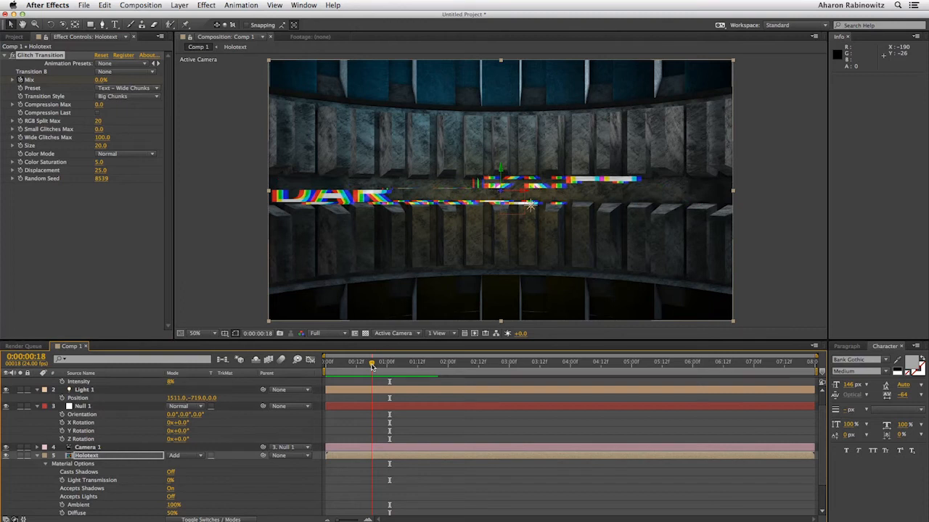
{"action": "left_click", "coordinate": [103, 179]}
{"action": "type", "text": "6409"}
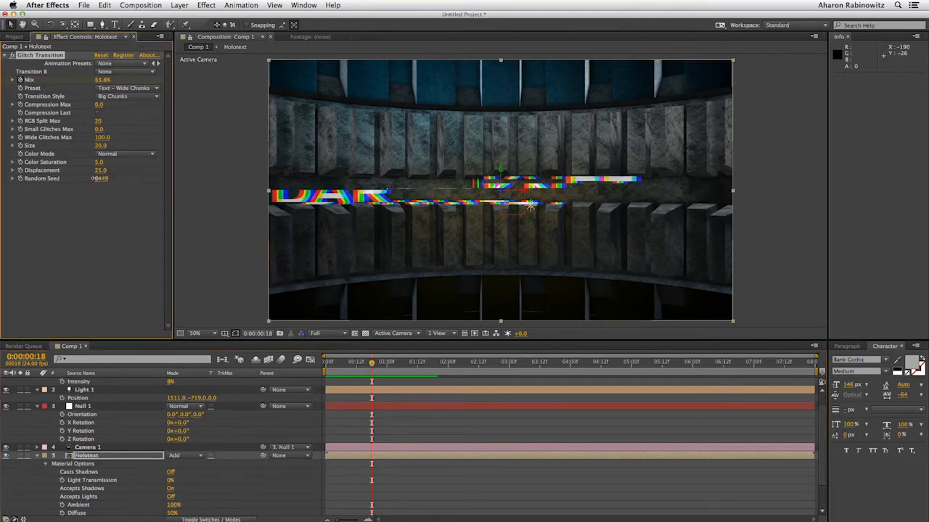
{"action": "key", "text": "Return"}
{"action": "left_click_drag", "start_coordinate": [94, 179], "coordinate": [92, 179]}
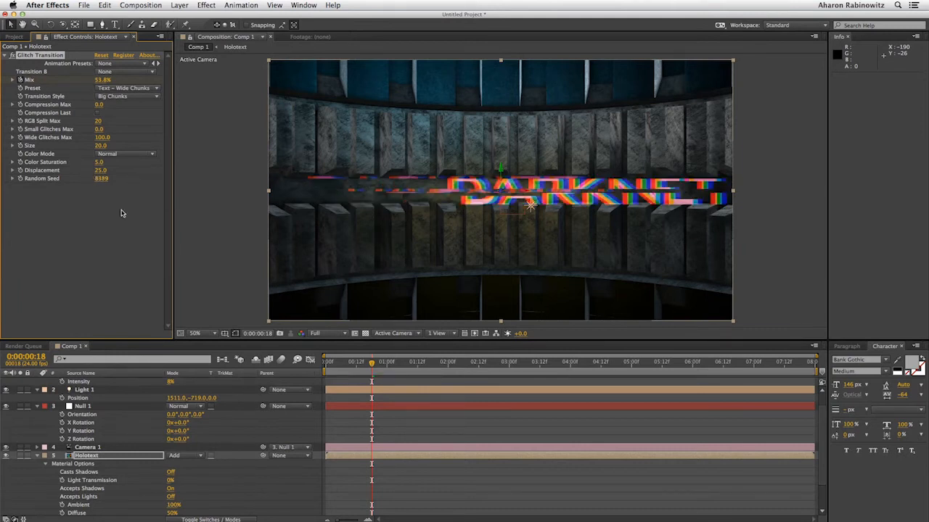
{"action": "key", "text": "space"}
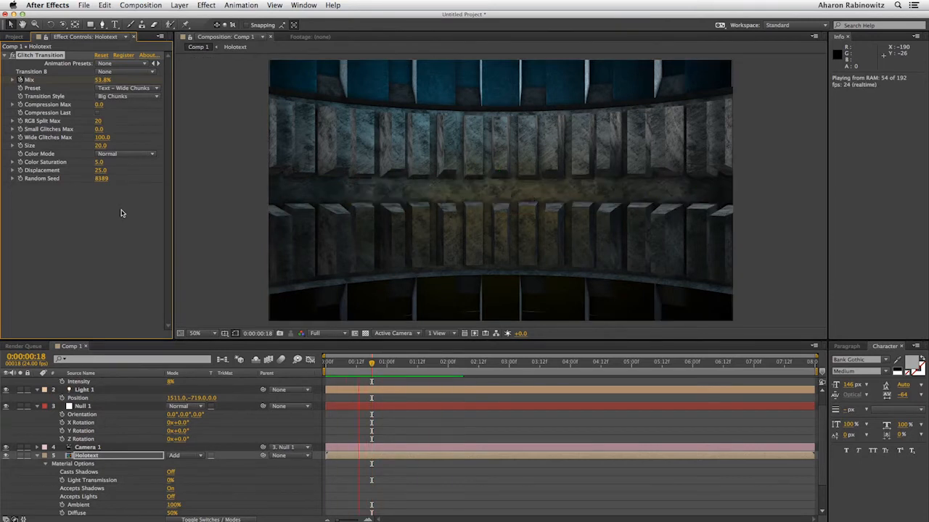
{"action": "key", "text": "space"}
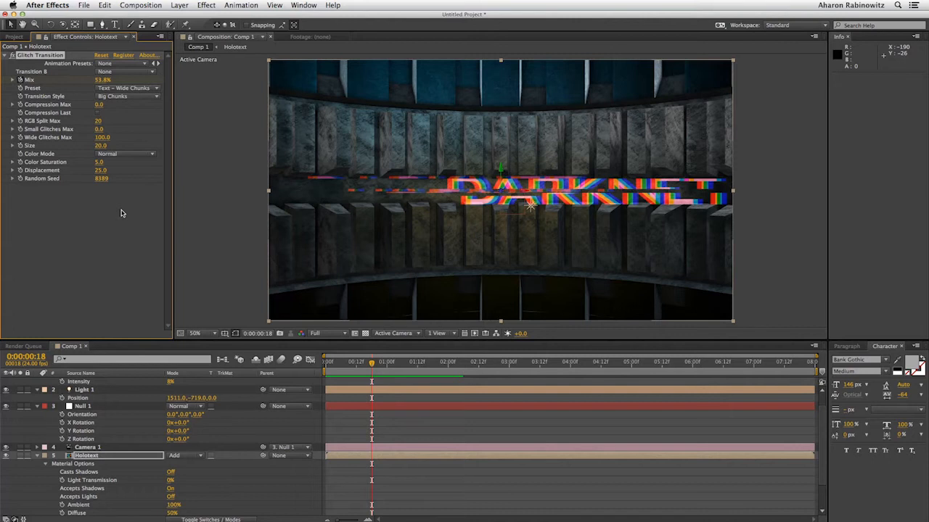
Copy both Glitch Transition Mix keyframes on the Holotext layer and paste them at 0:00:03:12
{"action": "key", "text": "u"}
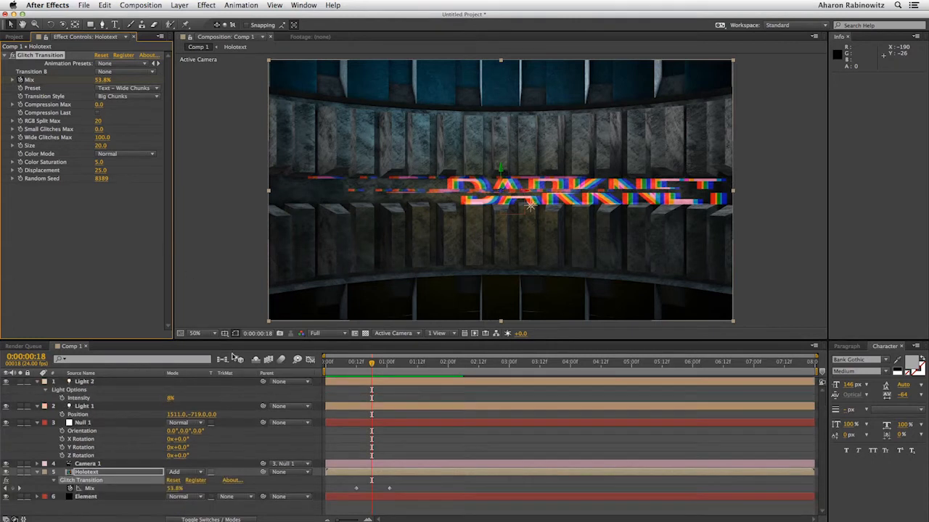
{"action": "mouse_move", "coordinate": [535, 368]}
{"action": "left_mouse_down"}
{"action": "mouse_move", "coordinate": [547, 368]}
{"action": "mouse_move", "coordinate": [539, 368]}
{"action": "left_mouse_up"}
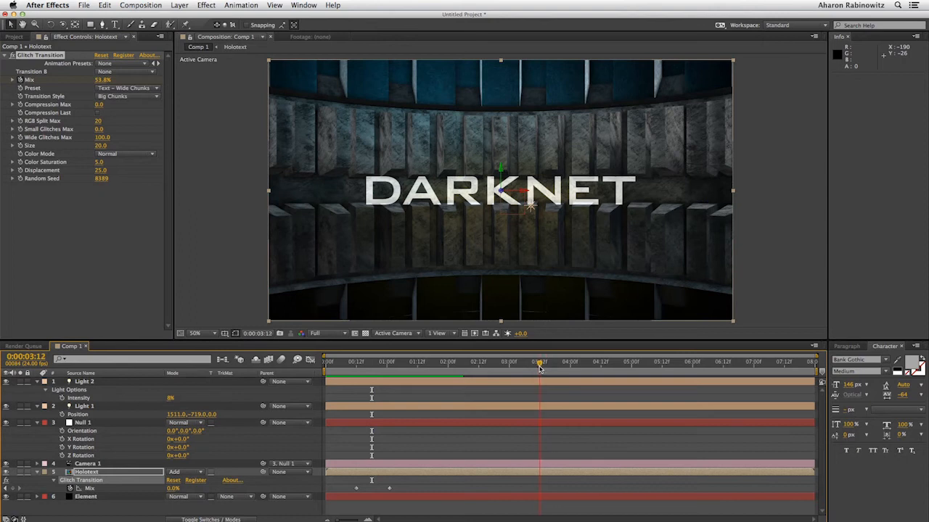
{"action": "left_click_drag", "start_coordinate": [413, 495], "coordinate": [344, 484]}
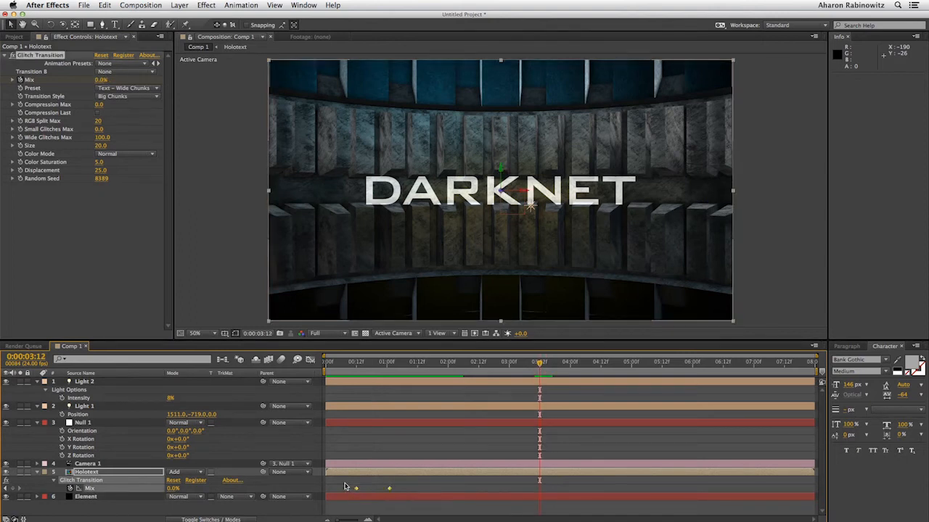
{"action": "key", "text": "cmd+c"}
{"action": "key", "text": "super+v"}
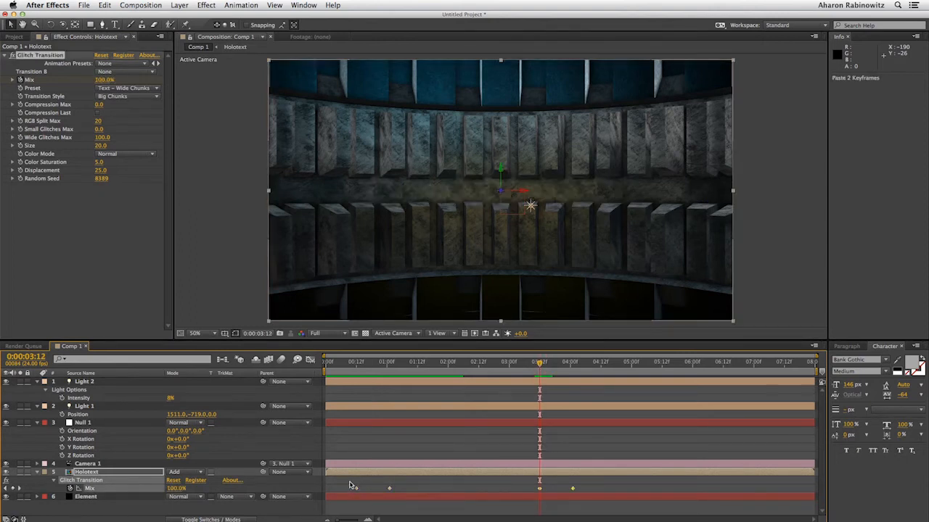
Time-reverse the pasted Mix keyframes and shift the pair earlier so the last one falls at 0:00:03:18
{"action": "right_click", "coordinate": [539, 489]}
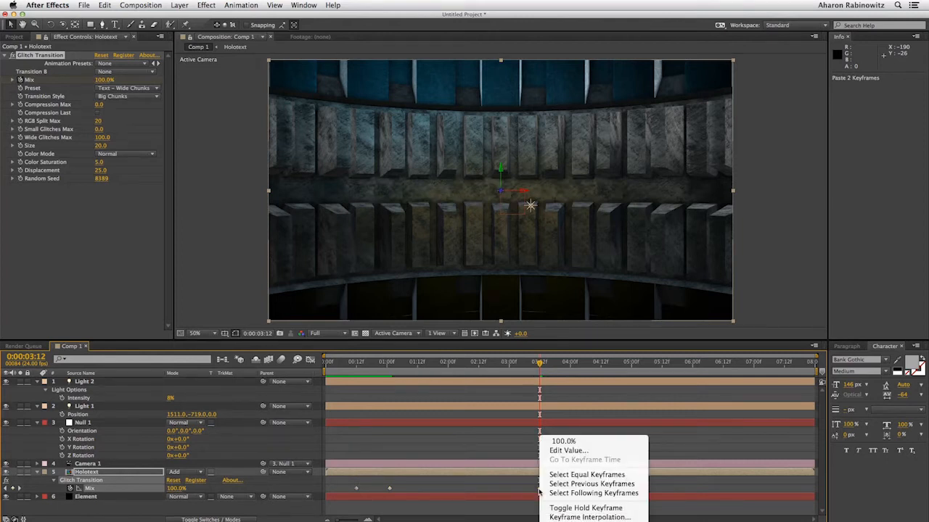
{"action": "mouse_move", "coordinate": [588, 521]}
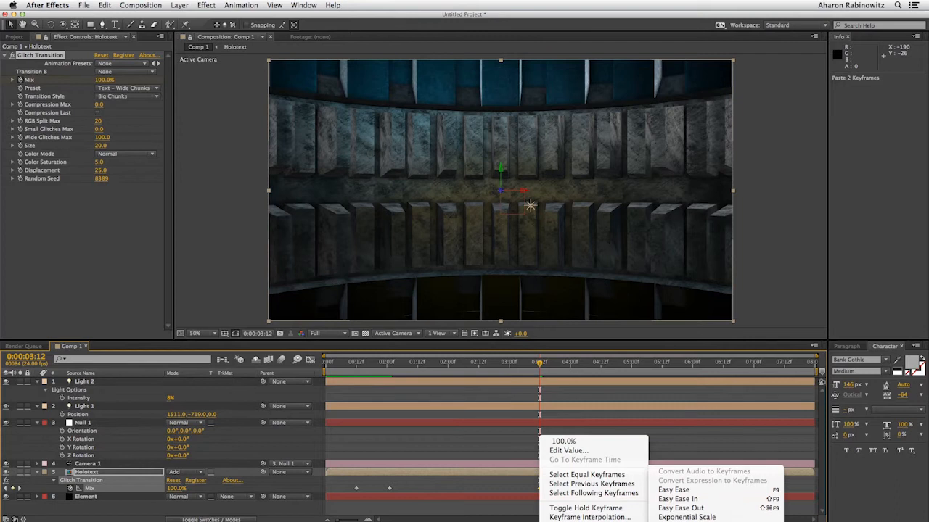
{"action": "left_click", "coordinate": [675, 521]}
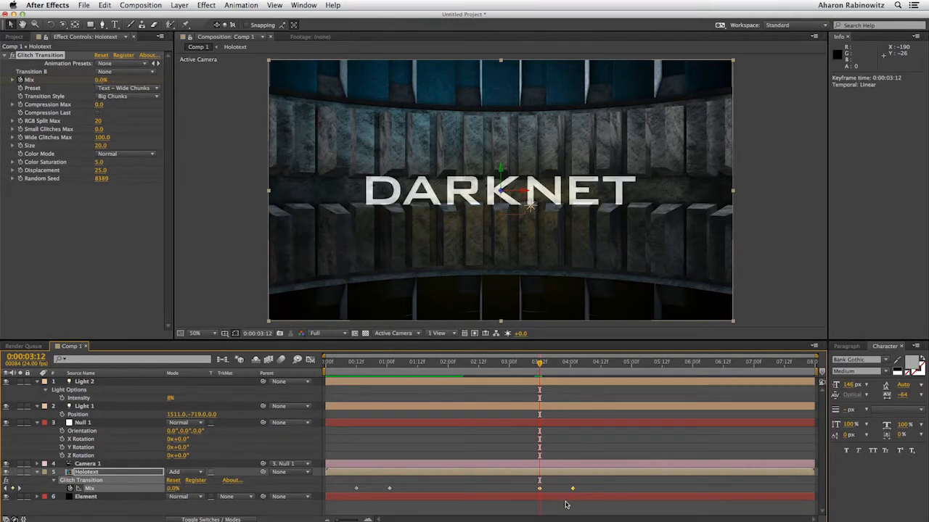
{"action": "left_click_drag", "start_coordinate": [573, 490], "coordinate": [554, 491]}
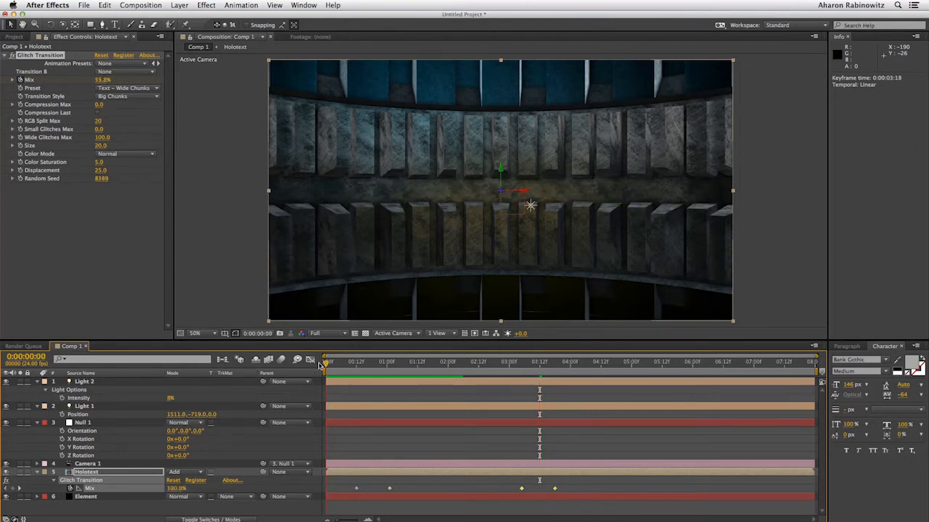
Keyframe Null 1's Y Rotation from a negative angle at 0:00:00:00 to 36° at 0:00:03:18
{"action": "left_click", "coordinate": [324, 362]}
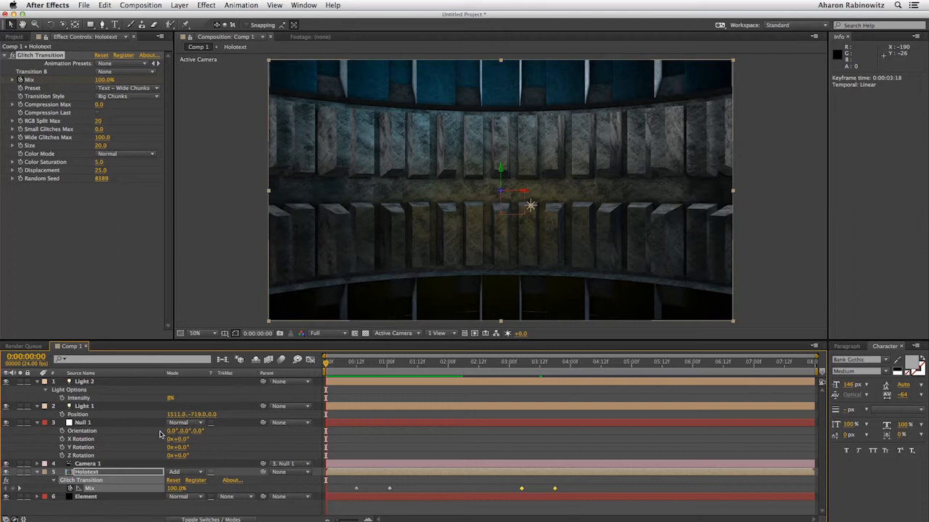
{"action": "left_click", "coordinate": [63, 448]}
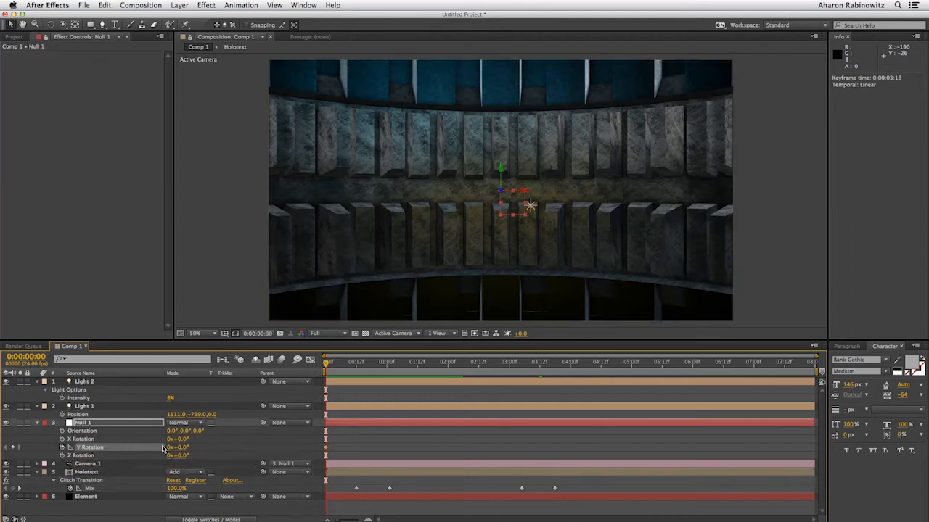
{"action": "left_click_drag", "start_coordinate": [176, 447], "coordinate": [161, 447]}
{"action": "left_click", "coordinate": [351, 362]}
{"action": "left_click_drag", "start_coordinate": [351, 364], "coordinate": [555, 399]}
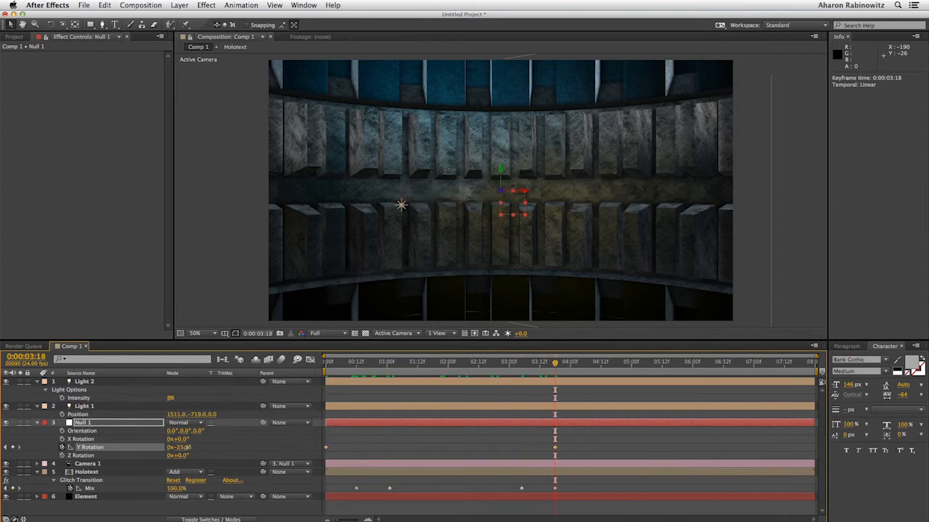
{"action": "left_click_drag", "start_coordinate": [179, 447], "coordinate": [212, 447]}
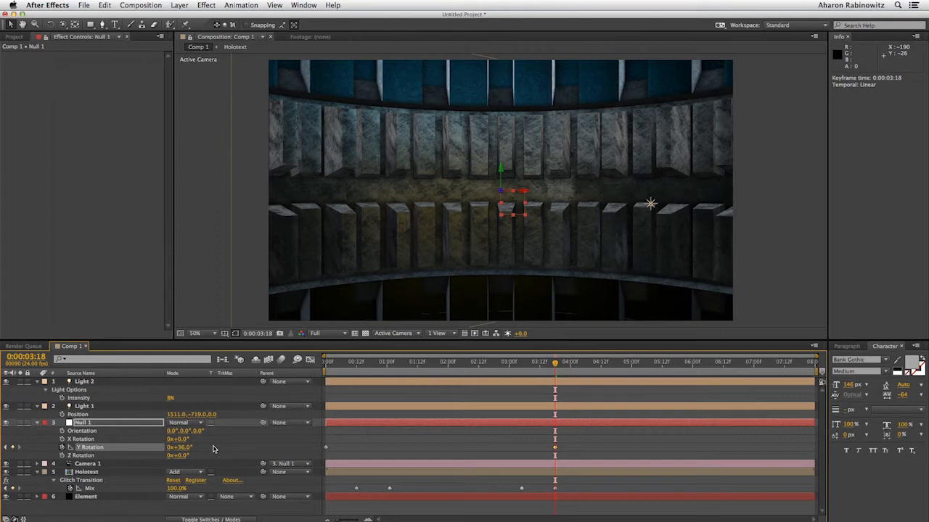
End the work area at 0:00:03:18 and preview the title animation within it
{"action": "key", "text": "space"}
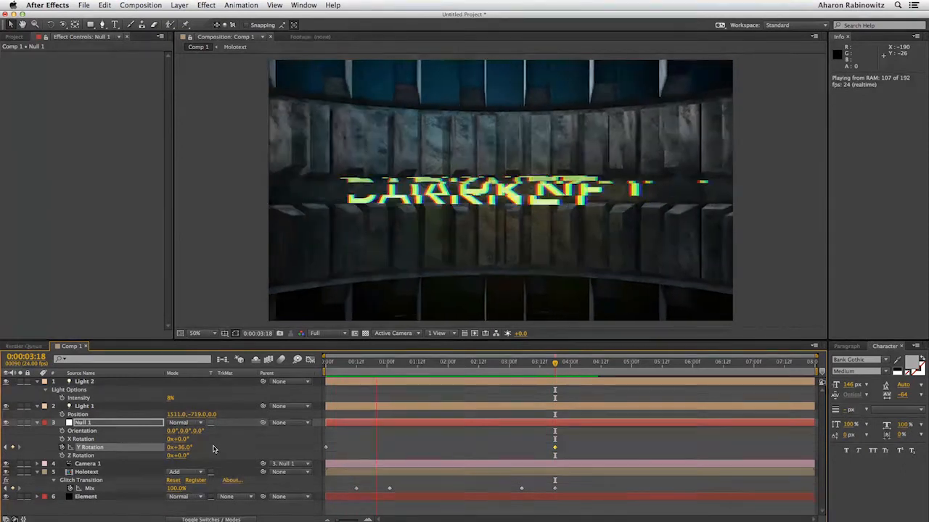
{"action": "key", "text": "space"}
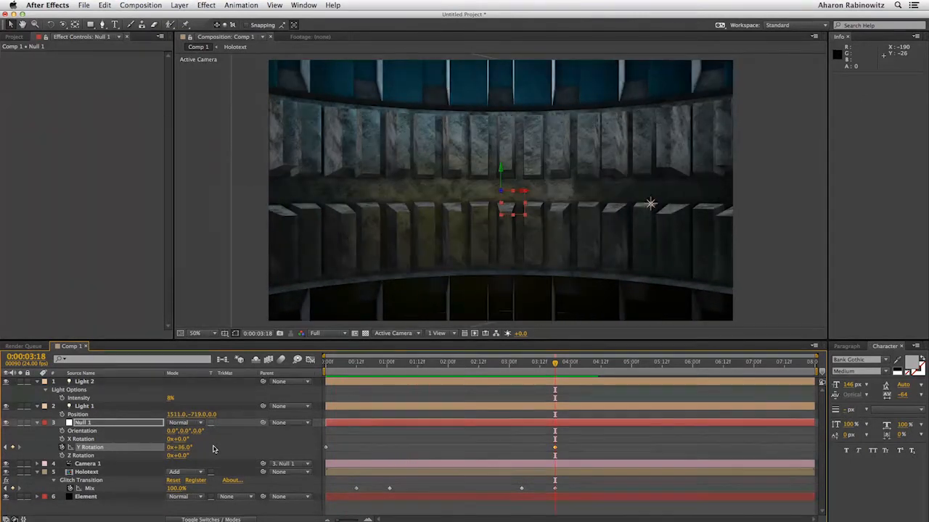
{"action": "key", "text": "n"}
{"action": "key", "text": "KP_0"}
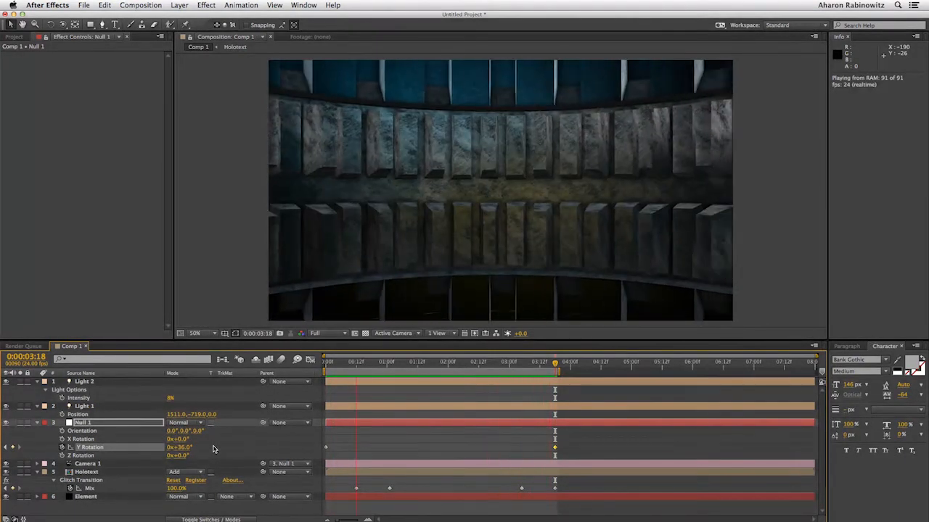
{"action": "key", "text": "space"}
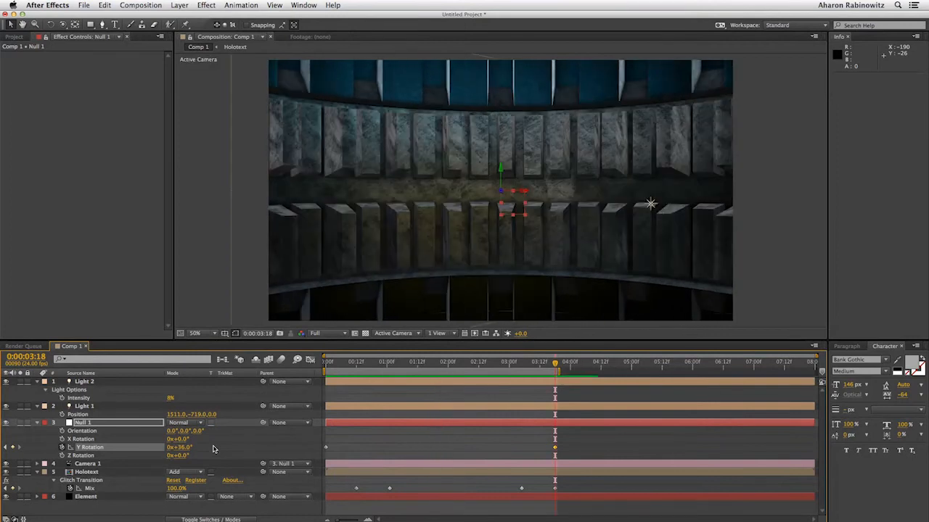
Apply the Universe Glitch effect to the Holotext layer and set its Compression to 0
{"action": "left_click_drag", "start_coordinate": [344, 362], "coordinate": [431, 377]}
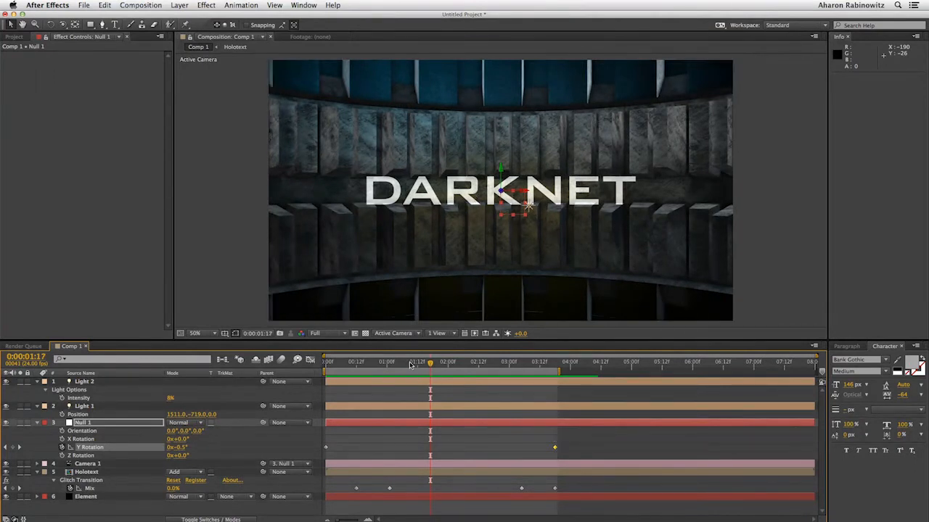
{"action": "left_click_drag", "start_coordinate": [406, 370], "coordinate": [476, 374]}
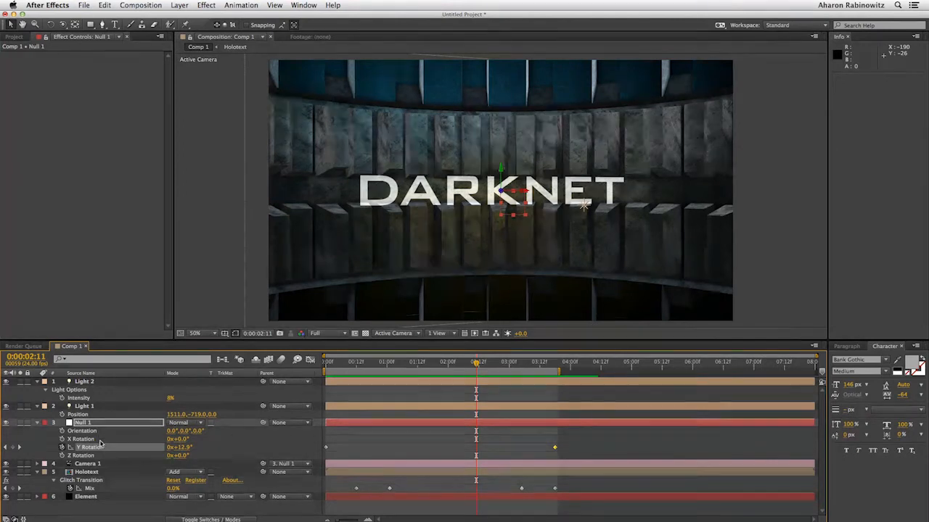
{"action": "left_click", "coordinate": [100, 473]}
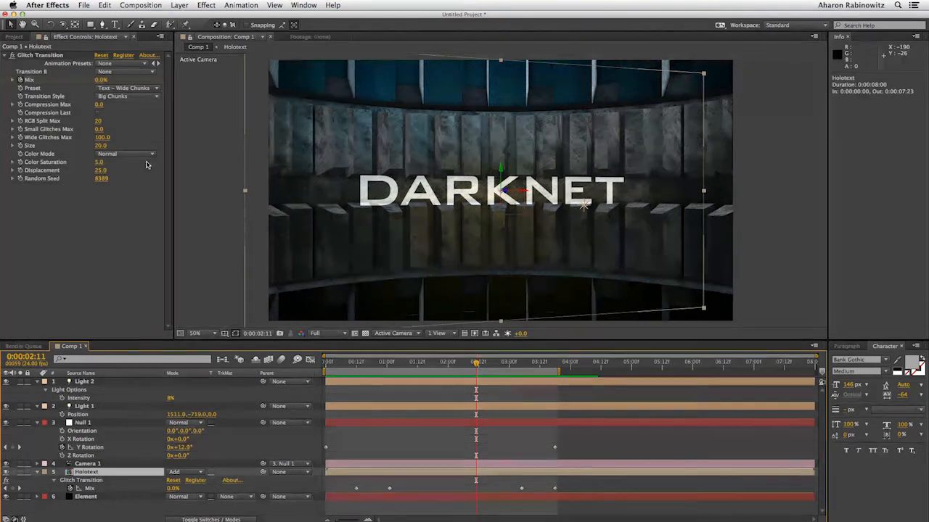
{"action": "left_click", "coordinate": [207, 5]}
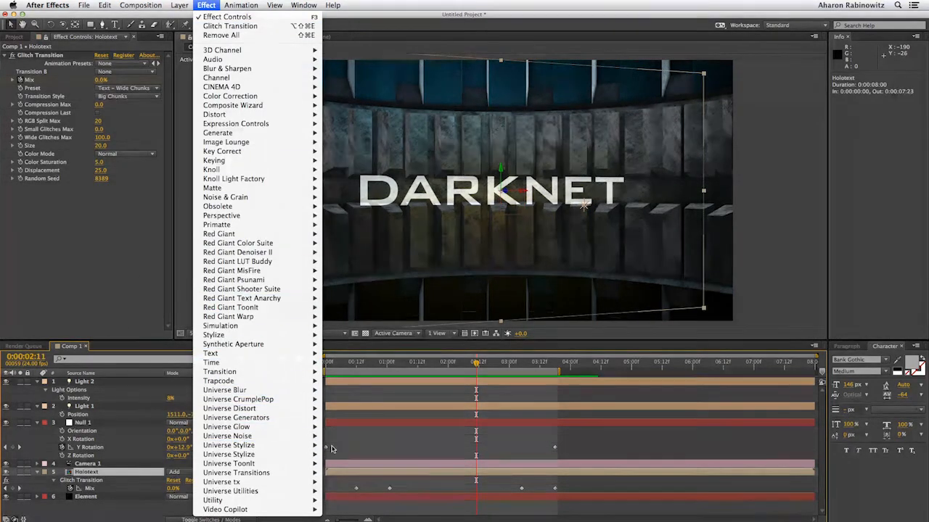
{"action": "left_click", "coordinate": [338, 454]}
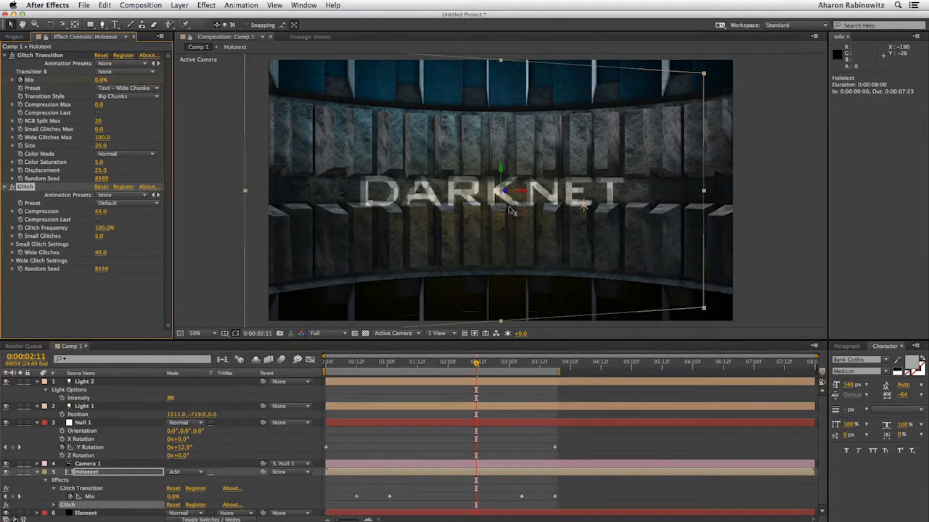
{"action": "left_click", "coordinate": [100, 211]}
{"action": "type", "text": "0"}
{"action": "key", "text": "Return"}
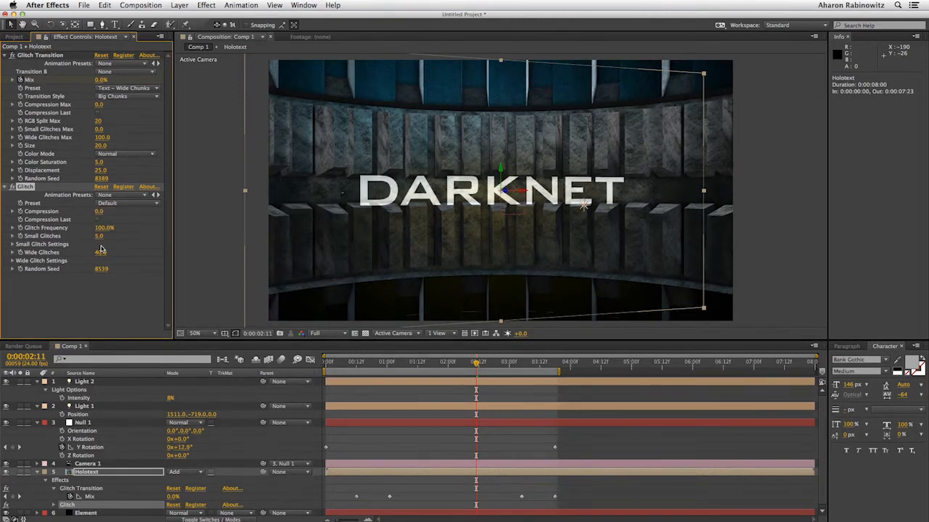
Judging the Glitch effect at 0:00:02:15, set its small glitch Saturation to 2
{"action": "left_click", "coordinate": [12, 246]}
{"action": "left_click_drag", "start_coordinate": [401, 365], "coordinate": [487, 382]}
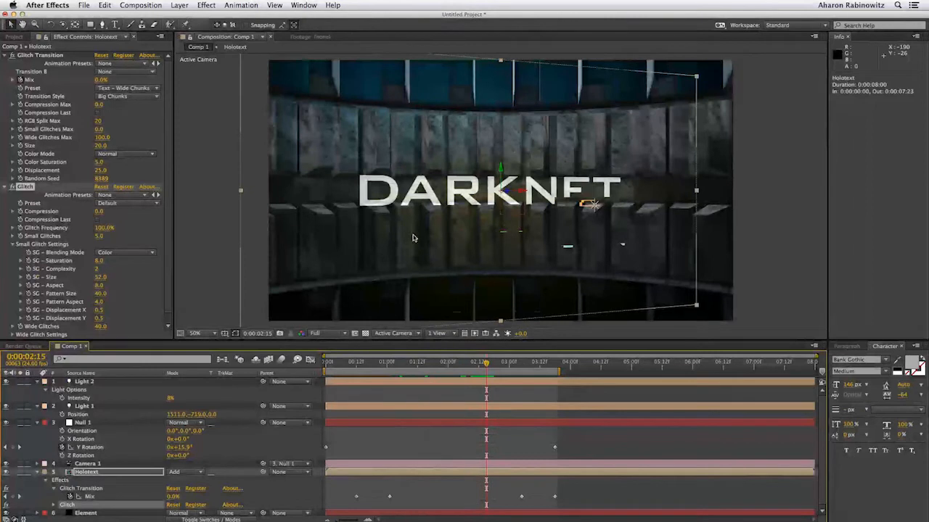
{"action": "left_click", "coordinate": [99, 261]}
{"action": "key", "text": "Return"}
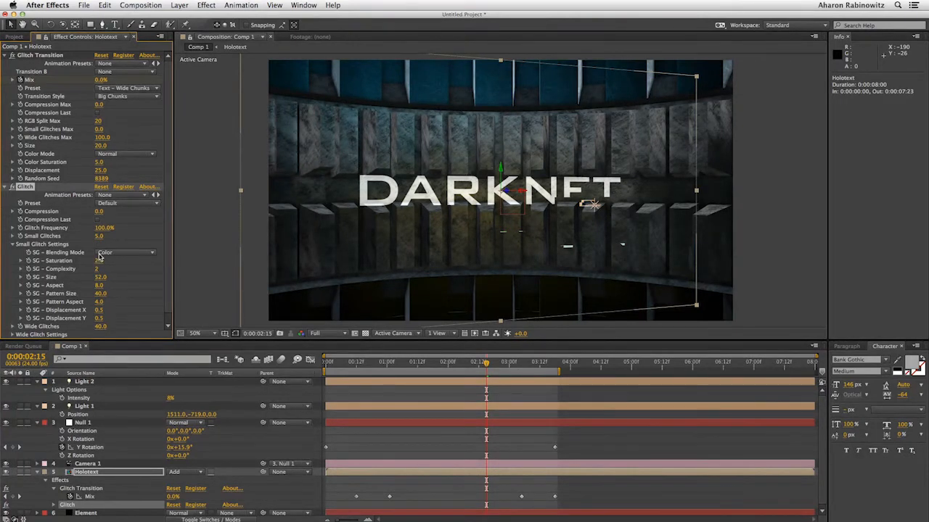
Set the Glitch effect's small glitch Displacement X and Displacement Y to 0.2 and preview the animation
{"action": "left_click", "coordinate": [100, 310]}
{"action": "type", "text": "0.2"}
{"action": "key", "text": "Return"}
{"action": "left_click", "coordinate": [101, 319]}
{"action": "key", "text": "Return"}
{"action": "key", "text": "space"}
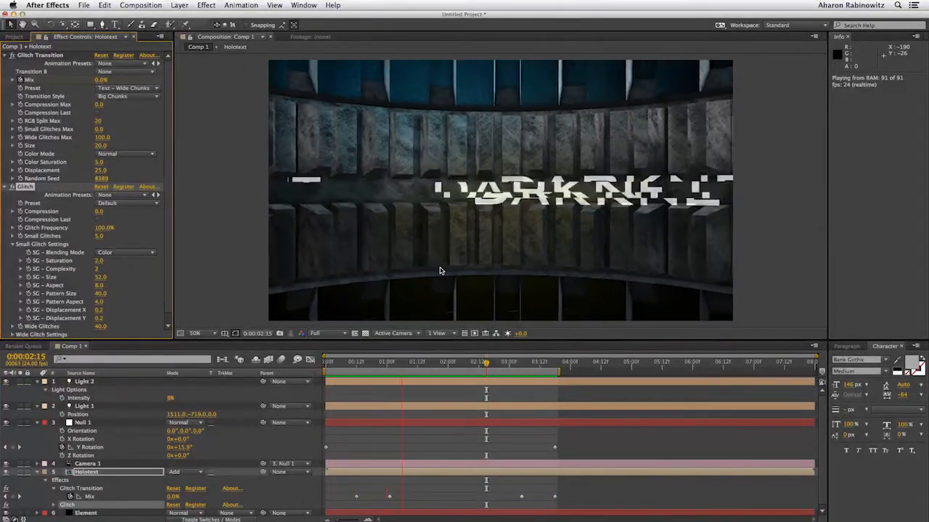
{"action": "key", "text": "space"}
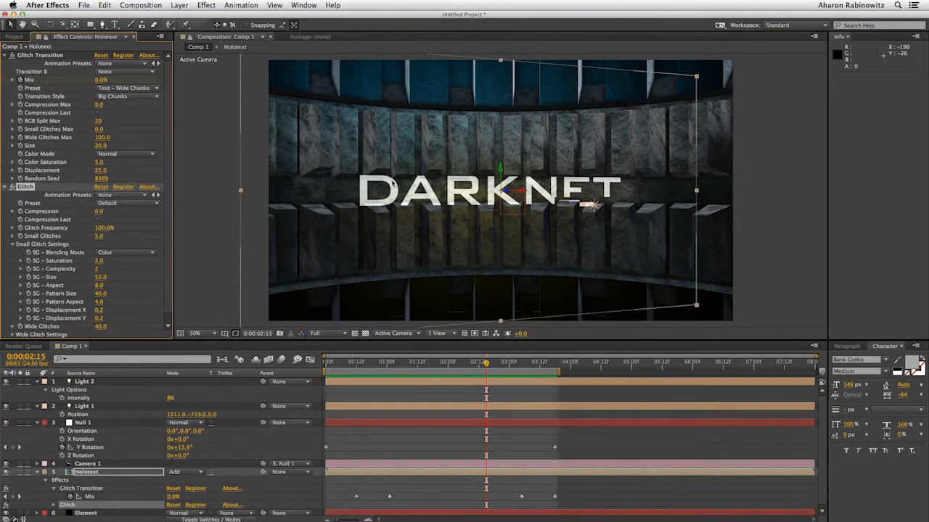
Set the Glitch effect's Wide Glitches to 0 and preview the animation
{"action": "scroll", "coordinate": [166, 228], "scroll_direction": "down", "scroll_amount": 1}
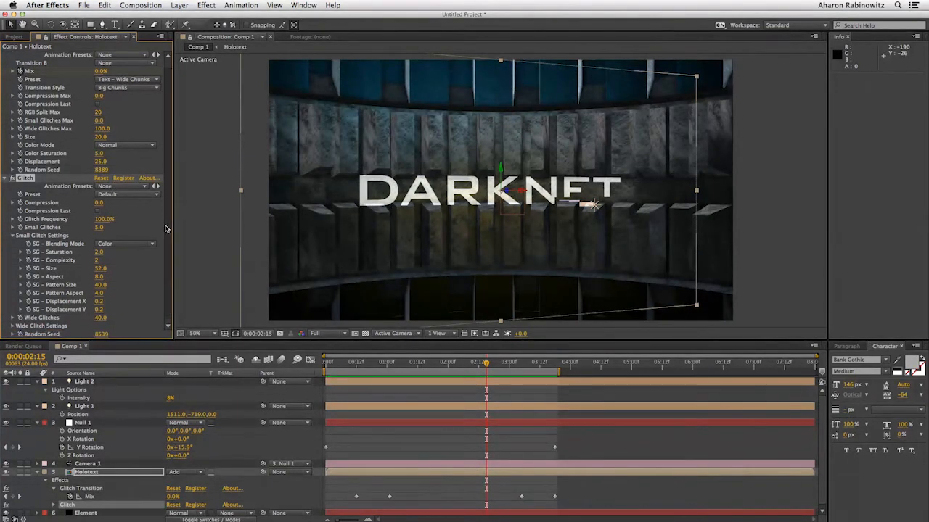
{"action": "left_click", "coordinate": [14, 319]}
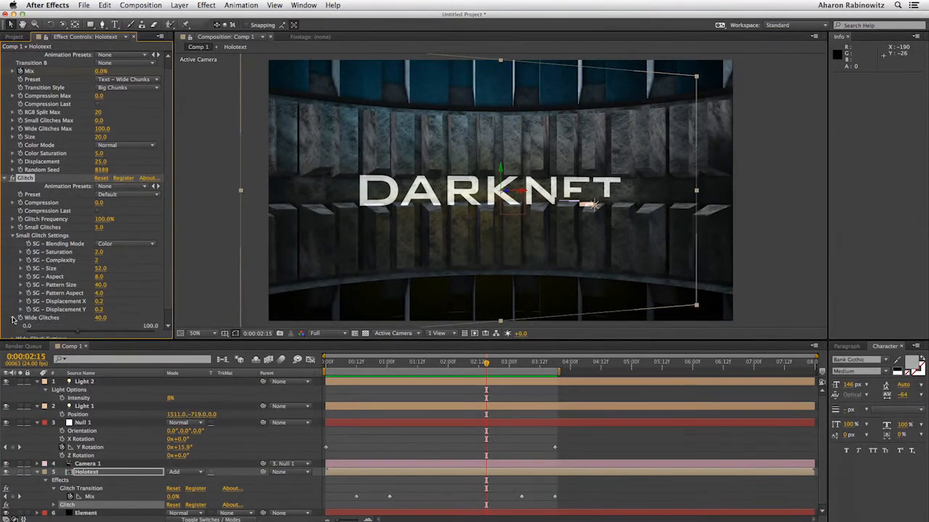
{"action": "left_click_drag", "start_coordinate": [48, 333], "coordinate": [19, 338]}
{"action": "key", "text": "KP_0"}
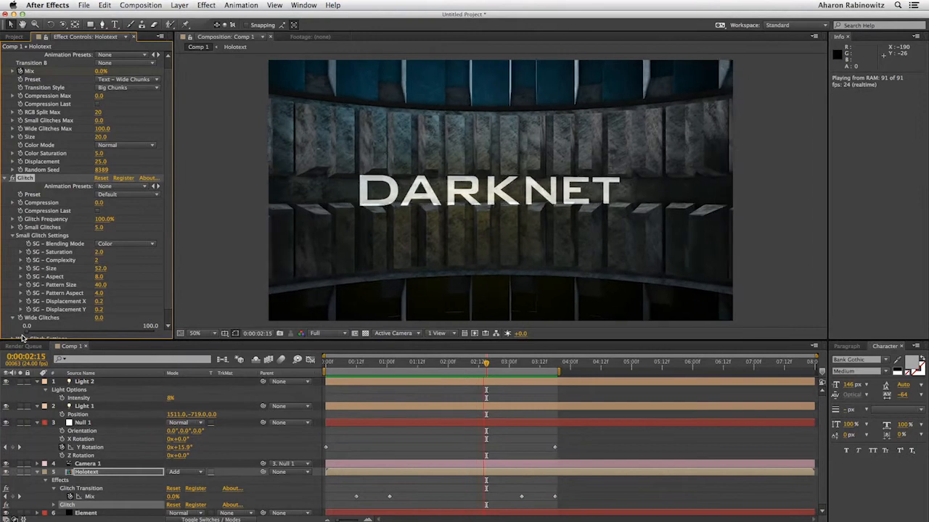
{"action": "key", "text": "space"}
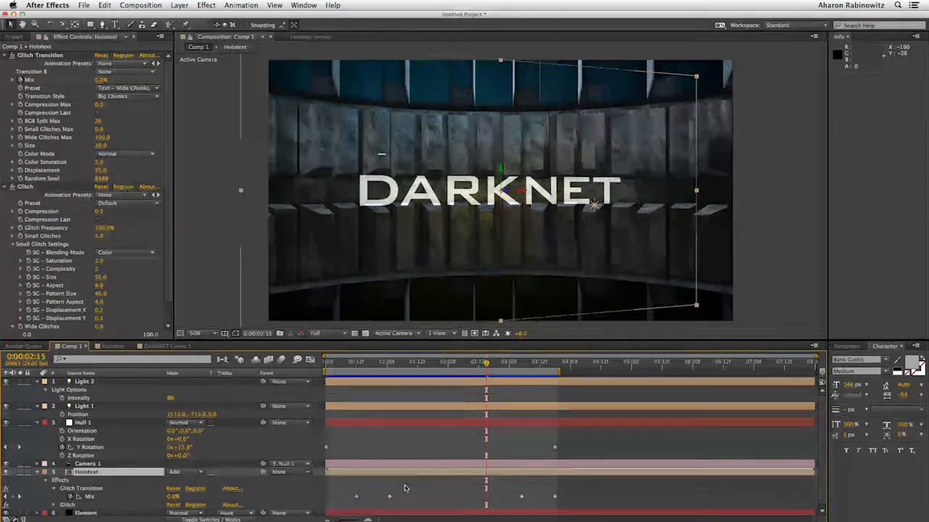
Inside the Holotext composition, pre-compose the DARKNET text layer, moving all attributes into the new composition
{"action": "double_click", "coordinate": [95, 472]}
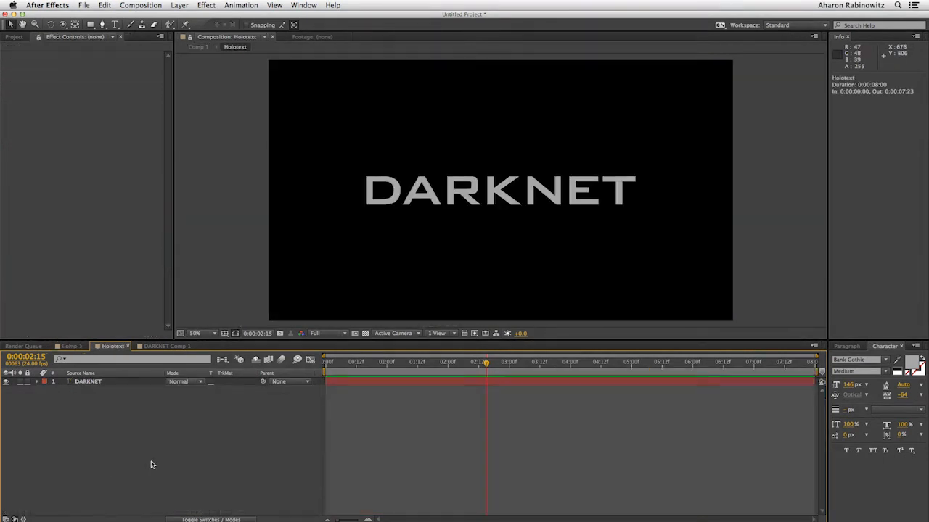
{"action": "left_click", "coordinate": [94, 381]}
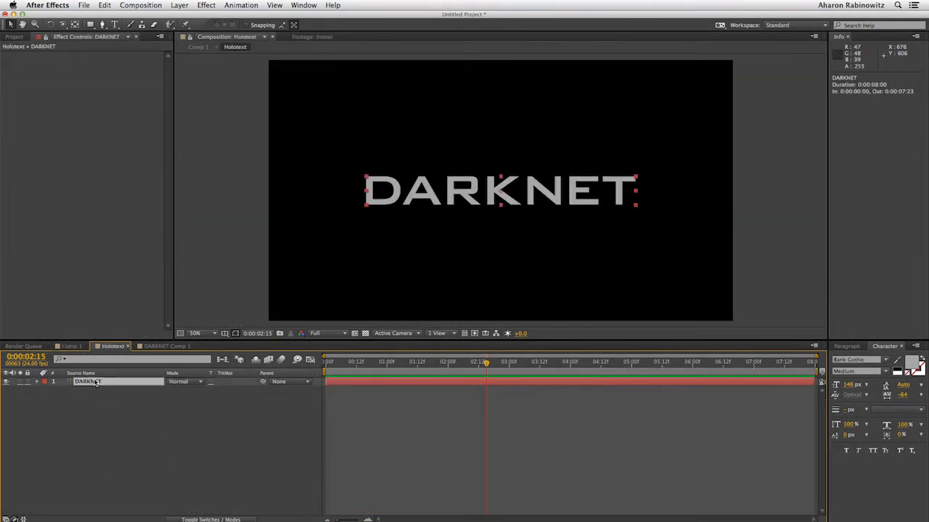
{"action": "left_click", "coordinate": [180, 5]}
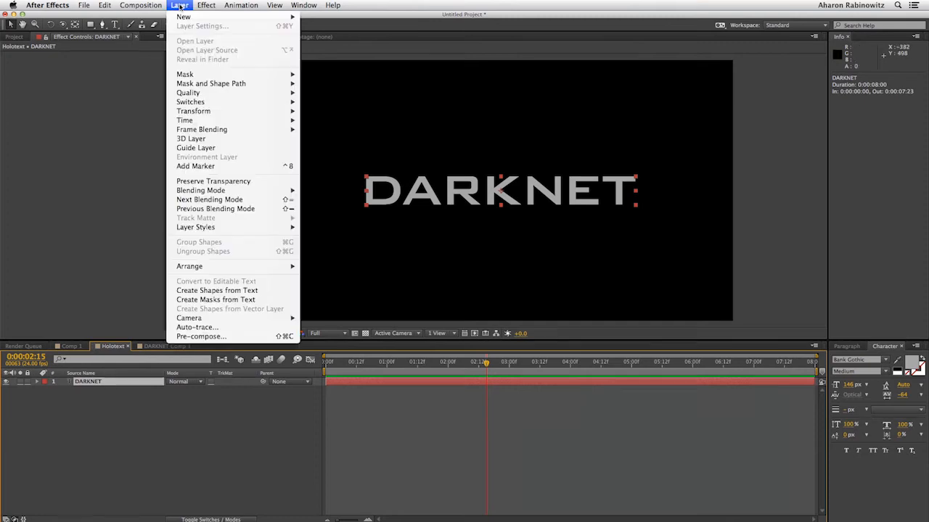
{"action": "left_click", "coordinate": [232, 338]}
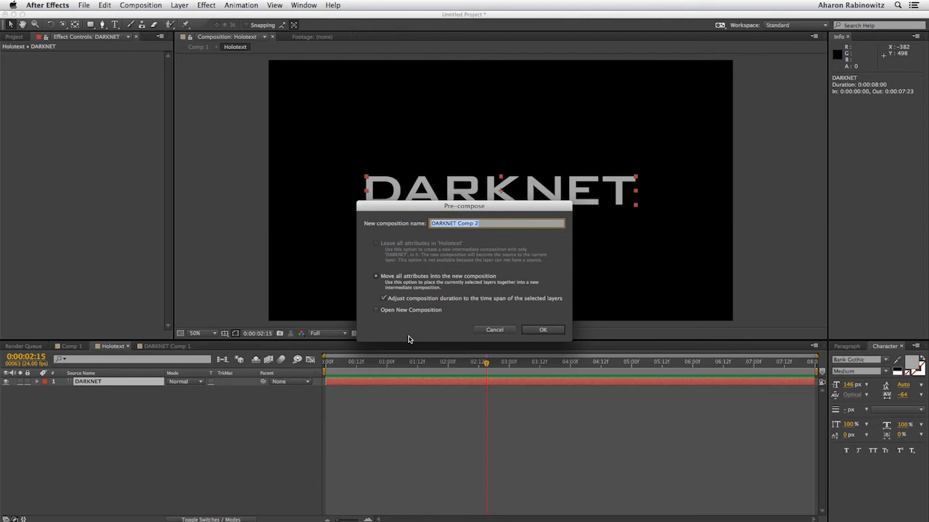
{"action": "left_click", "coordinate": [539, 334]}
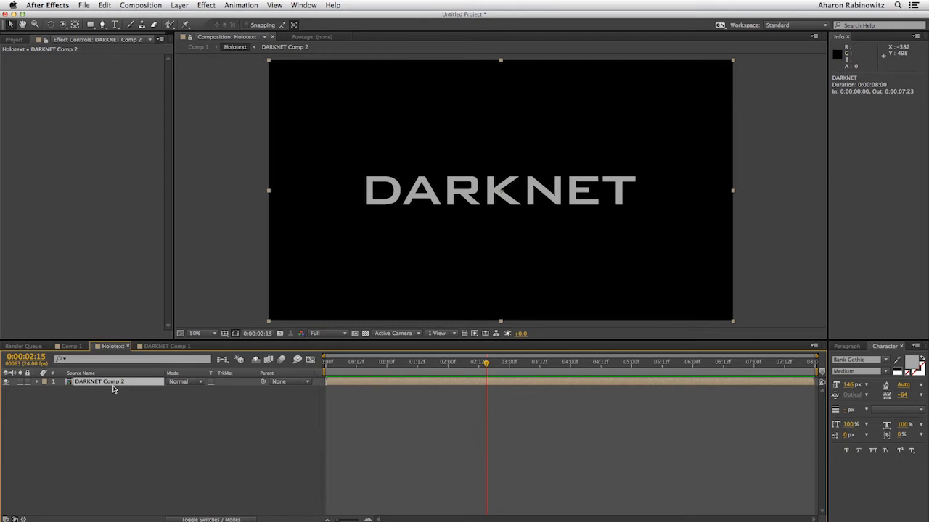
Apply the Holomatrix effect to the DARKNET Comp 2 layer with the Hologram – Bad Reception Blue preset
{"action": "left_click", "coordinate": [201, 5]}
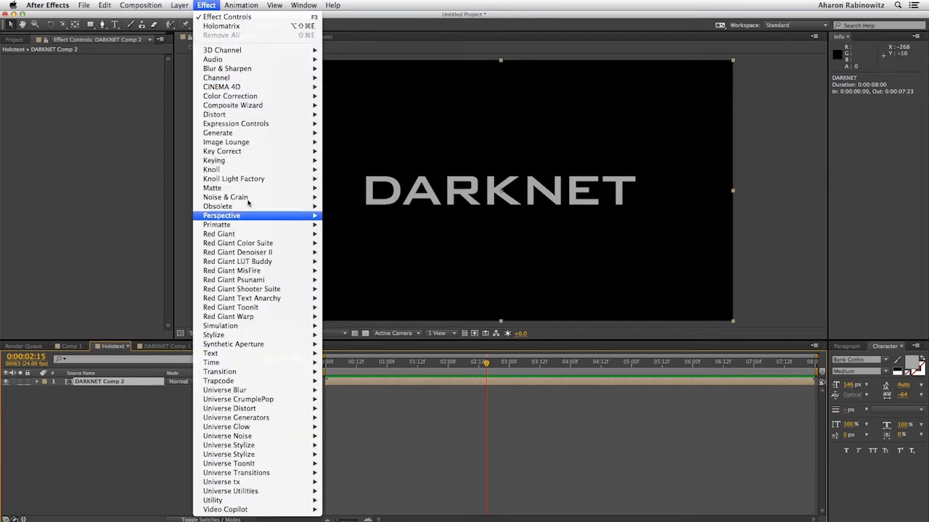
{"action": "mouse_move", "coordinate": [282, 446]}
{"action": "left_click", "coordinate": [350, 463]}
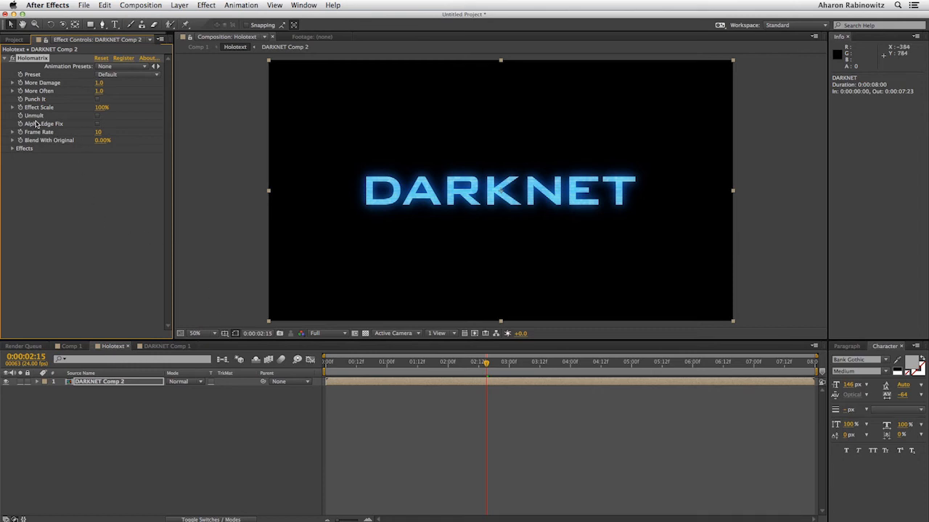
{"action": "left_click", "coordinate": [120, 75]}
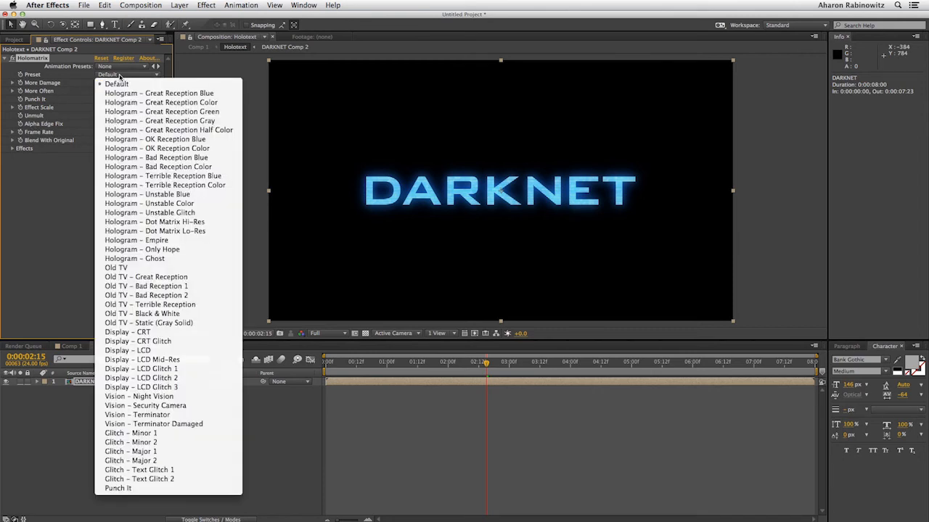
{"action": "left_click", "coordinate": [150, 158]}
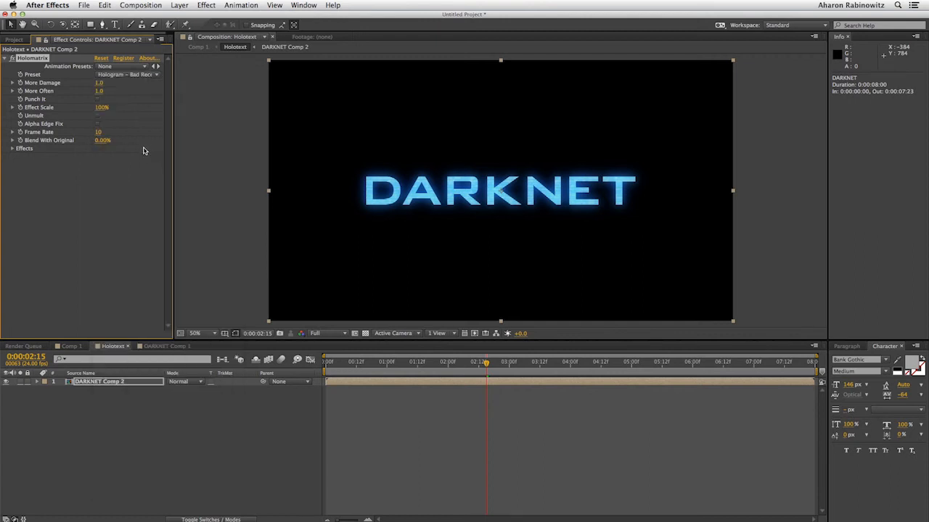
Set Holomatrix's Frame Rate to 24 and preview the Holotext animation
{"action": "left_click", "coordinate": [101, 133]}
{"action": "type", "text": "8"}
{"action": "key", "text": "Return"}
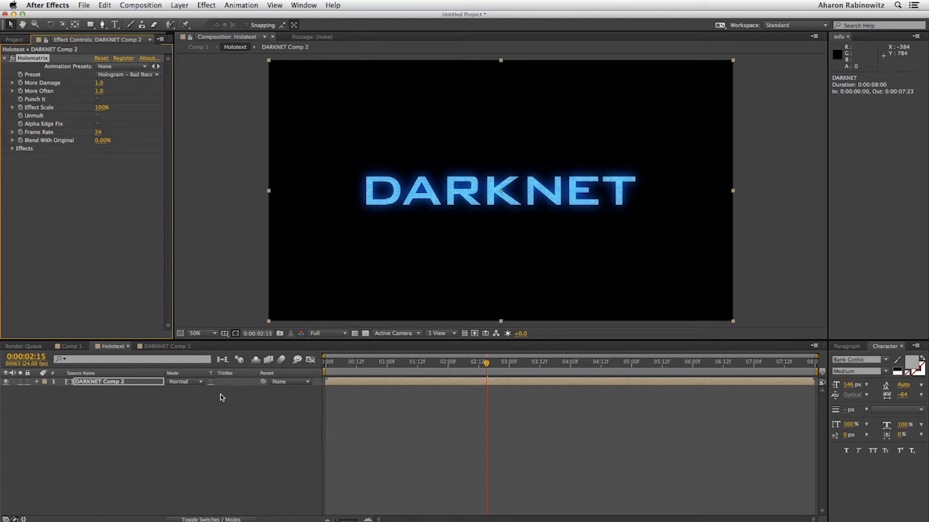
{"action": "key", "text": "KP_0"}
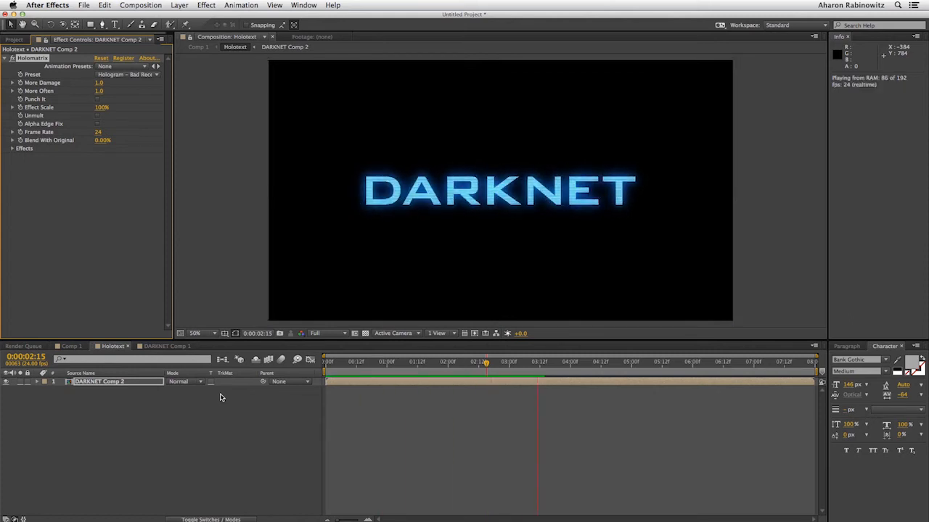
{"action": "key", "text": "space"}
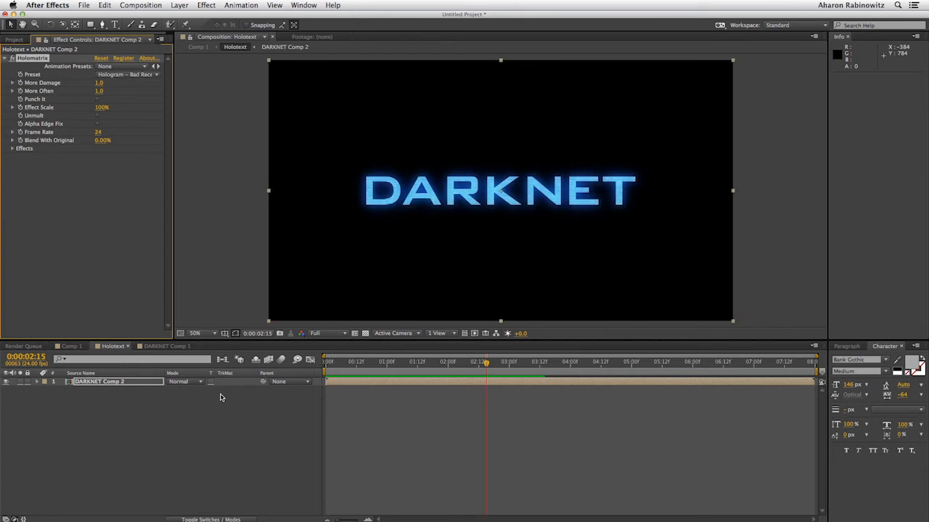
In Holomatrix's Color/Brightness Settings, shift the highlights color to light cyan 92F1FF
{"action": "left_click", "coordinate": [11, 148]}
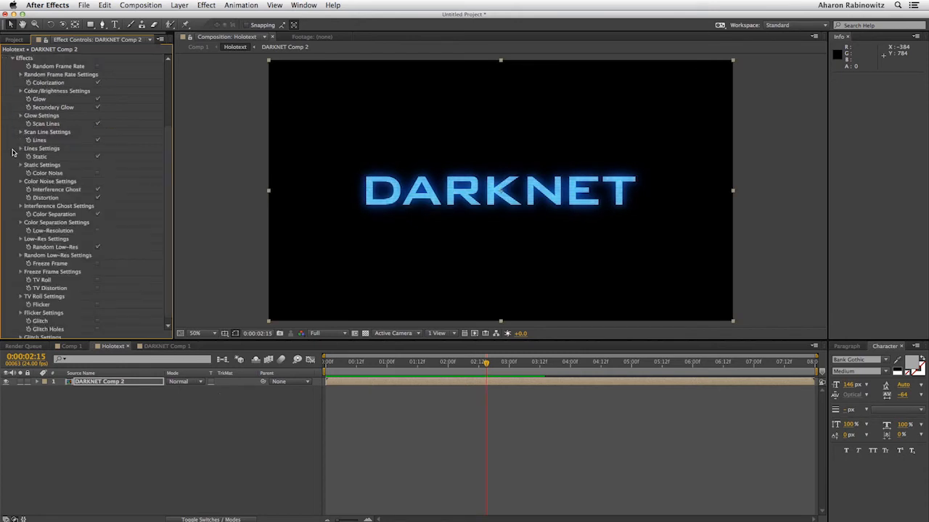
{"action": "left_click", "coordinate": [21, 91]}
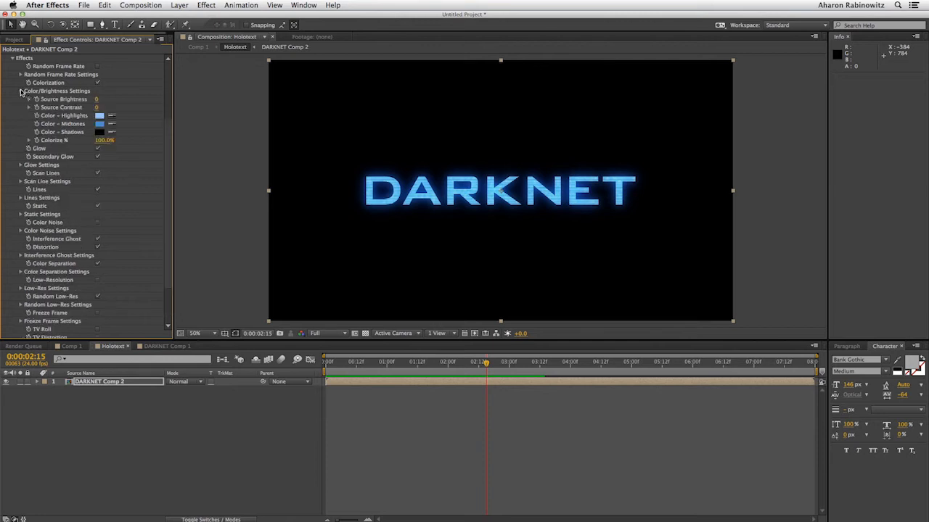
{"action": "left_click", "coordinate": [99, 116]}
{"action": "left_click", "coordinate": [200, 274]}
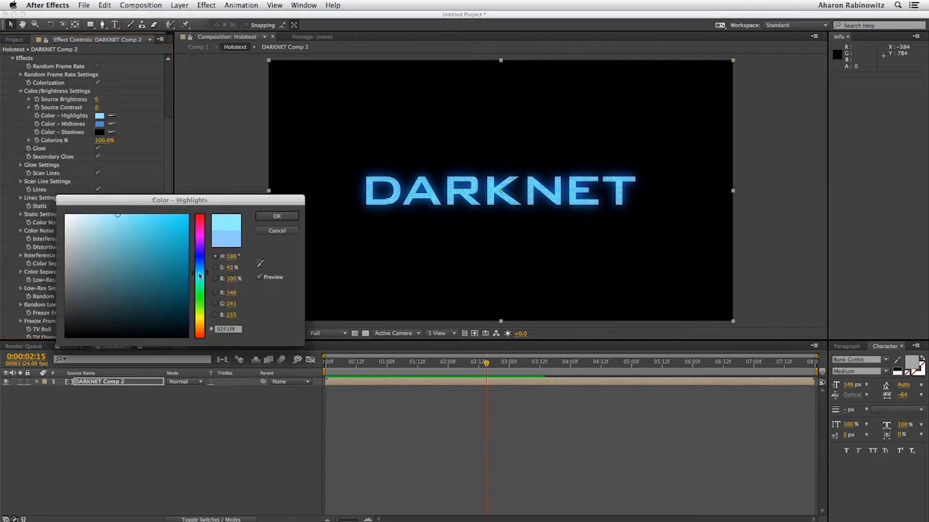
{"action": "left_click", "coordinate": [277, 216]}
Shift Holomatrix's midtones color to cyan-blue 46B3D2, with a hue of 193°
{"action": "left_click", "coordinate": [100, 124]}
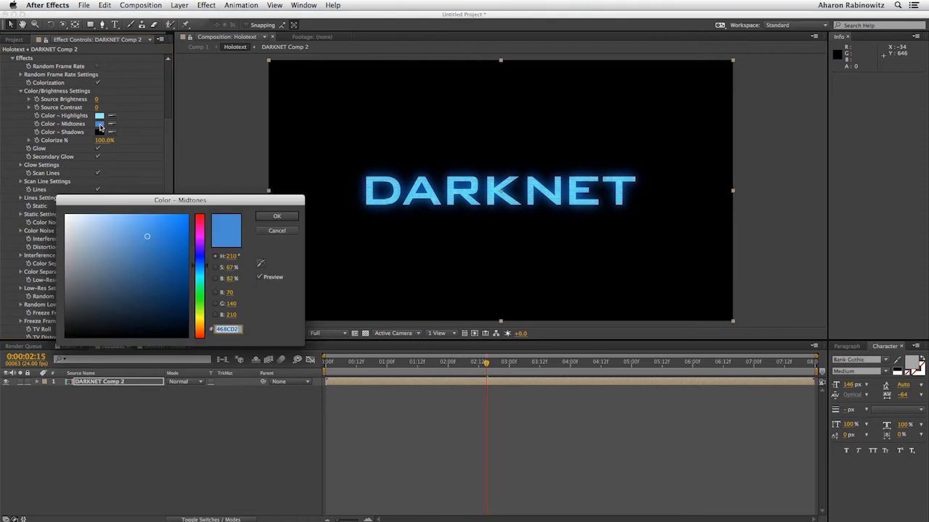
{"action": "left_click_drag", "start_coordinate": [201, 270], "coordinate": [201, 272]}
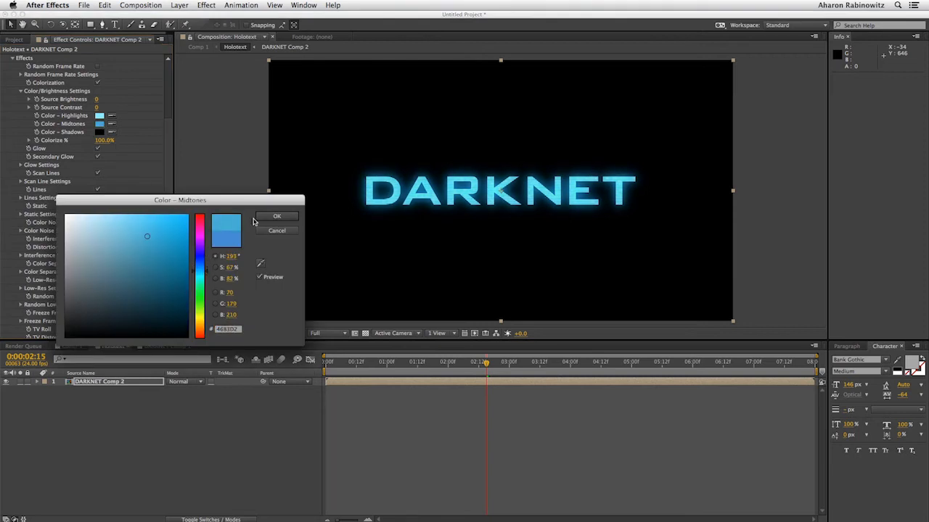
{"action": "left_click", "coordinate": [277, 216]}
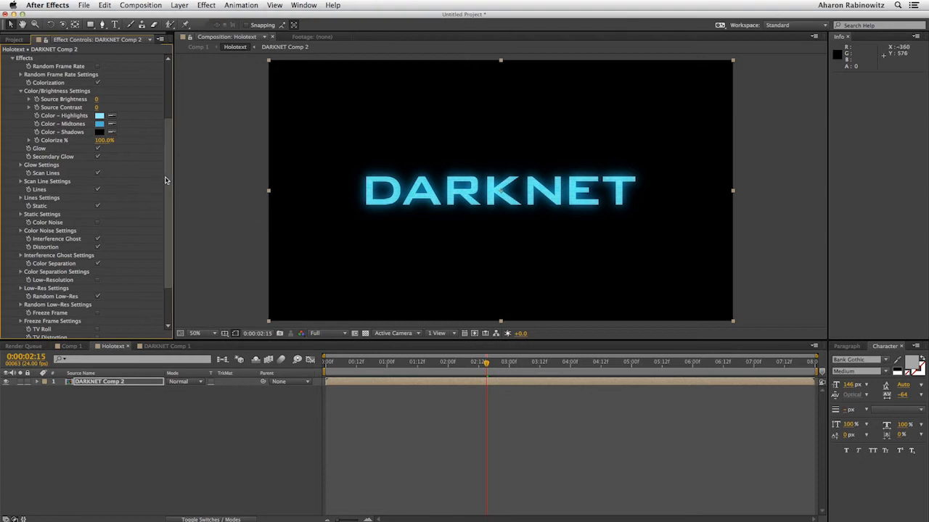
Turn off Holomatrix's Distortion and Random Low-Res, then preview the Holotext animation
{"action": "scroll", "coordinate": [165, 179], "scroll_direction": "down", "scroll_amount": 3}
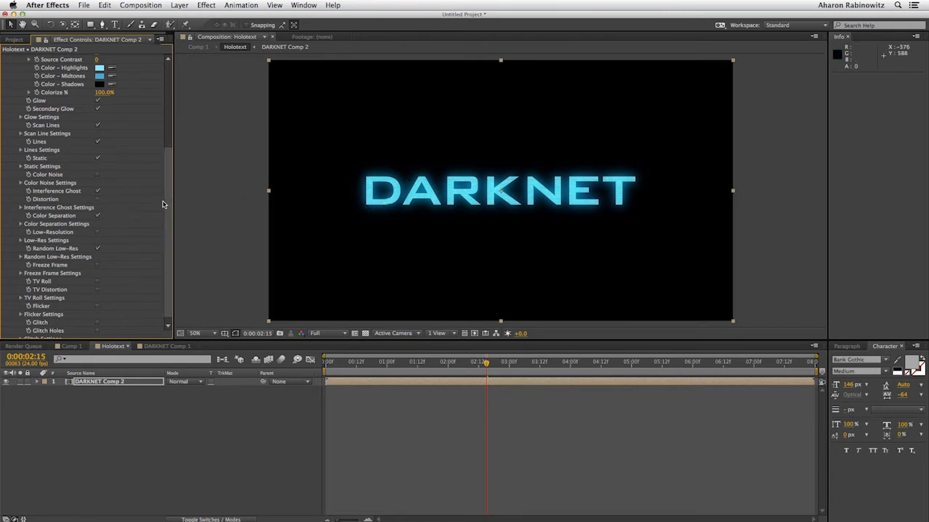
{"action": "scroll", "coordinate": [168, 211], "scroll_direction": "down", "scroll_amount": 1}
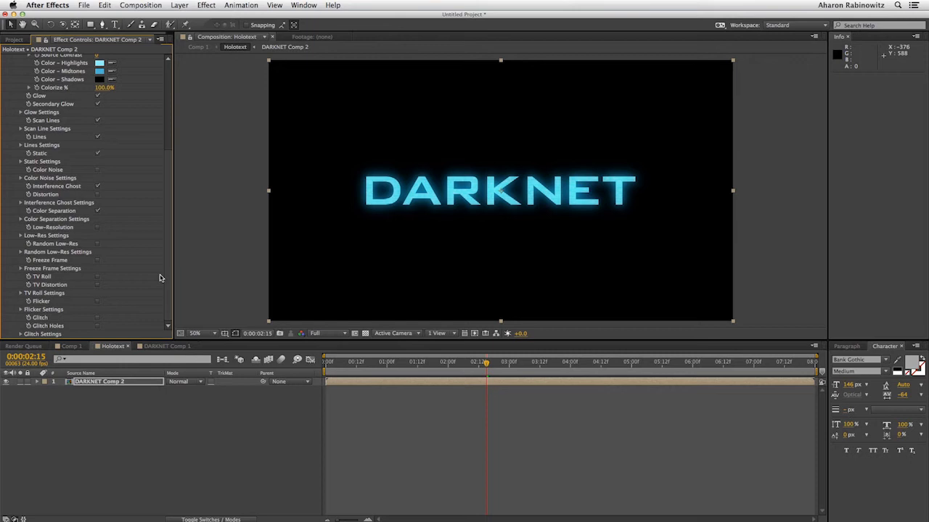
{"action": "key", "text": "space"}
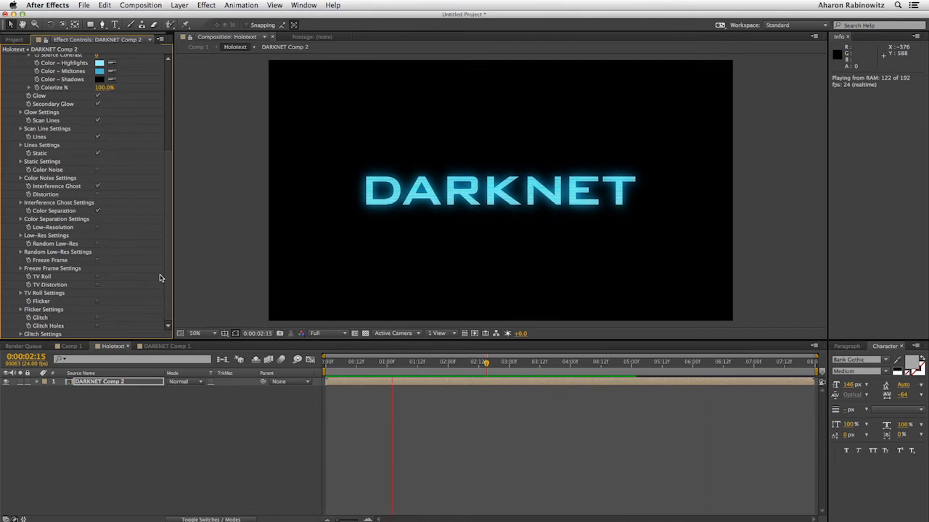
{"action": "key", "text": "space"}
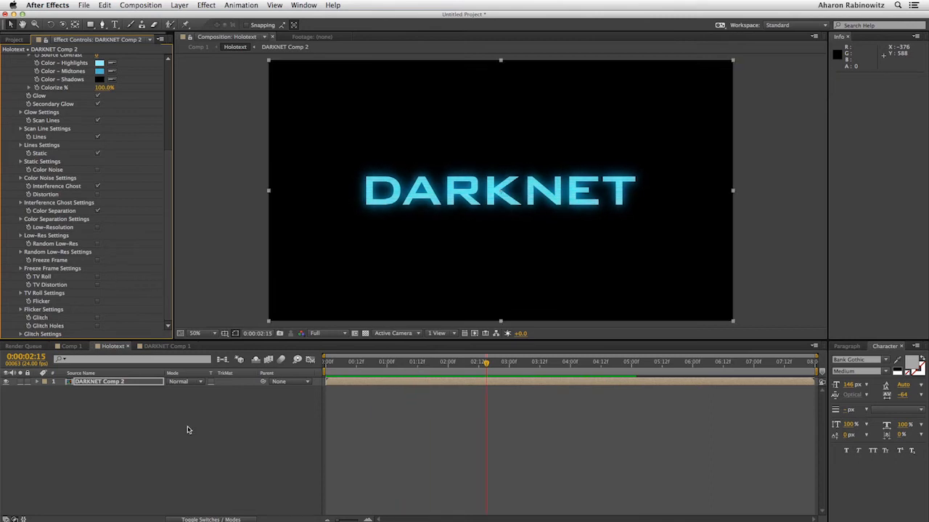
Return to Comp 1 and preview how the hologram title plays inside the machine scene
{"action": "left_click", "coordinate": [70, 346]}
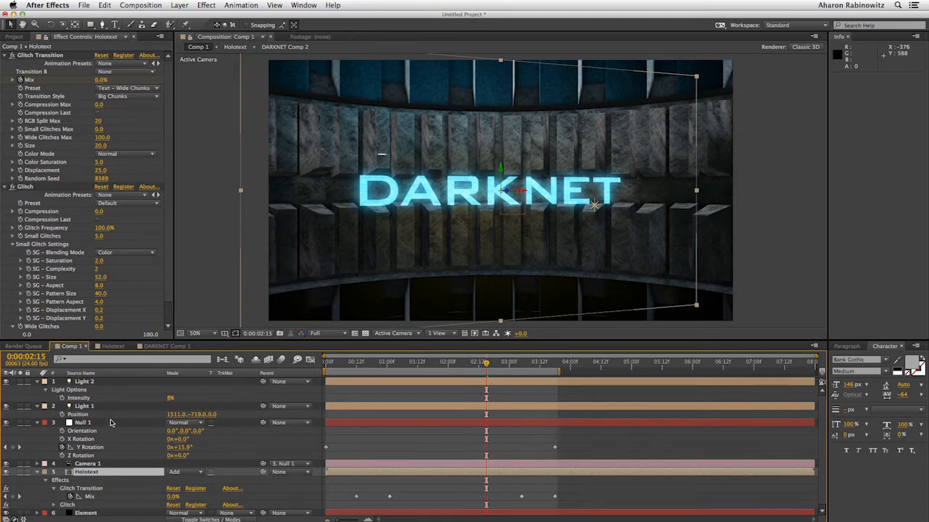
{"action": "key", "text": "space"}
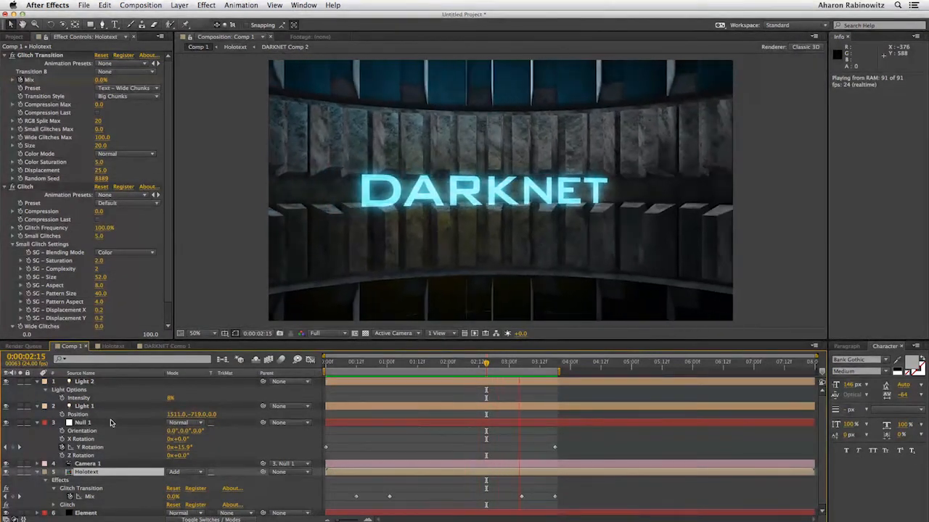
{"action": "key", "text": "space"}
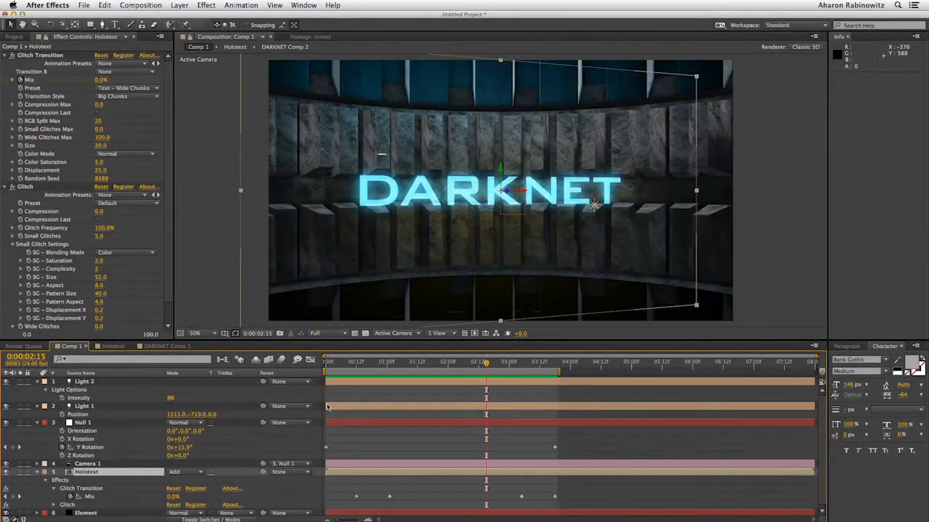
Keyframe Null 1's X Rotation from -4° at 0:00:00:00 to 1° at 0:00:03:18
{"action": "left_click_drag", "start_coordinate": [376, 364], "coordinate": [326, 365]}
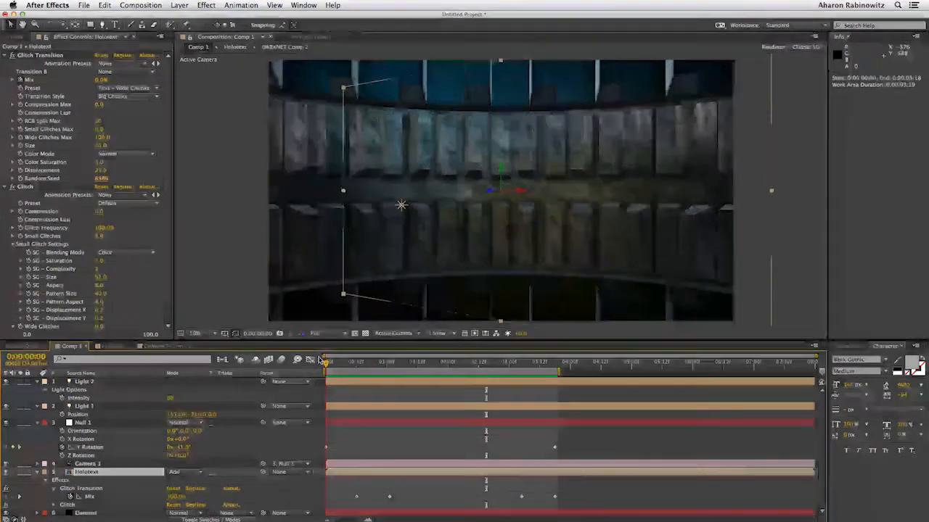
{"action": "left_click", "coordinate": [80, 440]}
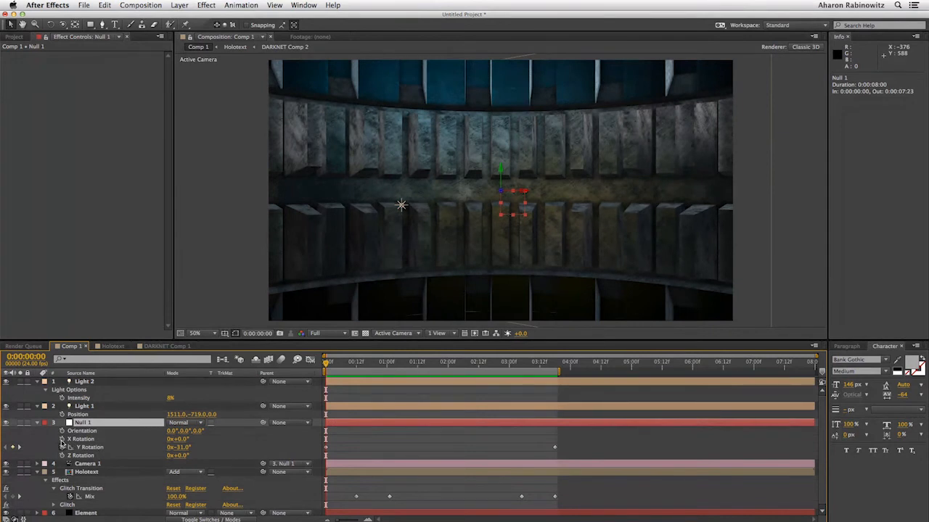
{"action": "left_click", "coordinate": [61, 439]}
{"action": "left_click_drag", "start_coordinate": [182, 440], "coordinate": [180, 440]}
{"action": "left_click_drag", "start_coordinate": [361, 364], "coordinate": [555, 401]}
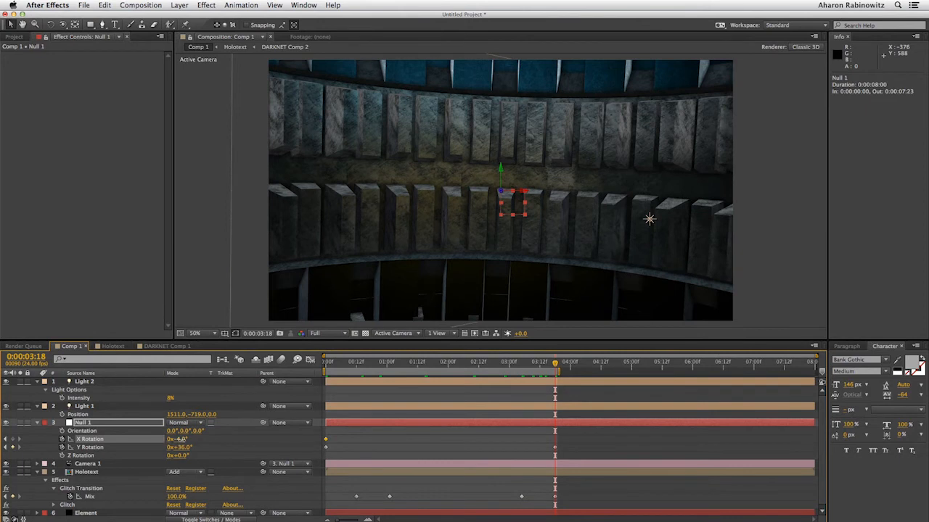
{"action": "left_click_drag", "start_coordinate": [181, 440], "coordinate": [185, 439]}
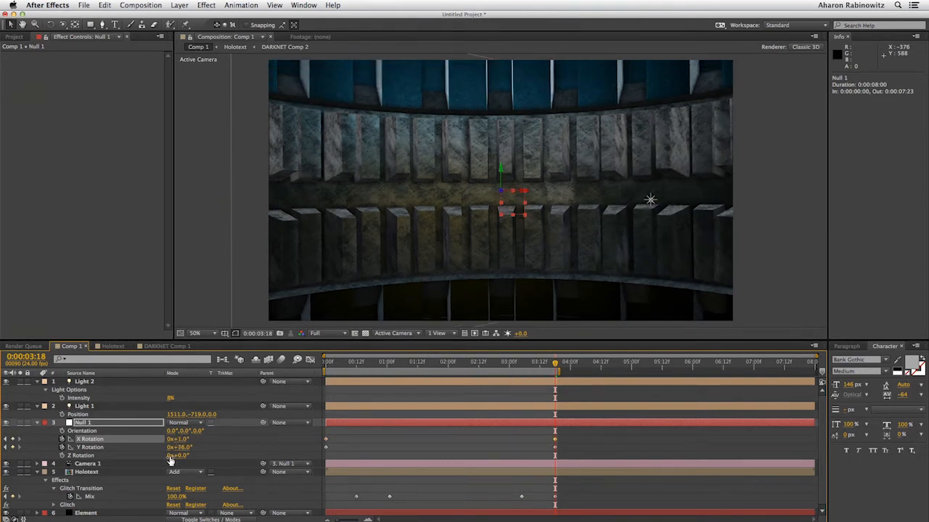
Keyframe Null 1's Z Rotation from 4° at 0:00:00:00 to -5° at 0:00:03:18 and preview the camera move
{"action": "left_click", "coordinate": [62, 456]}
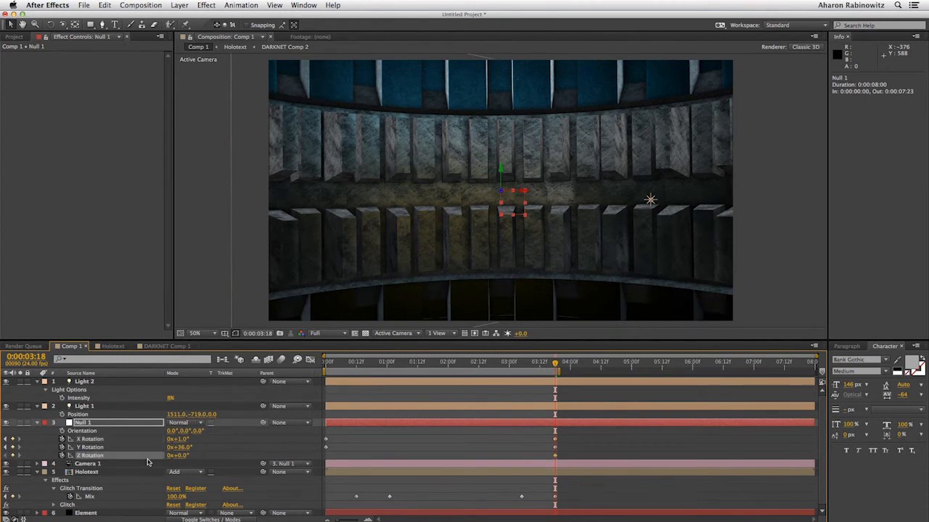
{"action": "left_click_drag", "start_coordinate": [177, 455], "coordinate": [178, 461]}
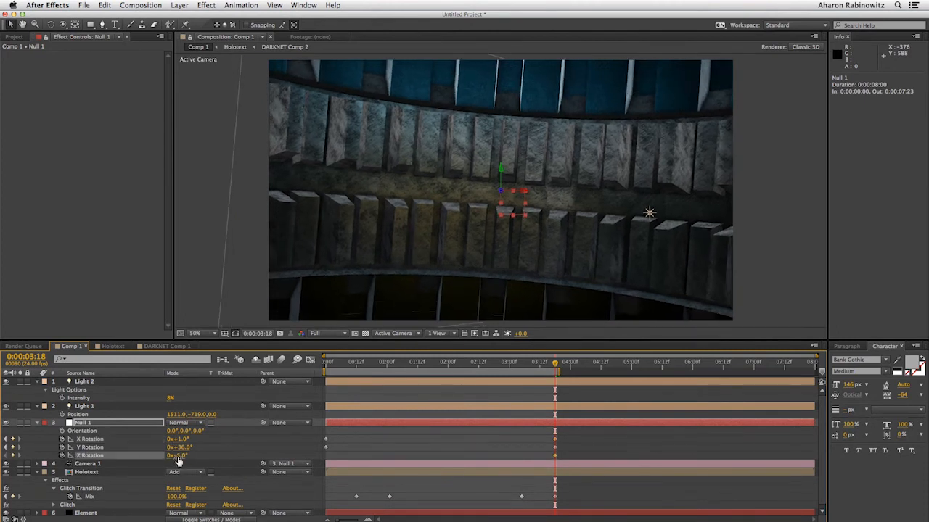
{"action": "left_click_drag", "start_coordinate": [349, 363], "coordinate": [270, 368]}
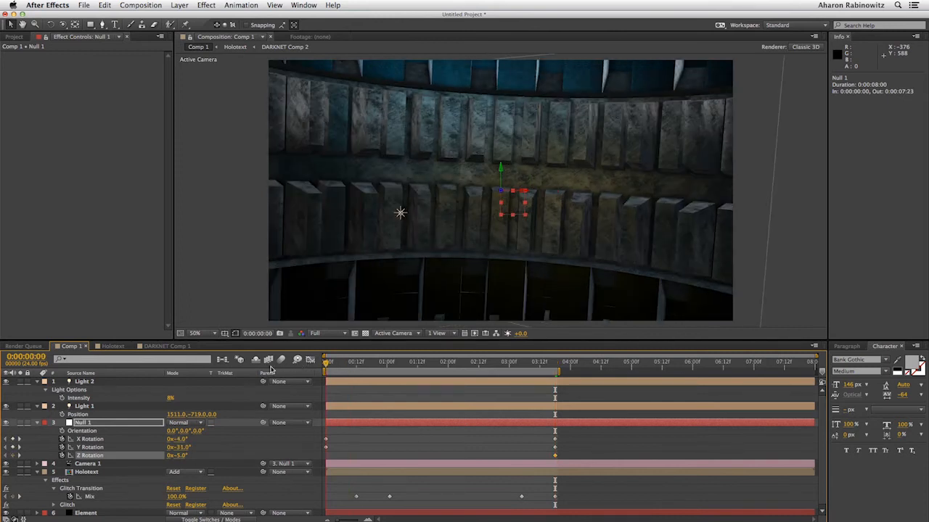
{"action": "left_click_drag", "start_coordinate": [181, 455], "coordinate": [191, 459]}
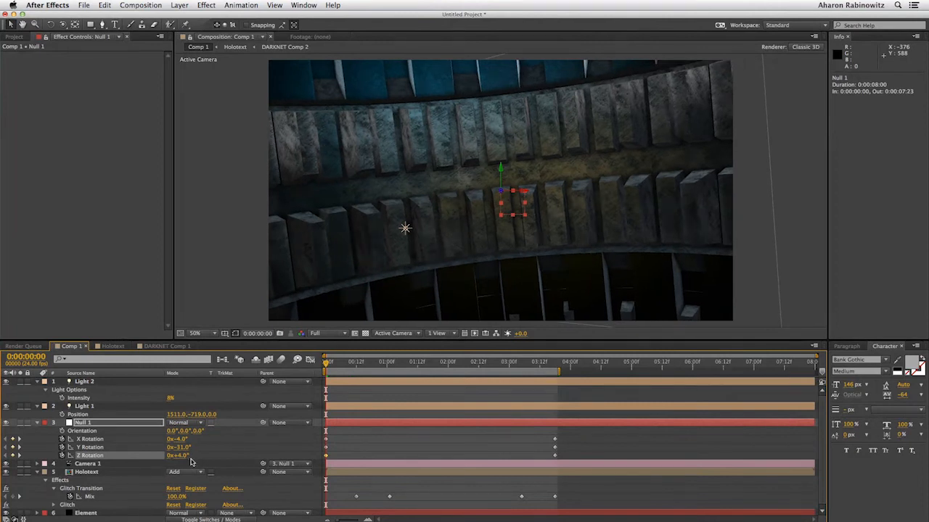
{"action": "key", "text": "space"}
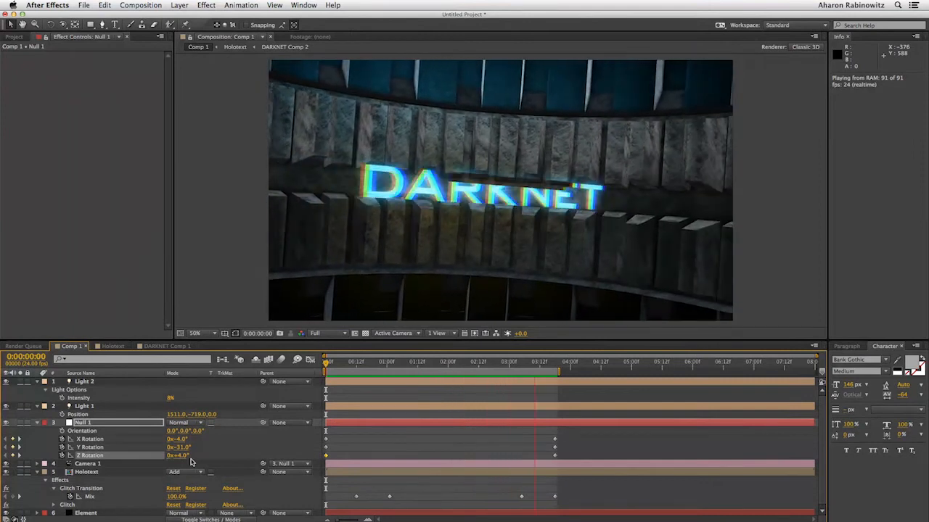
{"action": "key", "text": "space"}
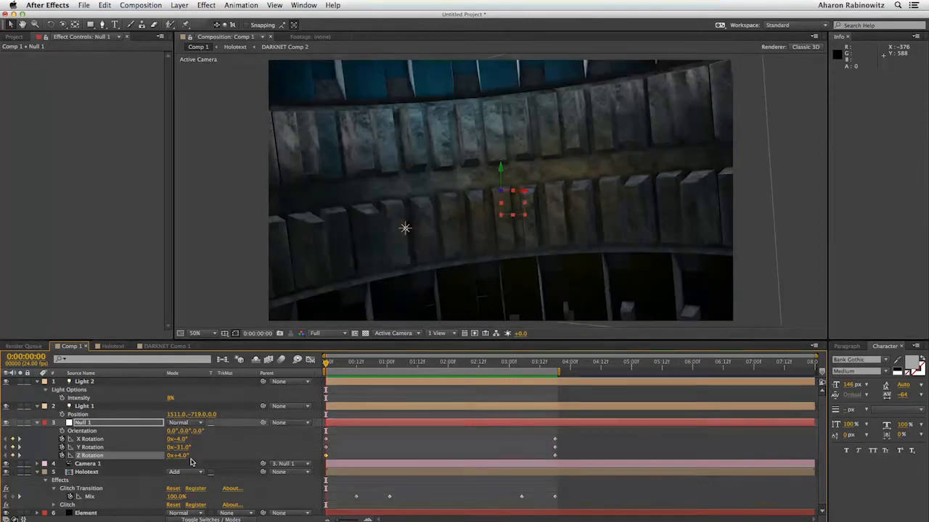
Add an adjustment layer to Comp 1, apply Red Giant's Mojo effect to it, and preview the graded animation
{"action": "left_click", "coordinate": [401, 363]}
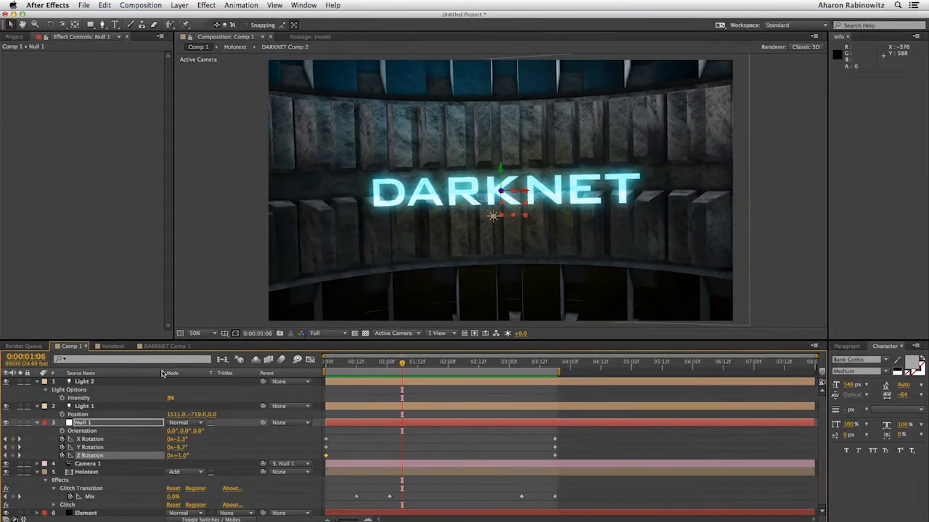
{"action": "left_click", "coordinate": [187, 5]}
{"action": "mouse_move", "coordinate": [187, 16]}
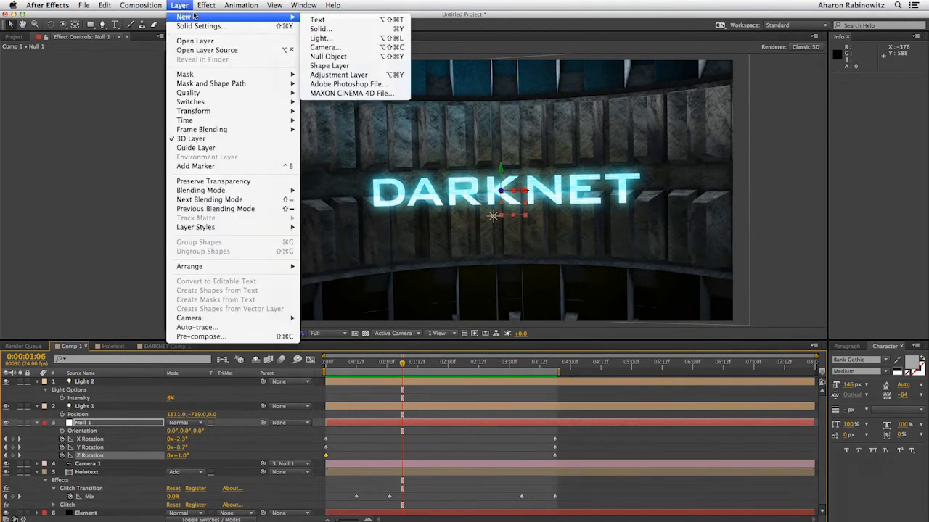
{"action": "left_click", "coordinate": [335, 75]}
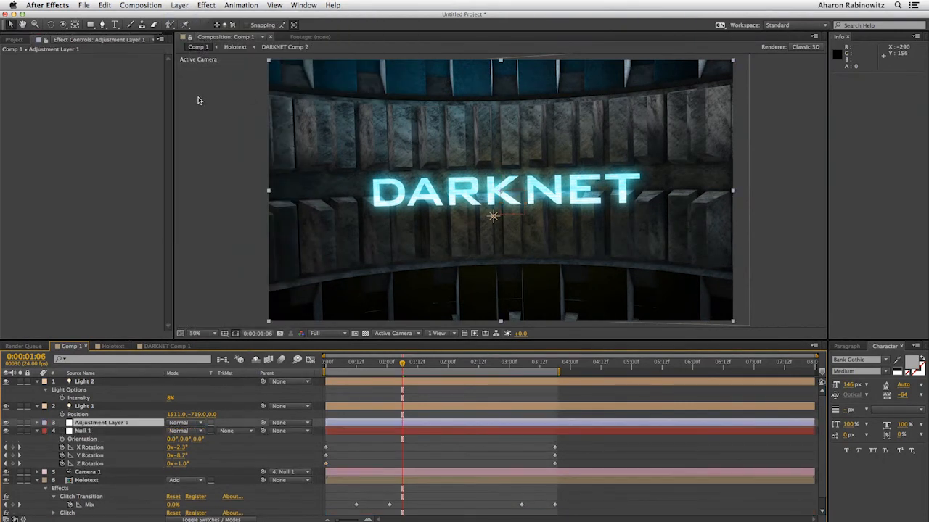
{"action": "left_click", "coordinate": [204, 5]}
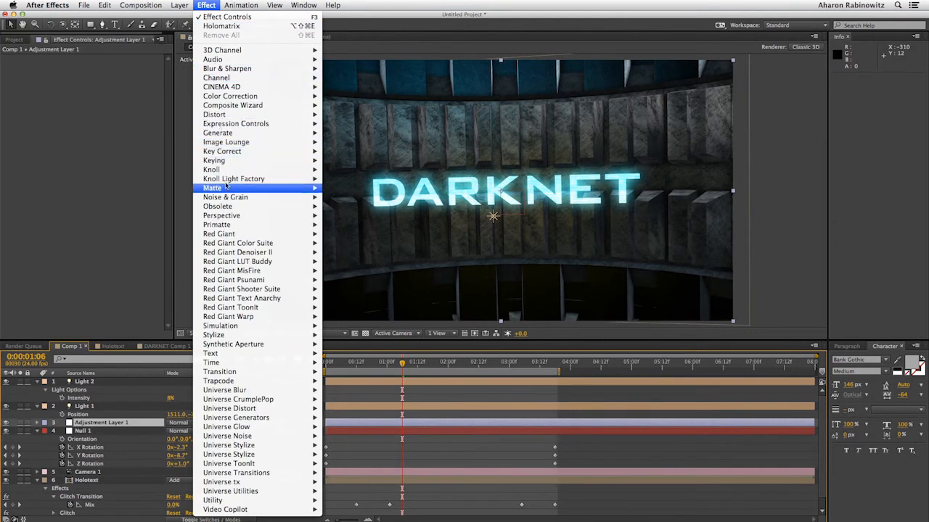
{"action": "mouse_move", "coordinate": [228, 246]}
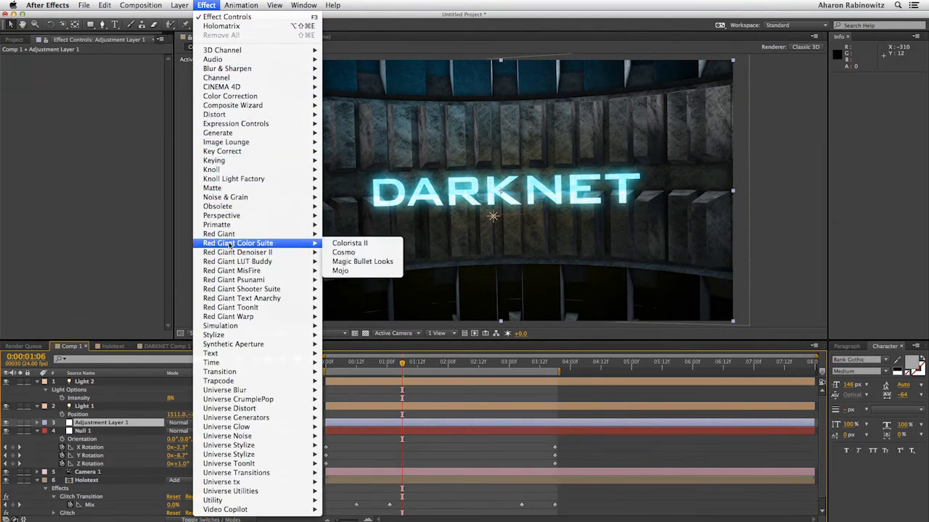
{"action": "left_click", "coordinate": [338, 272]}
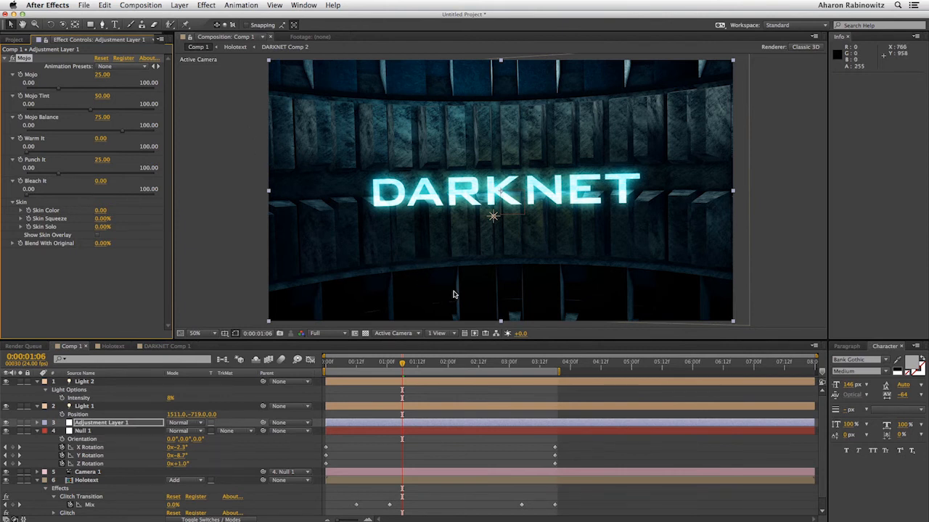
{"action": "key", "text": "space"}
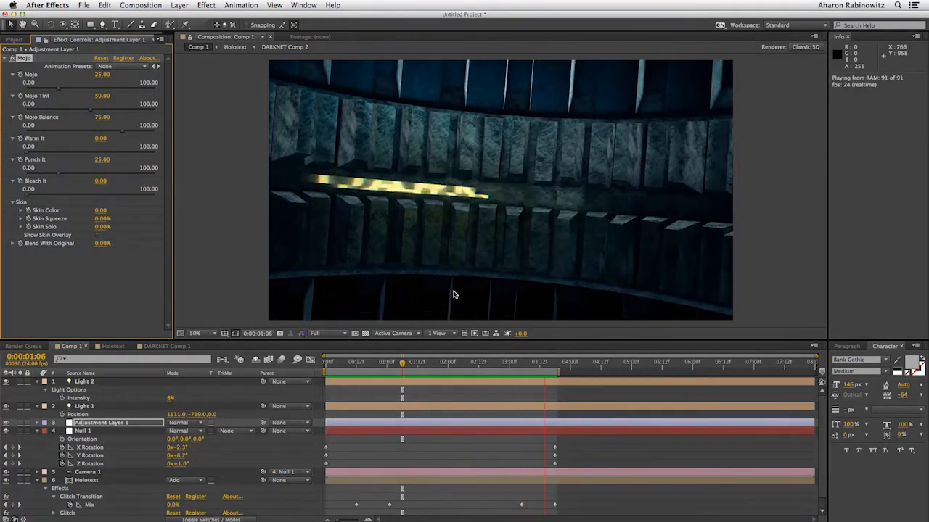
{"action": "key", "text": "space"}
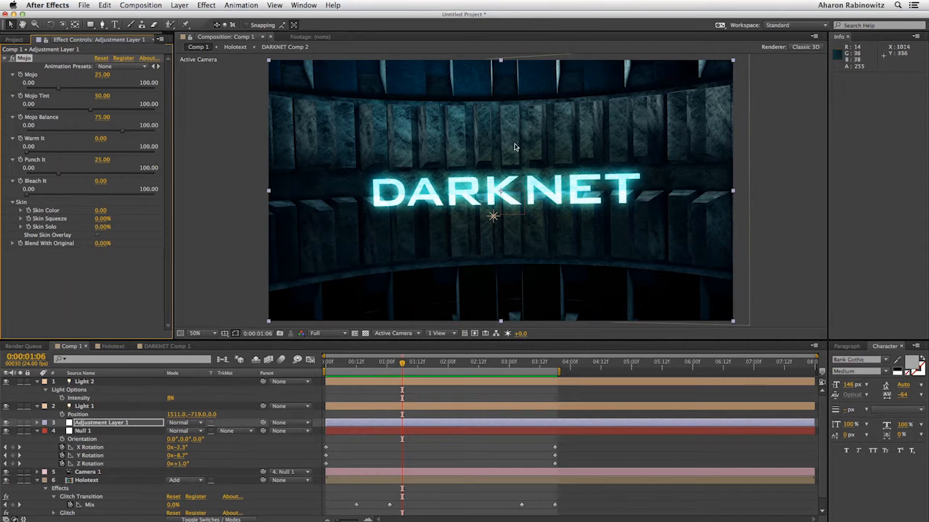
Add a second adjustment layer, apply Magic Bullet Looks to it, and open its look for editing
{"action": "left_click", "coordinate": [179, 5]}
{"action": "mouse_move", "coordinate": [185, 17]}
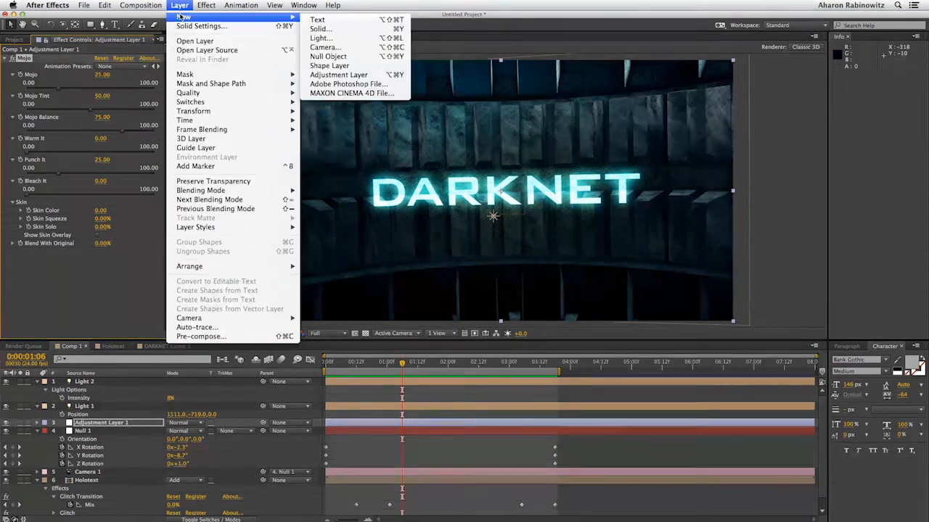
{"action": "left_click", "coordinate": [328, 75]}
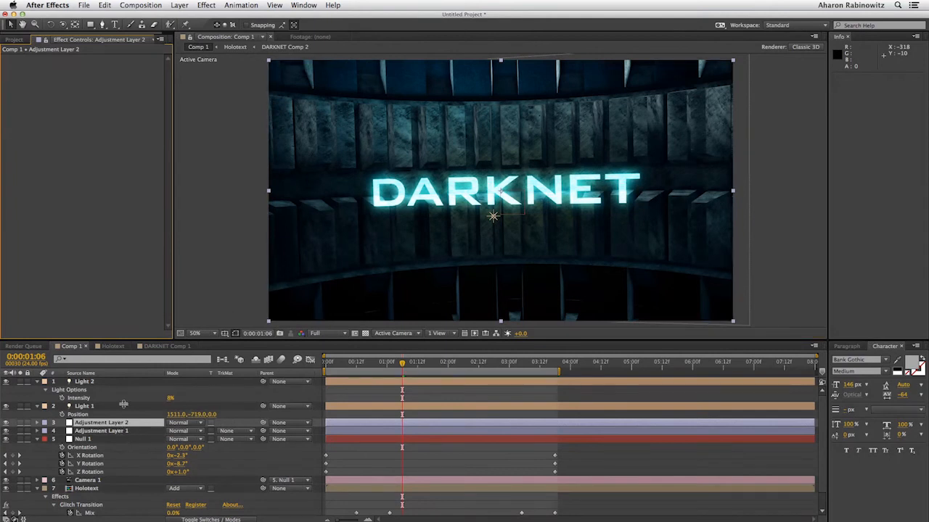
{"action": "left_click", "coordinate": [206, 6]}
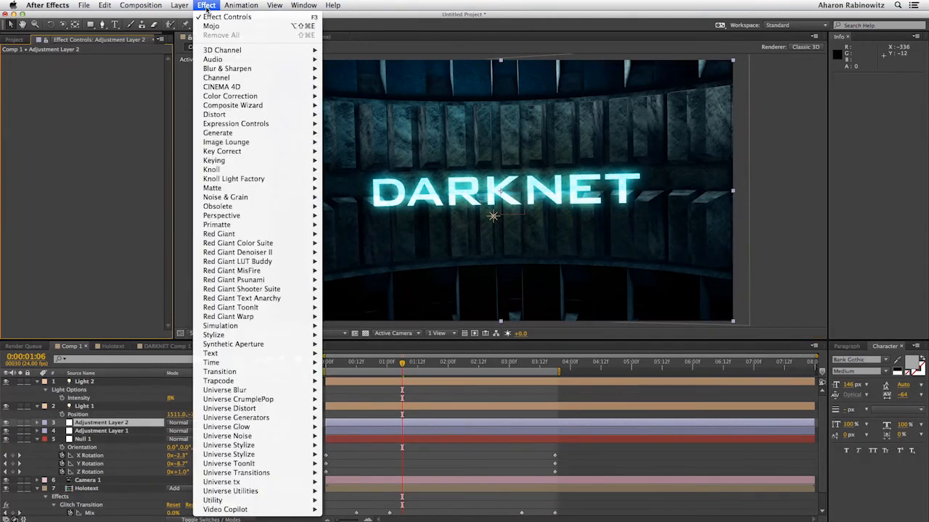
{"action": "mouse_move", "coordinate": [246, 245]}
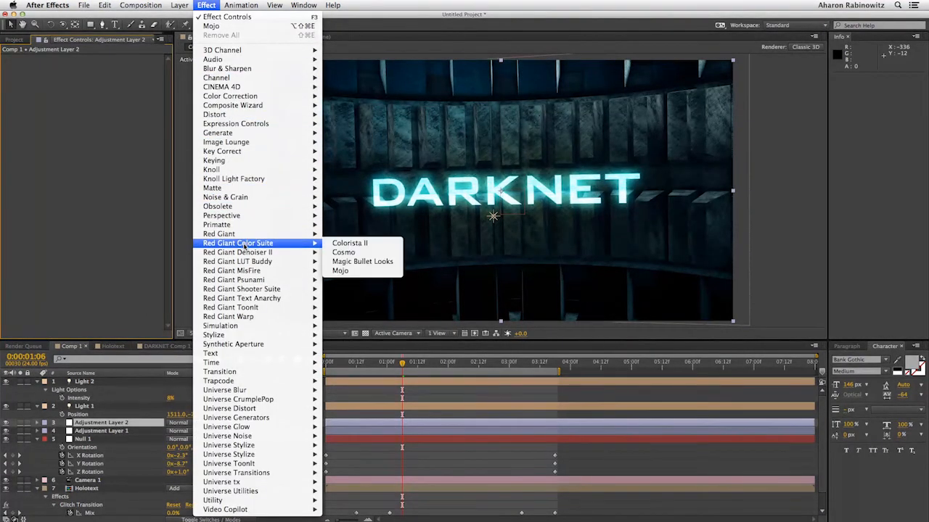
{"action": "left_click", "coordinate": [341, 265]}
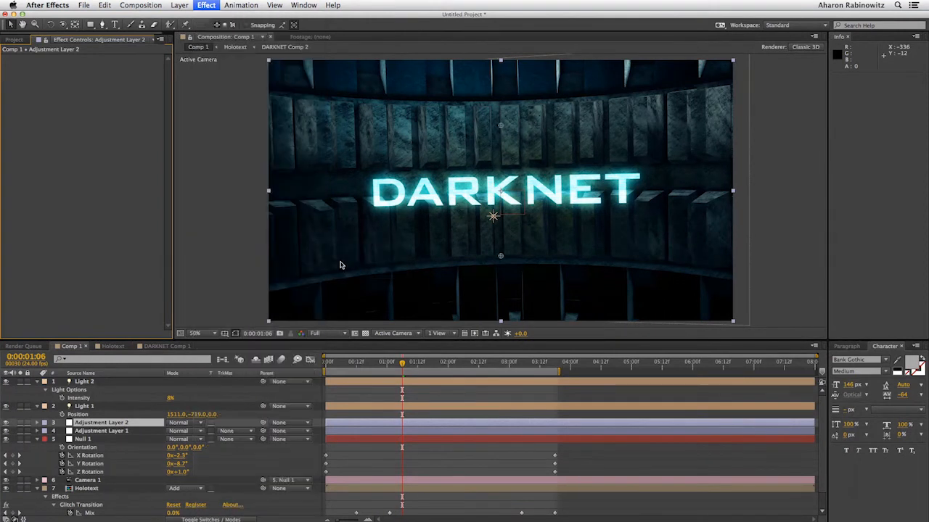
{"action": "left_click", "coordinate": [33, 95]}
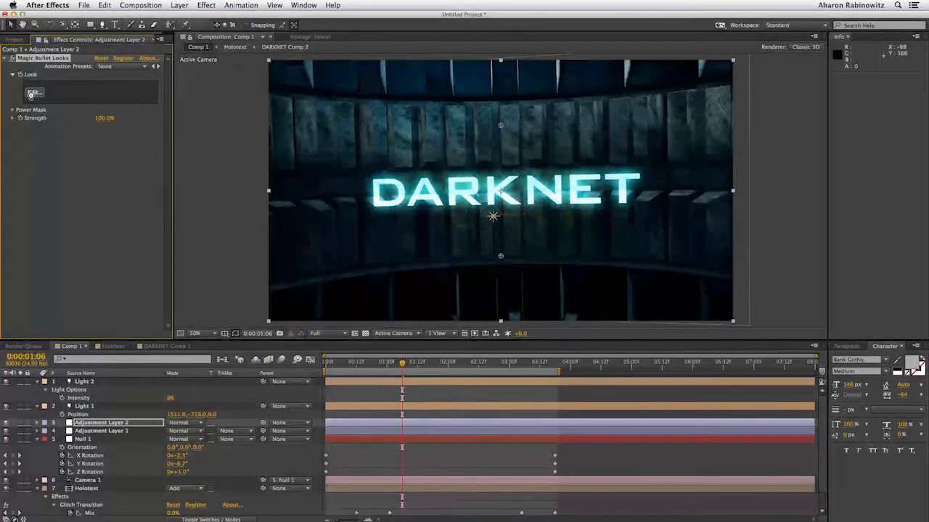
Add Chromatic Aberration to the look's Lens stage, set Red/Cyan to 1, and adjust Blue/Yellow
{"action": "mouse_move", "coordinate": [921, 454]}
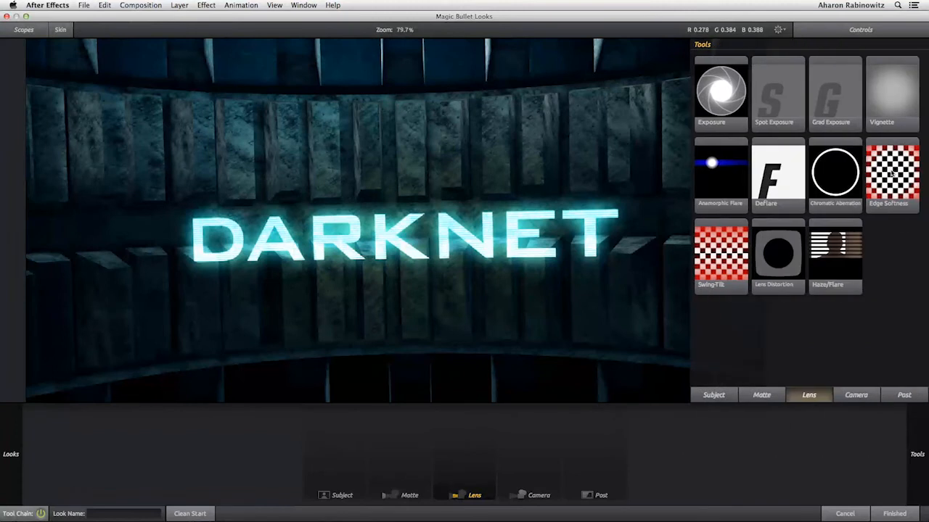
{"action": "left_click_drag", "start_coordinate": [849, 172], "coordinate": [469, 190]}
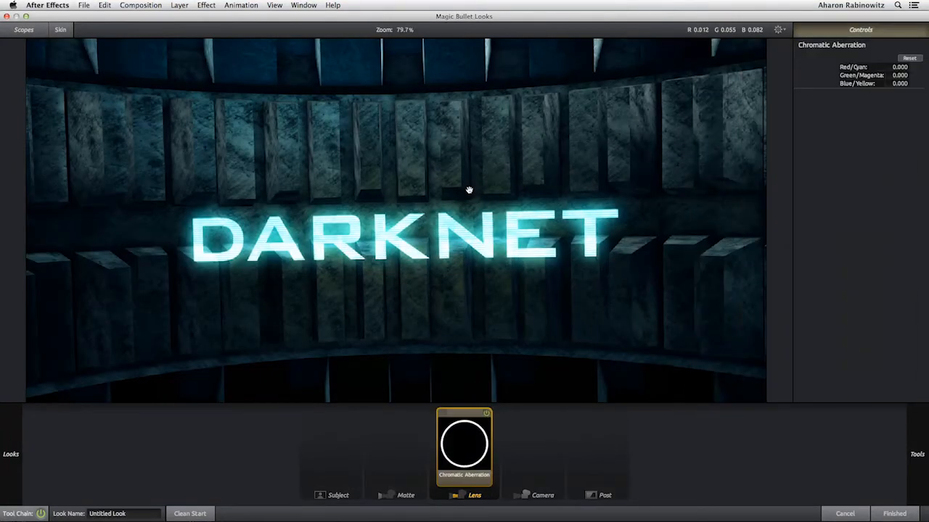
{"action": "left_click", "coordinate": [900, 67]}
{"action": "type", "text": "1"}
{"action": "key", "text": "Return"}
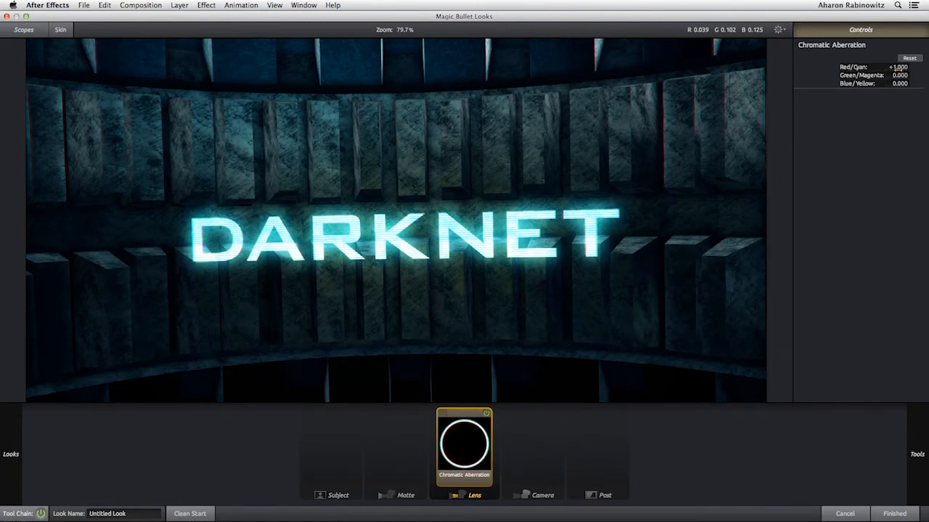
{"action": "left_click", "coordinate": [899, 84]}
{"action": "key", "text": "Return"}
Add Edge Softness to the look's Lens stage with a radius of about 1.364 and a Blur Size of 1%
{"action": "mouse_move", "coordinate": [926, 307]}
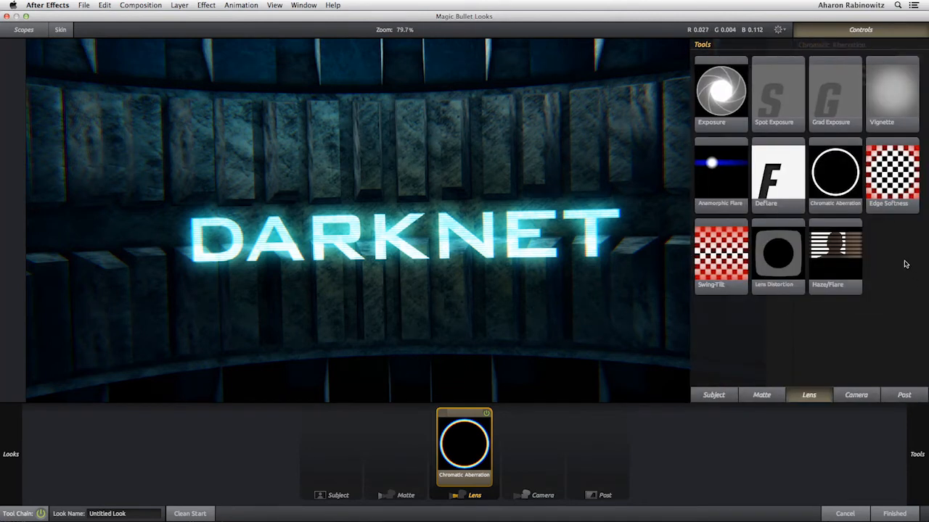
{"action": "left_click_drag", "start_coordinate": [892, 194], "coordinate": [534, 212]}
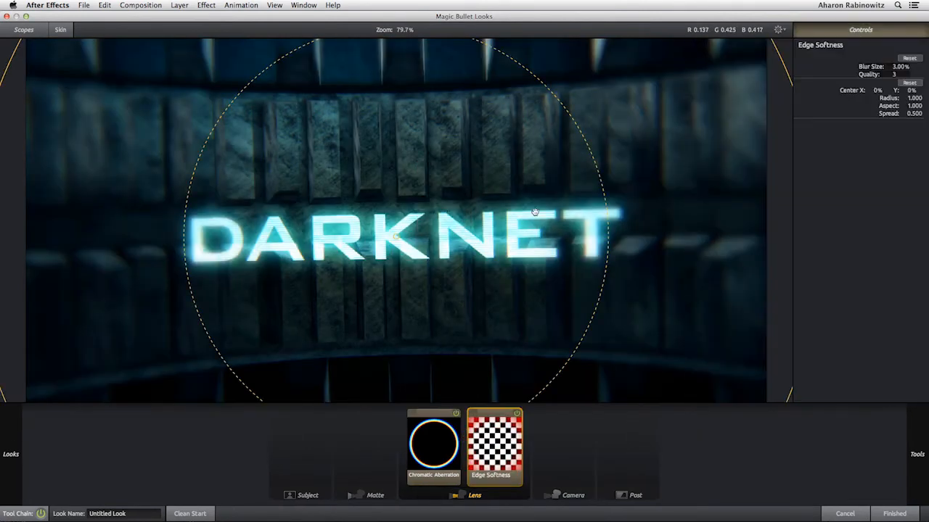
{"action": "left_click_drag", "start_coordinate": [779, 56], "coordinate": [826, 39]}
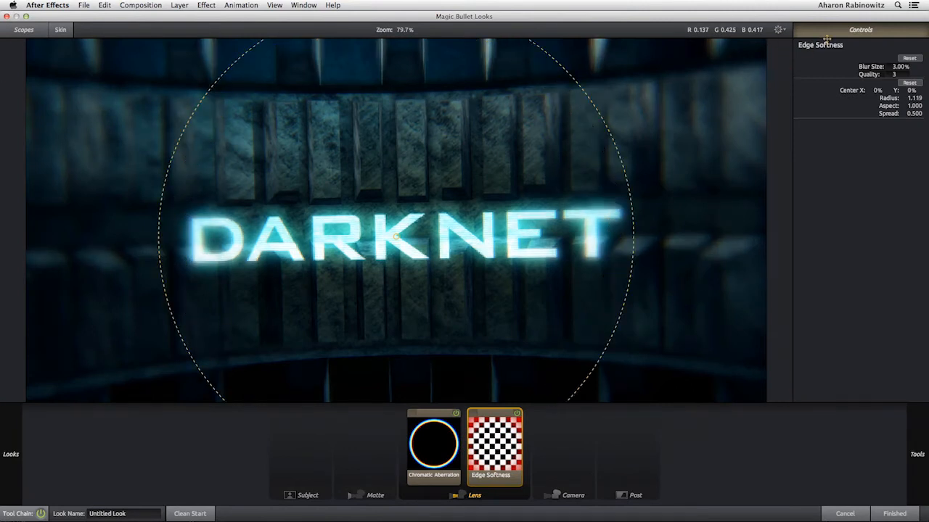
{"action": "scroll", "coordinate": [512, 205], "scroll_direction": "down", "scroll_amount": 10}
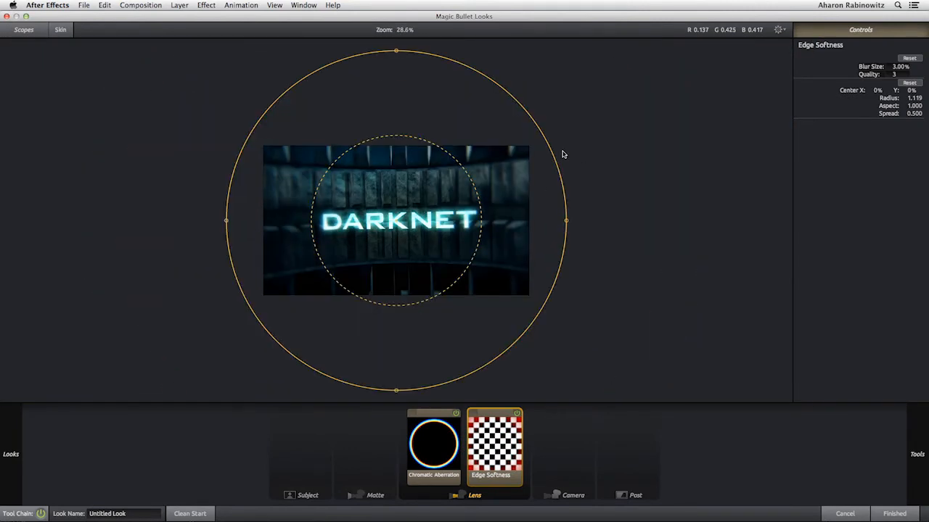
{"action": "left_click_drag", "start_coordinate": [556, 156], "coordinate": [589, 144]}
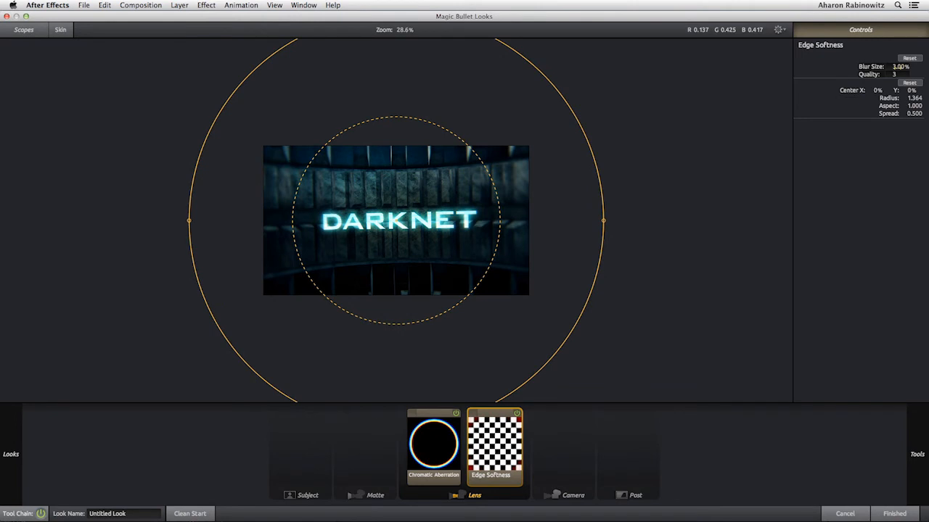
{"action": "left_click", "coordinate": [895, 66]}
{"action": "type", "text": "1"}
{"action": "key", "text": "Return"}
{"action": "scroll", "coordinate": [492, 242], "scroll_direction": "up", "scroll_amount": 3}
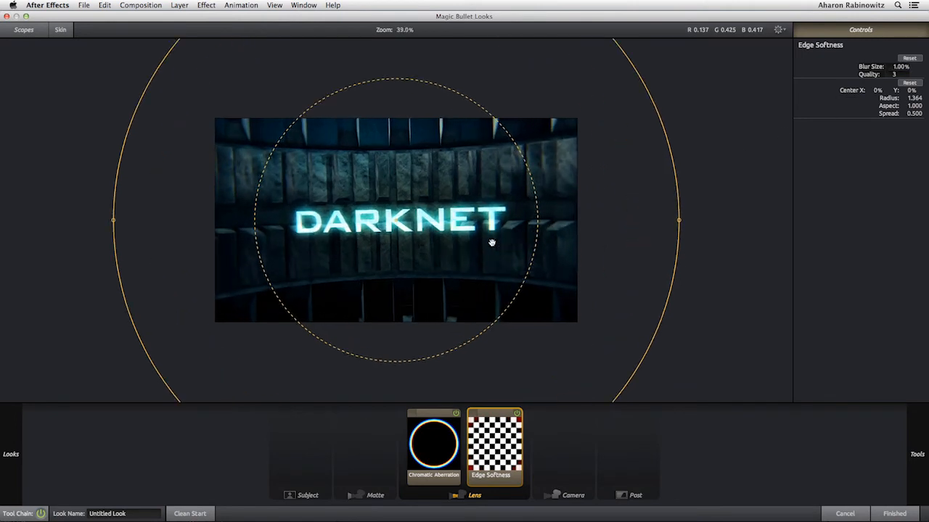
{"action": "scroll", "coordinate": [492, 243], "scroll_direction": "up", "scroll_amount": 2}
Add Lens Distortion with about -5.6% Distortion and 30.1% Flatten, and apply the finished look to the layer
{"action": "mouse_move", "coordinate": [926, 299]}
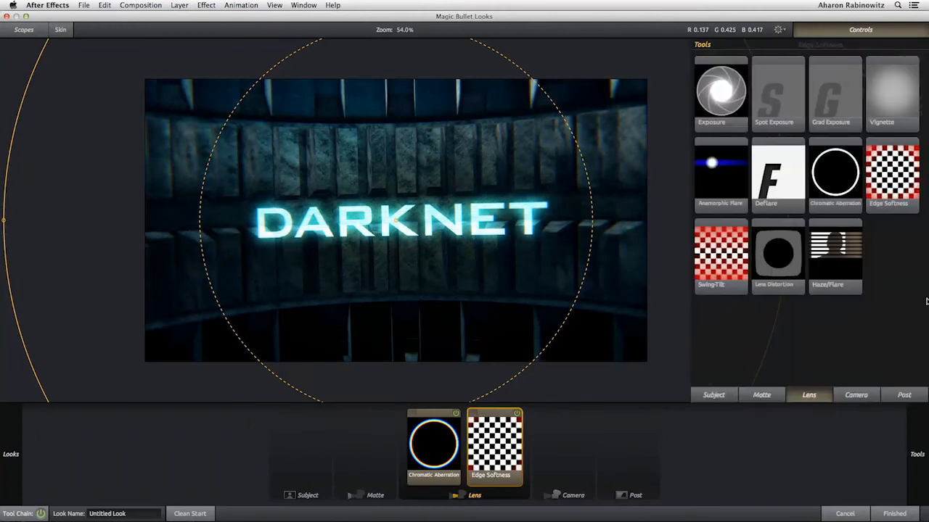
{"action": "left_click_drag", "start_coordinate": [780, 257], "coordinate": [461, 205]}
{"action": "left_click_drag", "start_coordinate": [520, 212], "coordinate": [531, 213]}
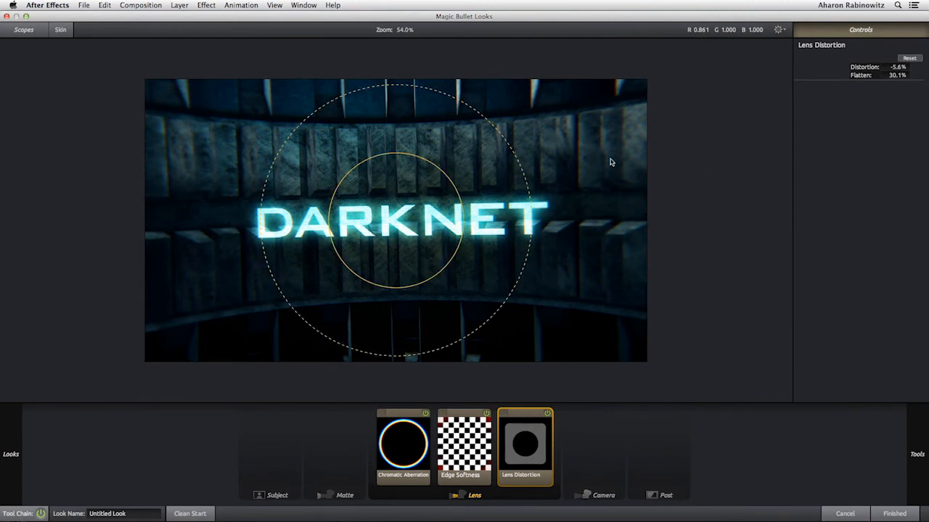
{"action": "left_click", "coordinate": [894, 514]}
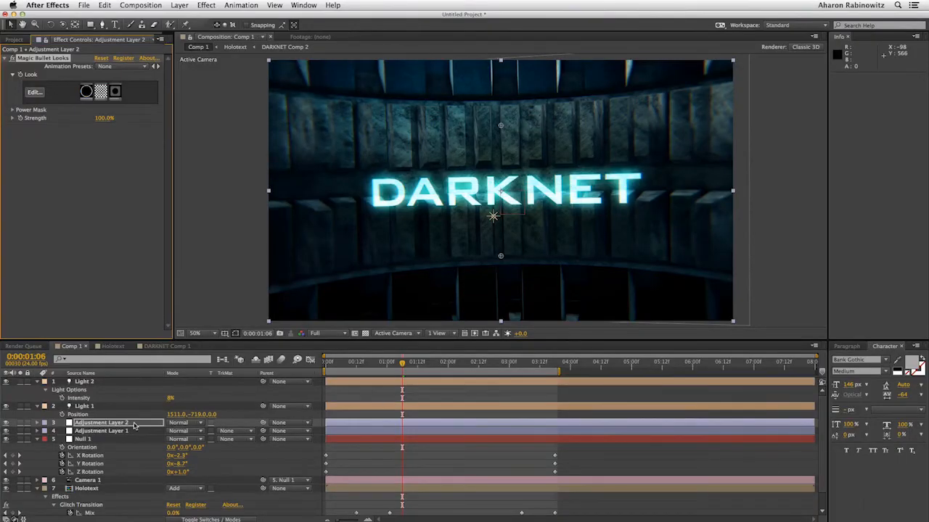
Apply the Universe Chromatic Glow effect to the Element layer
{"action": "scroll", "coordinate": [113, 479], "scroll_direction": "down", "scroll_amount": 2}
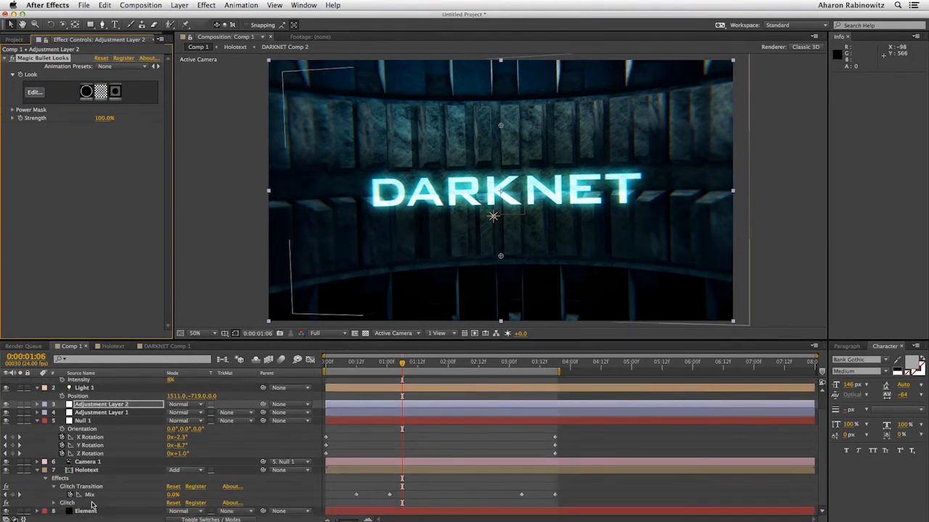
{"action": "left_click", "coordinate": [90, 510]}
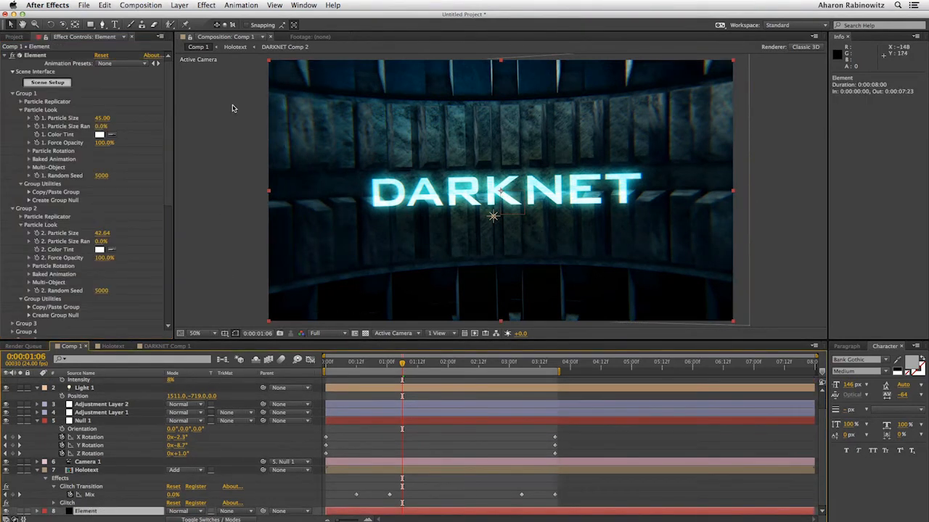
{"action": "left_click", "coordinate": [213, 6]}
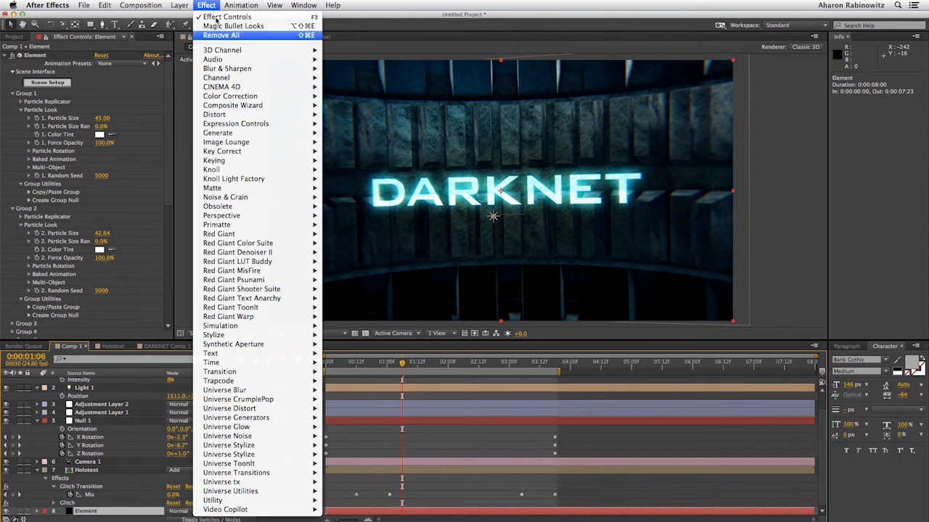
{"action": "mouse_move", "coordinate": [276, 433]}
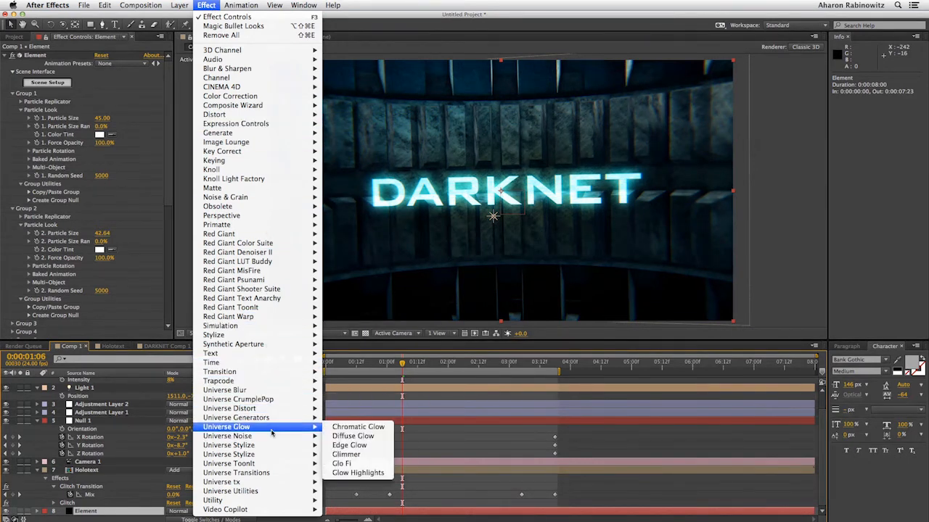
{"action": "left_click", "coordinate": [358, 427]}
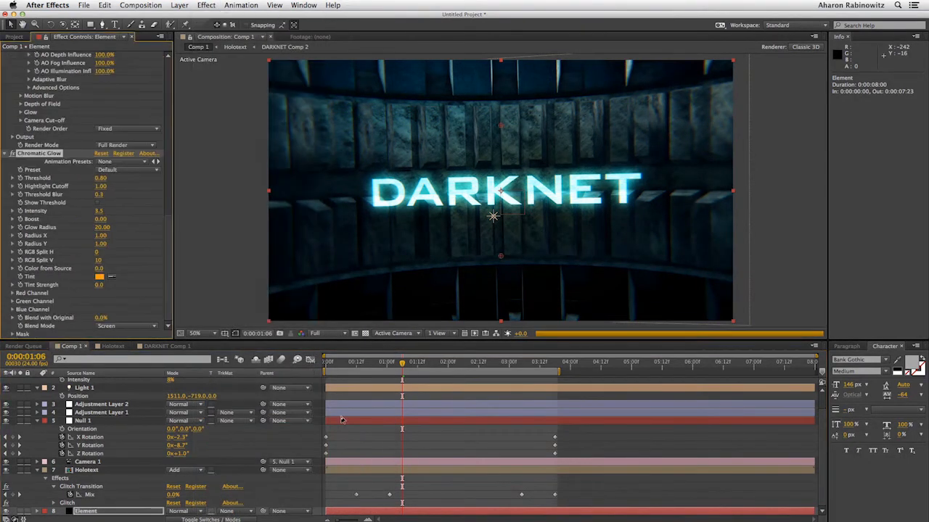
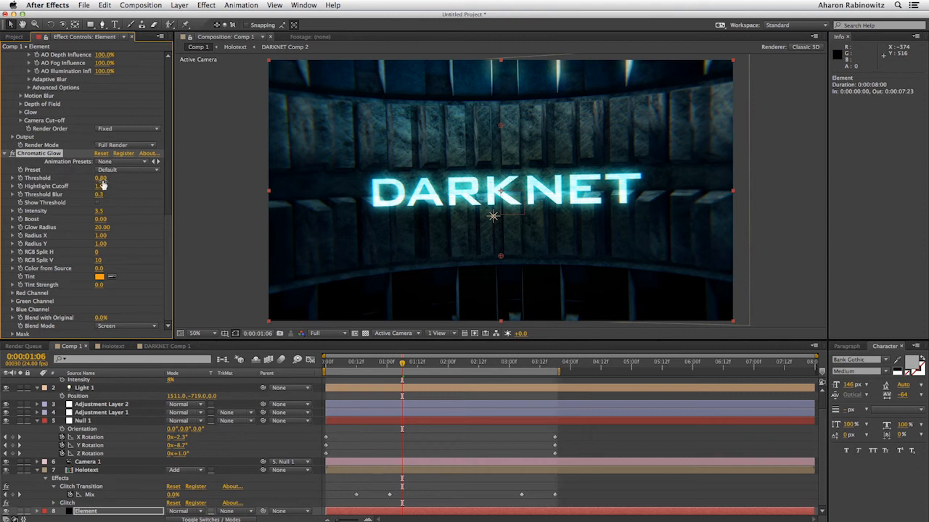
Set Chromatic Glow's Threshold to 0.66, Threshold Blur to 2.5 and Intensity to 2.7
{"action": "left_click_drag", "start_coordinate": [97, 177], "coordinate": [92, 178]}
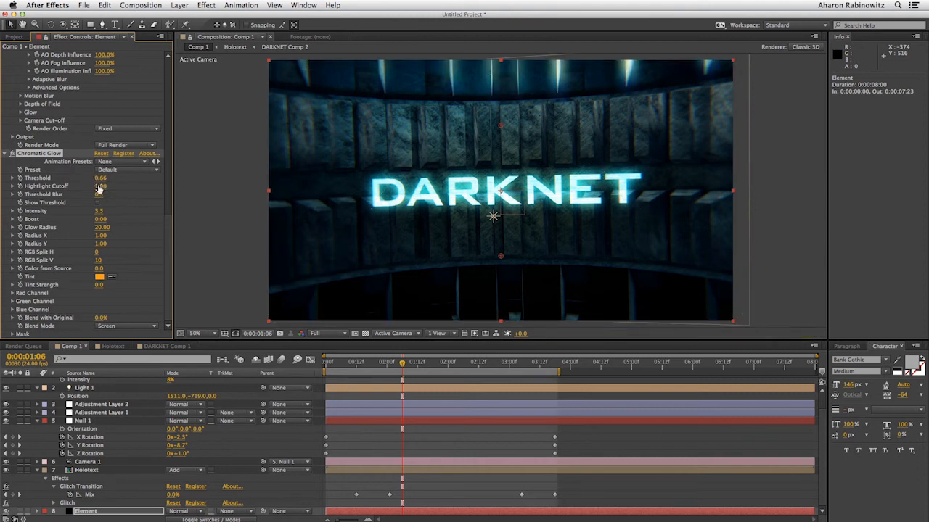
{"action": "left_click_drag", "start_coordinate": [100, 194], "coordinate": [113, 210]}
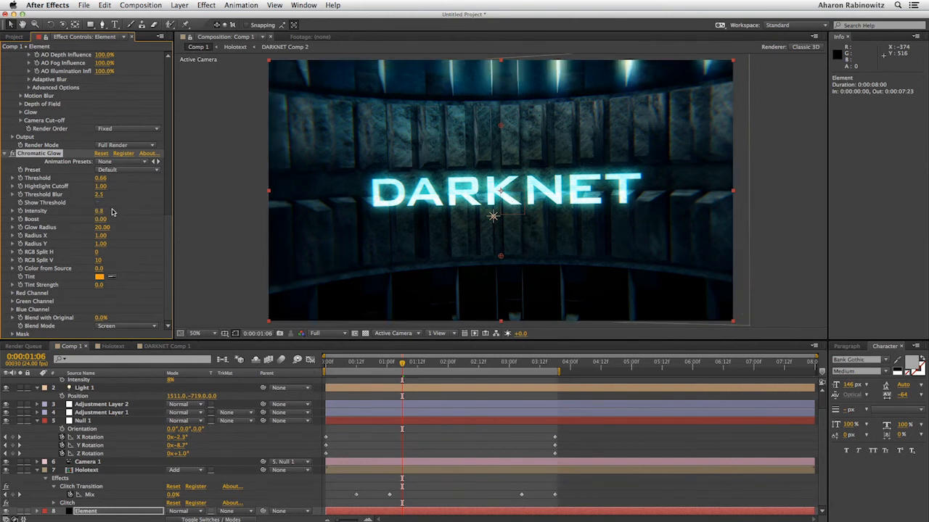
{"action": "key", "text": "super+z"}
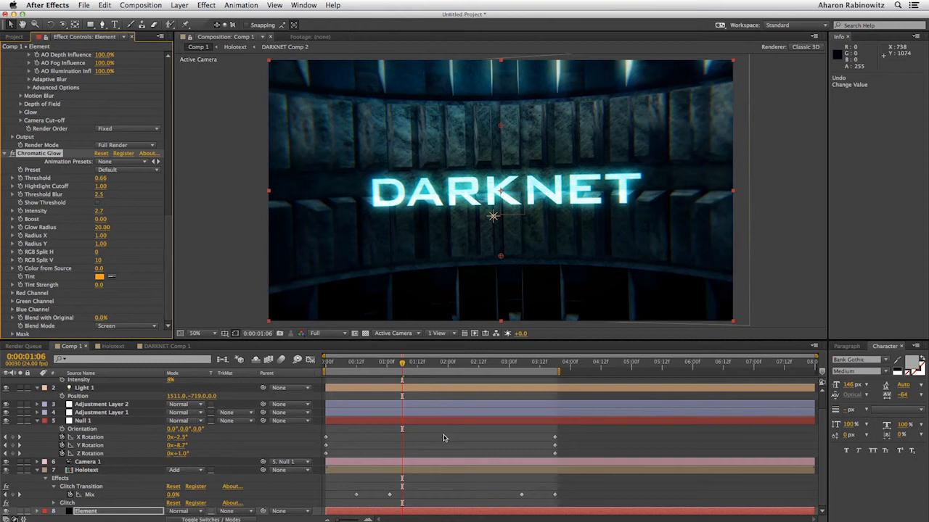
Play back the composition to check the Chromatic Glow on the DARKNET title
{"action": "key", "text": "space"}
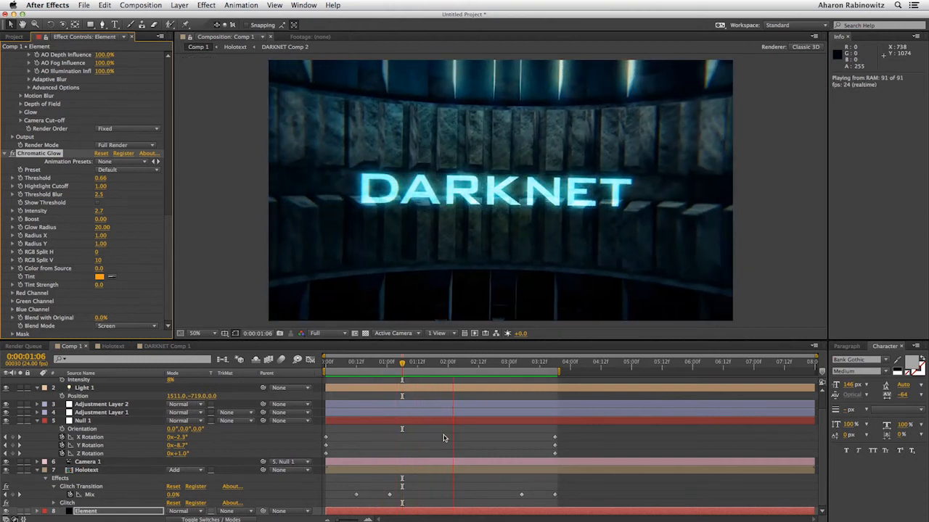
{"action": "key", "text": "space"}
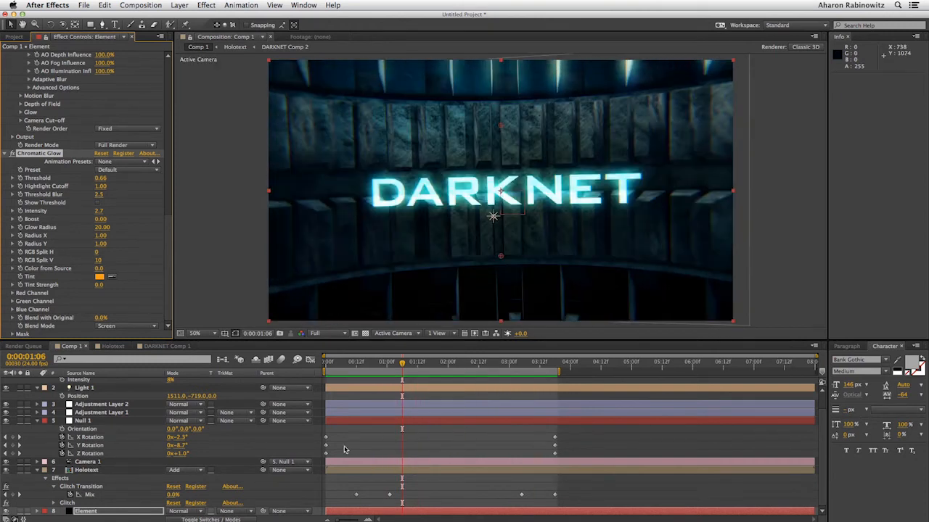
Turn on motion blur for the layers below the lights in Comp 1 and play back the result
{"action": "left_click", "coordinate": [228, 519]}
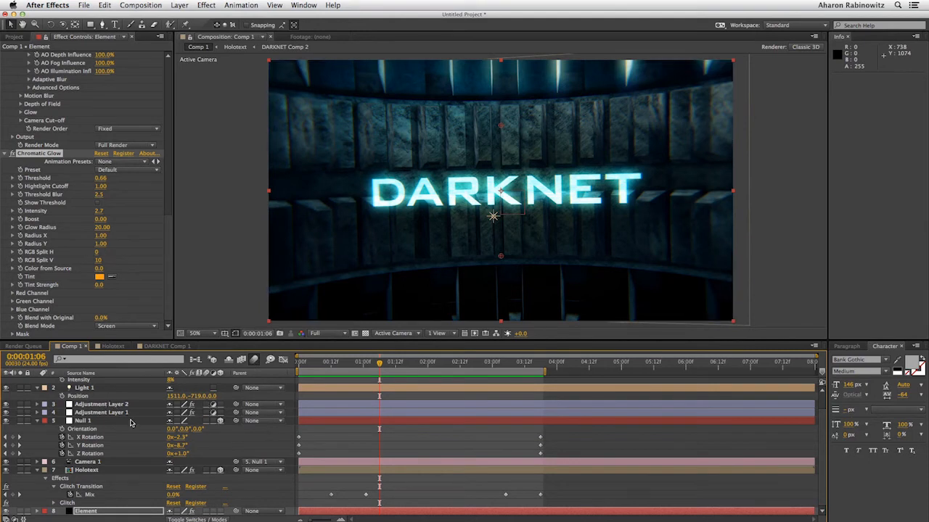
{"action": "key", "text": "ctrl+a"}
{"action": "left_click", "coordinate": [37, 390]}
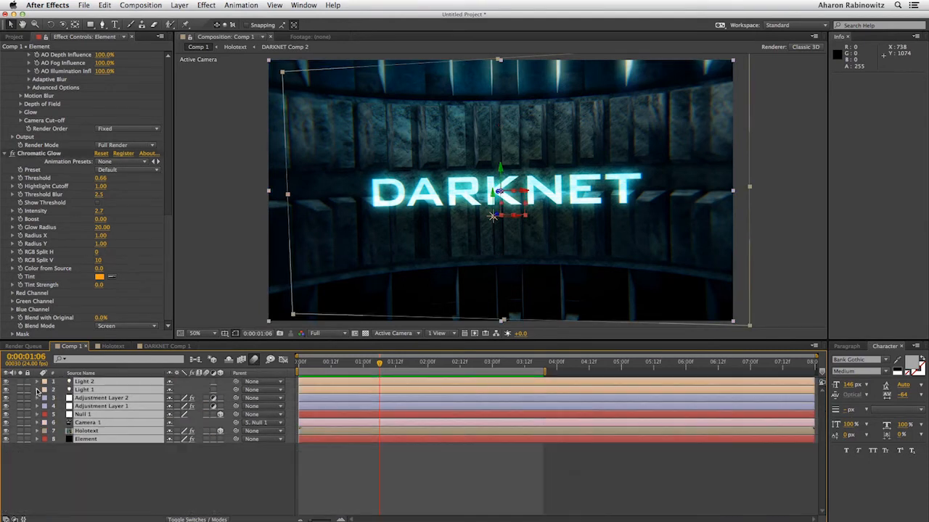
{"action": "left_click", "coordinate": [100, 482]}
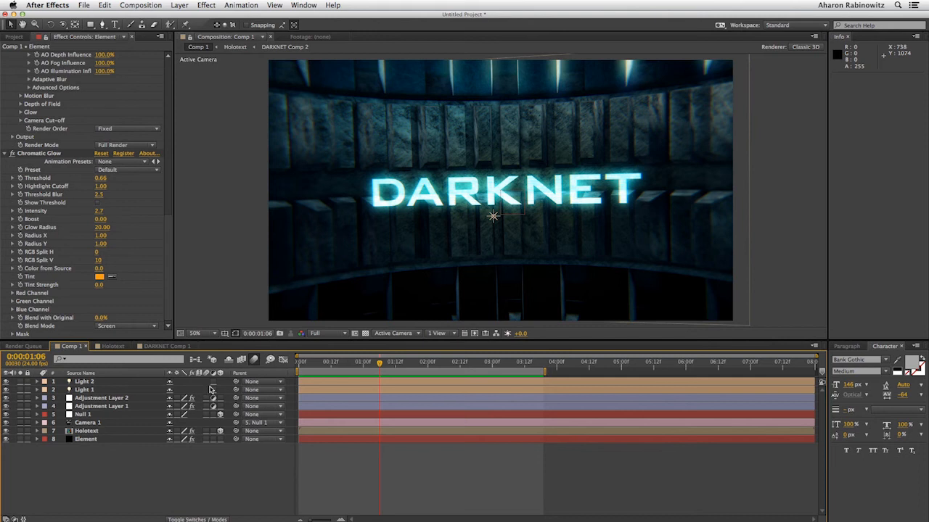
{"action": "left_click_drag", "start_coordinate": [209, 399], "coordinate": [213, 444]}
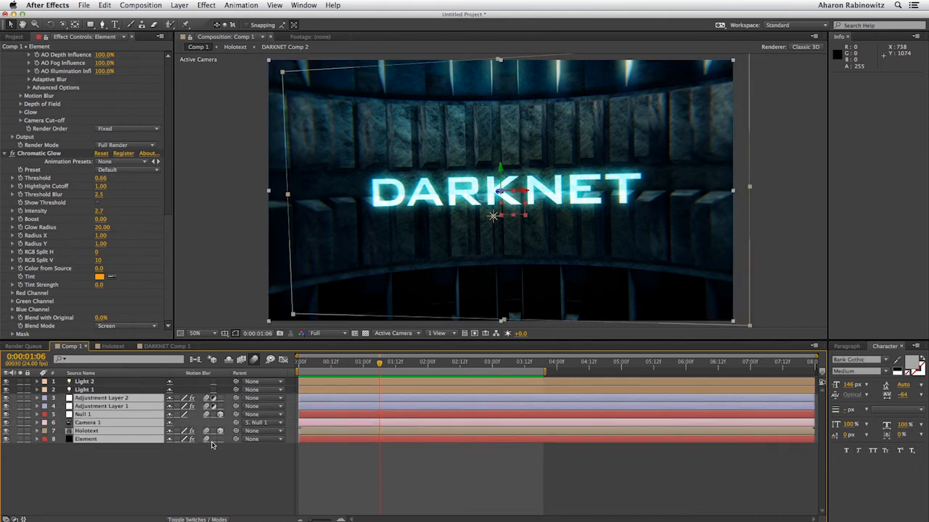
{"action": "left_click", "coordinate": [208, 446]}
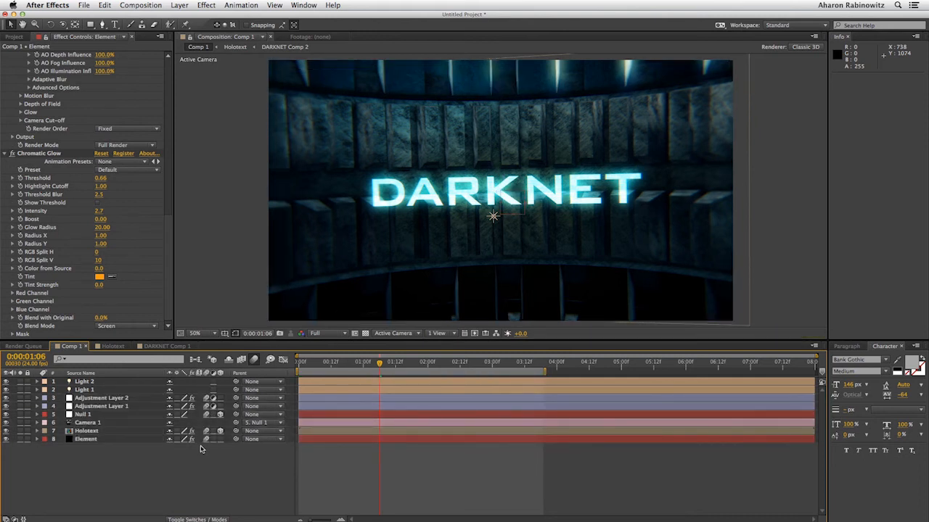
{"action": "key", "text": "space"}
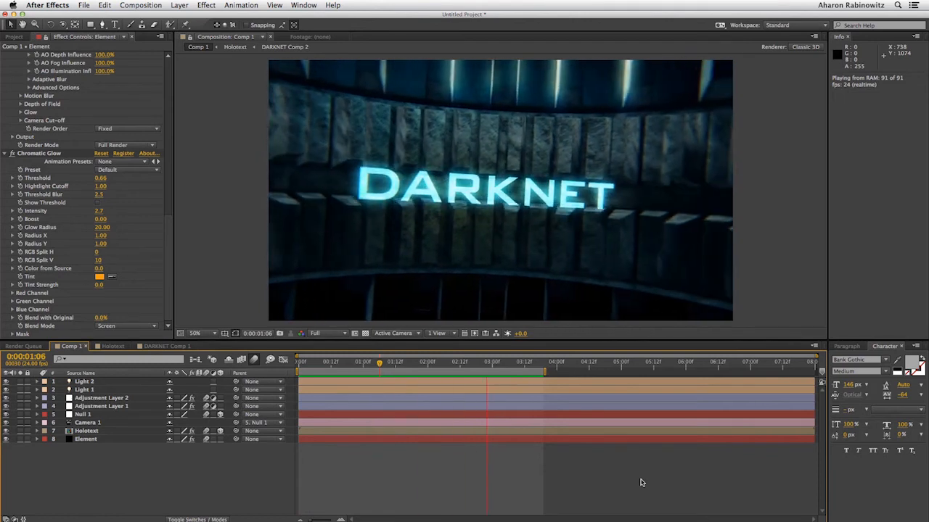
{"action": "key", "text": "space"}
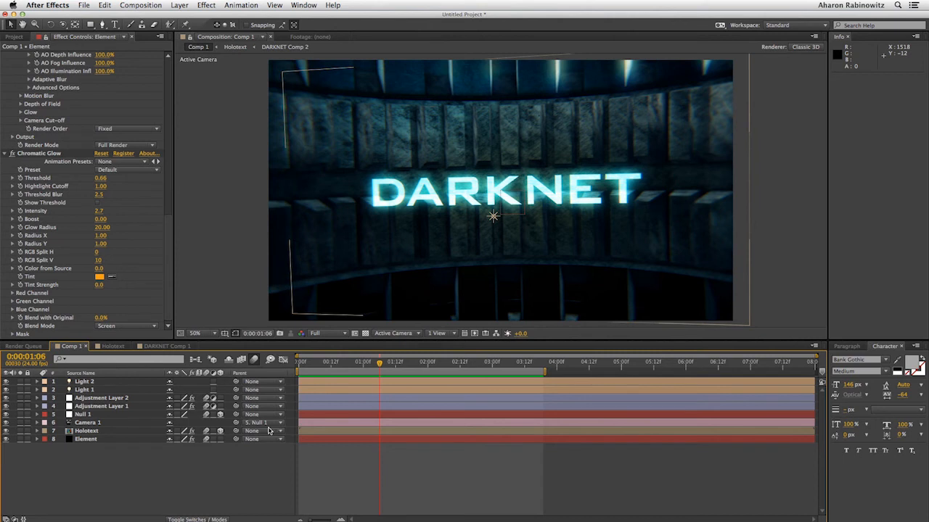
Create a new 1024 × 1024 px composition named Comp 2 at 24 frames per second
{"action": "left_click", "coordinate": [145, 7]}
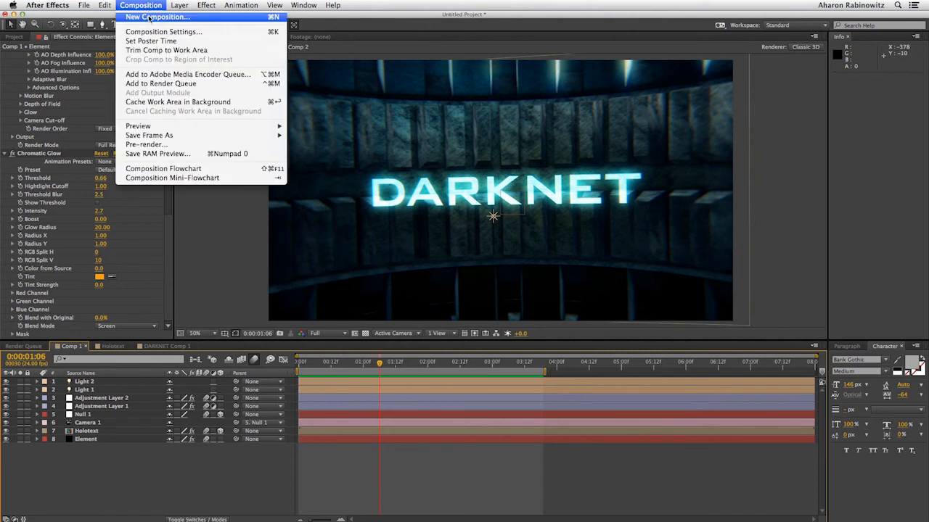
{"action": "left_click", "coordinate": [149, 17]}
{"action": "double_click", "coordinate": [323, 324]}
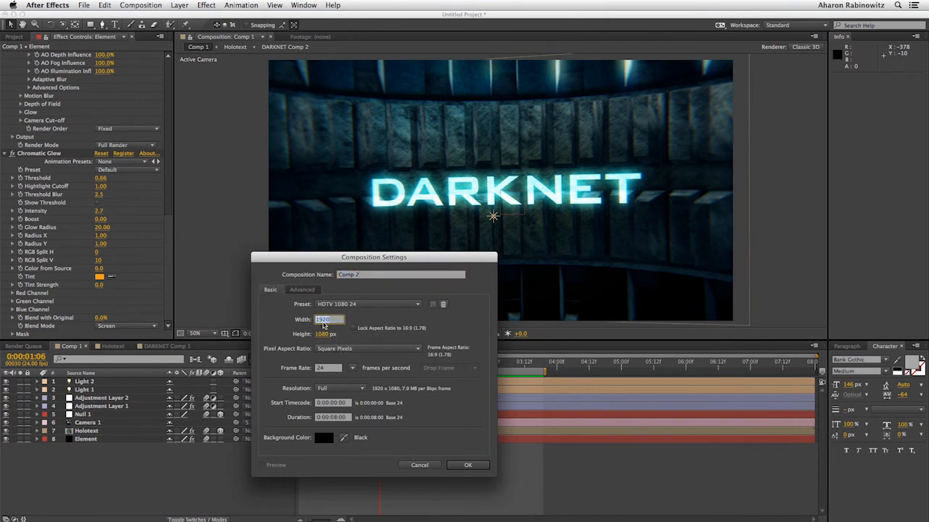
{"action": "type", "text": "1024"}
{"action": "double_click", "coordinate": [326, 334]}
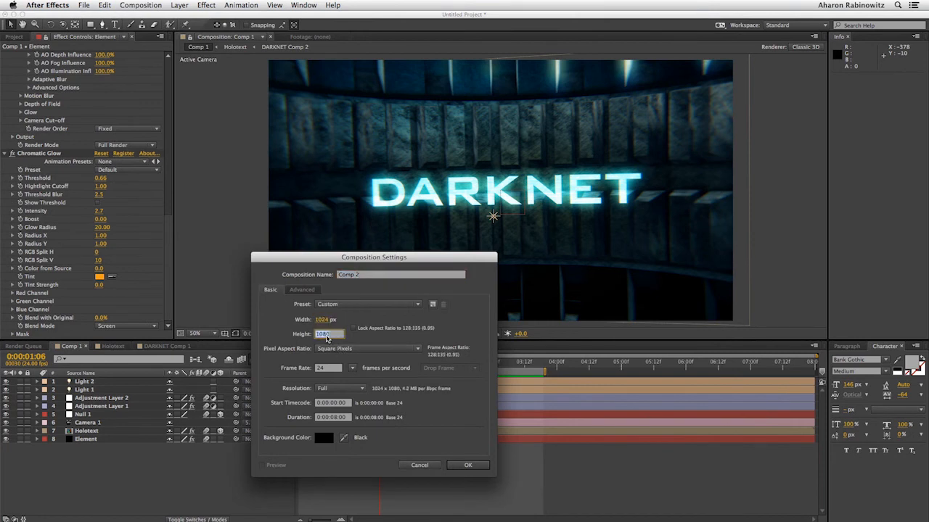
{"action": "type", "text": "1024"}
{"action": "left_click", "coordinate": [467, 465]}
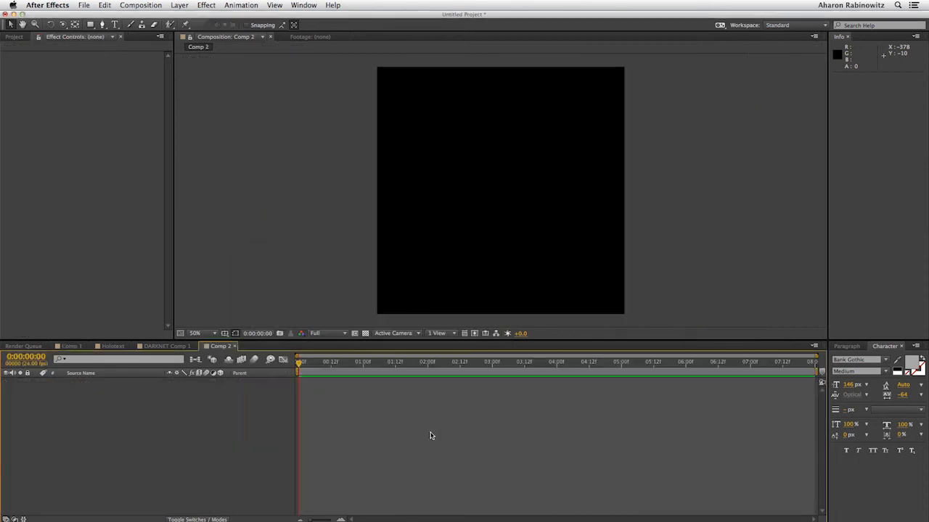
Add a black 1024 × 1024 px solid and apply the Universe Checkerboard effect to it
{"action": "left_click", "coordinate": [179, 5]}
{"action": "mouse_move", "coordinate": [186, 17]}
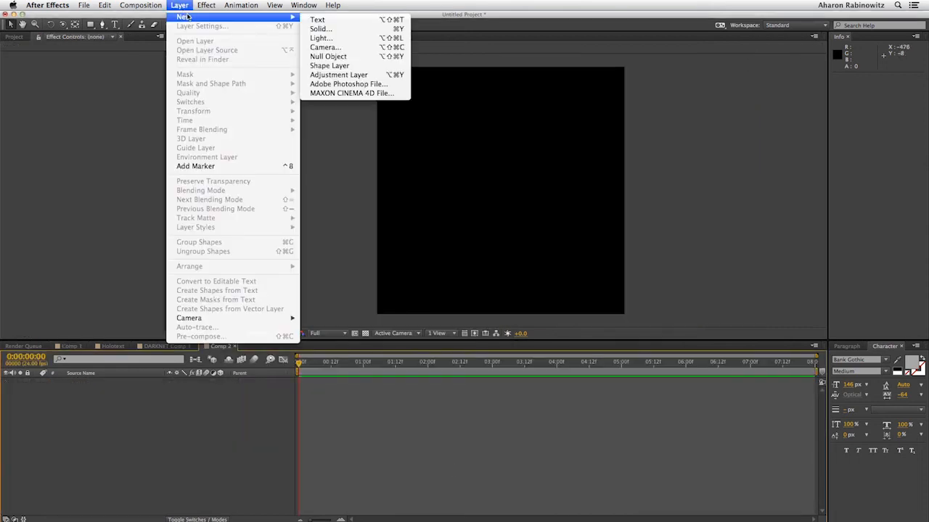
{"action": "left_click", "coordinate": [312, 33]}
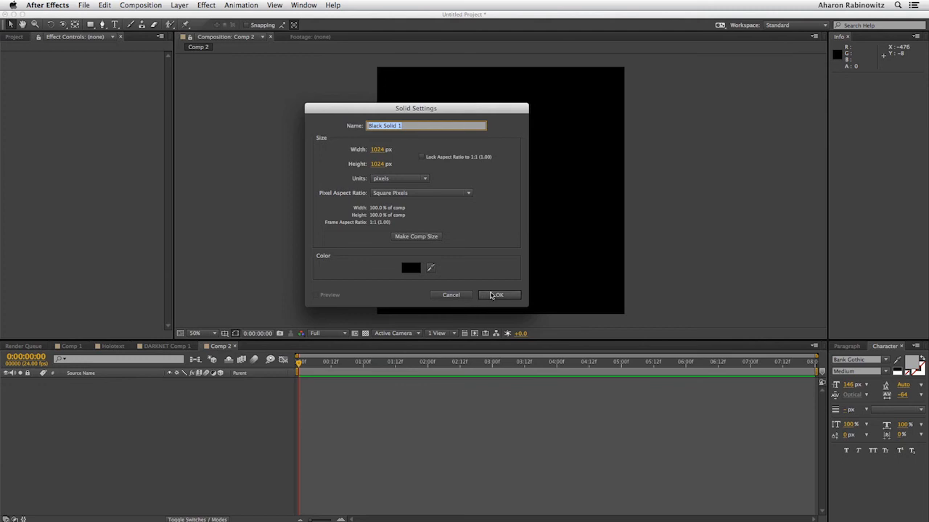
{"action": "left_click", "coordinate": [486, 295]}
{"action": "left_click", "coordinate": [201, 7]}
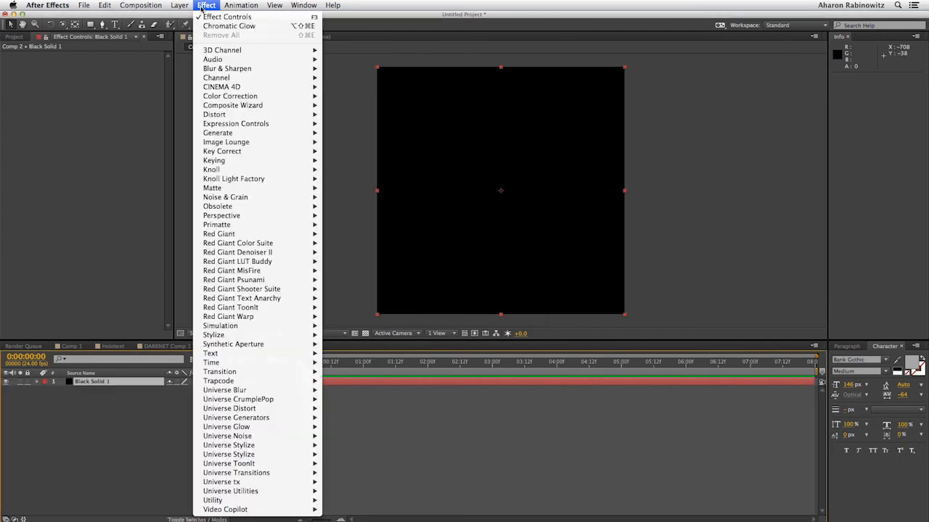
{"action": "mouse_move", "coordinate": [312, 418]}
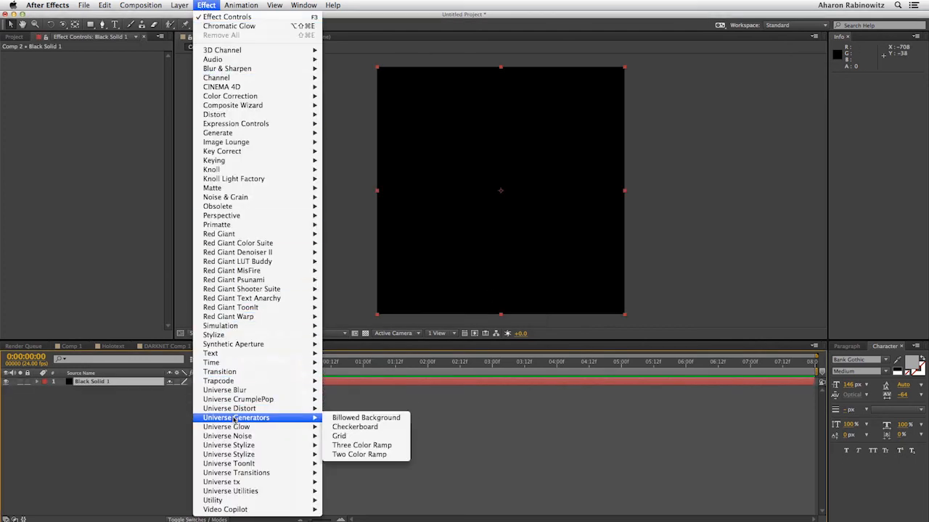
{"action": "left_click", "coordinate": [340, 428]}
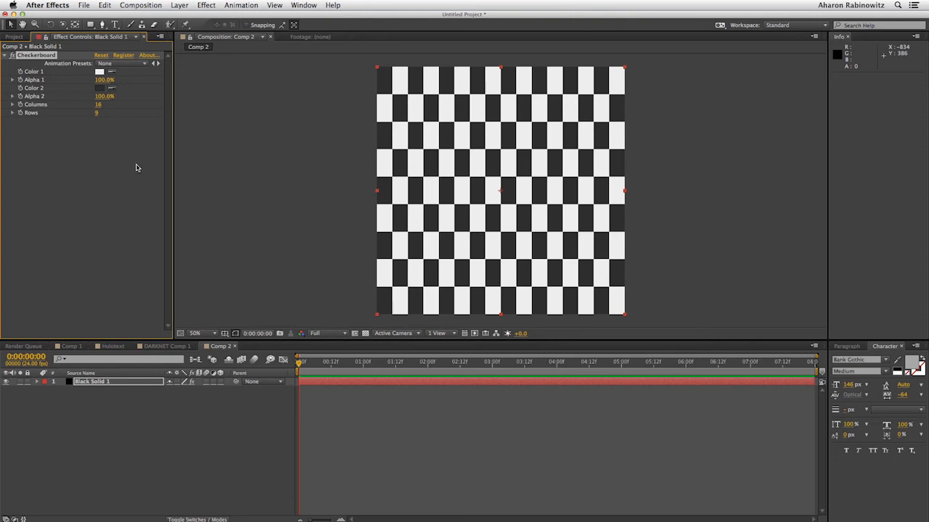
Set the Checkerboard's Color 2 to black (000000), Columns to 1 and Rows to 25
{"action": "left_click", "coordinate": [99, 88]}
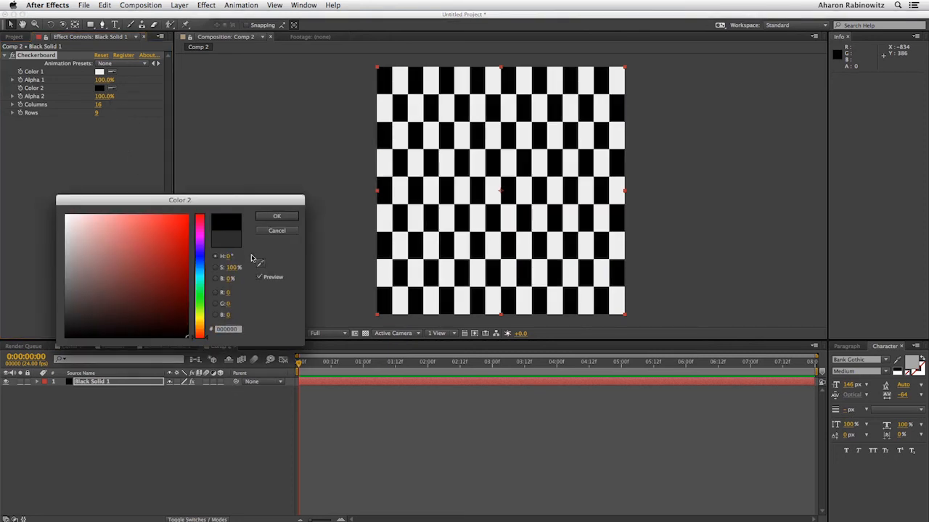
{"action": "left_click", "coordinate": [270, 217]}
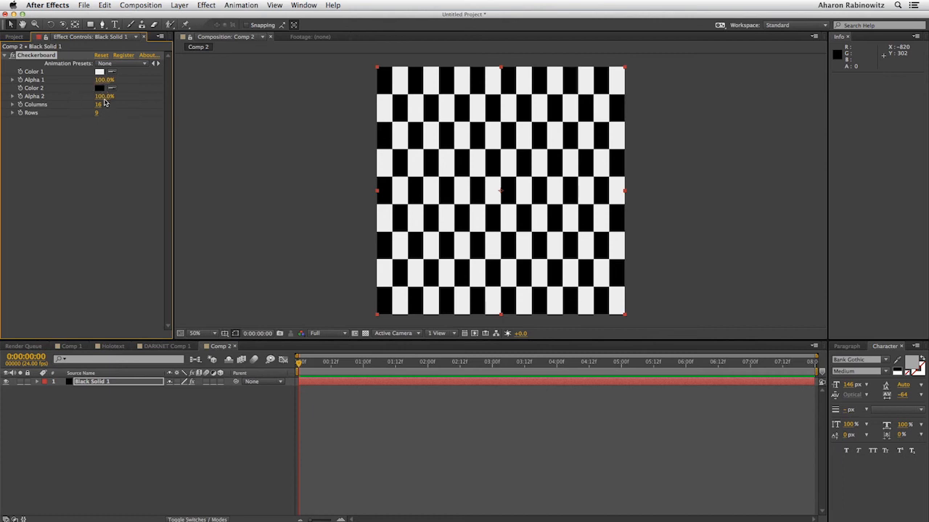
{"action": "mouse_move", "coordinate": [100, 104]}
{"action": "left_mouse_down"}
{"action": "mouse_move", "coordinate": [127, 104]}
{"action": "mouse_move", "coordinate": [99, 104]}
{"action": "left_mouse_up"}
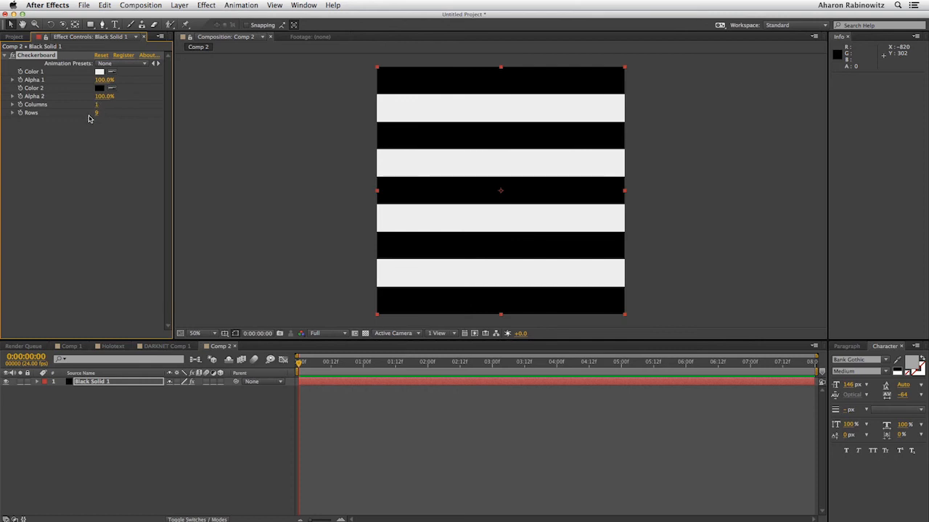
{"action": "left_click_drag", "start_coordinate": [96, 114], "coordinate": [106, 113]}
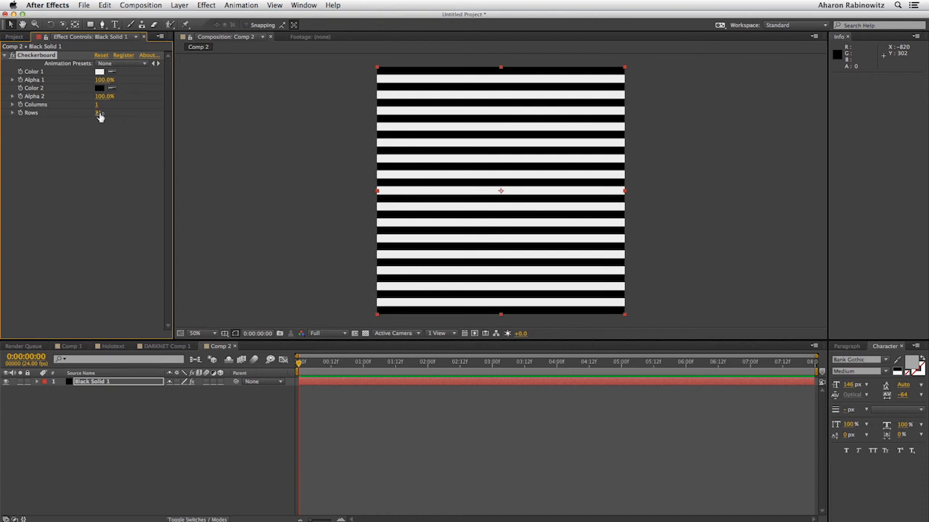
{"action": "left_click", "coordinate": [99, 113]}
{"action": "type", "text": "25"}
{"action": "key", "text": "Return"}
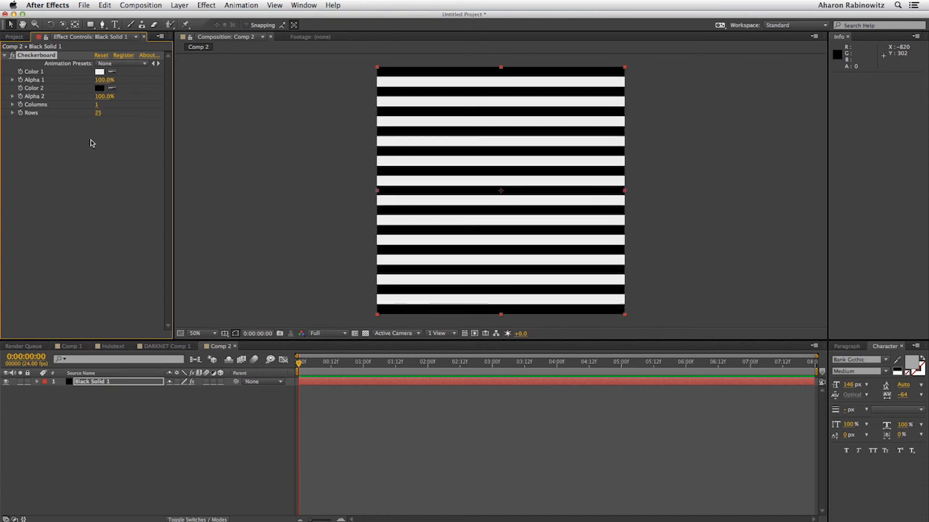
Apply Universe Turbulence Noise to the solid and set its Blend Mode to Darken
{"action": "left_click", "coordinate": [183, 7]}
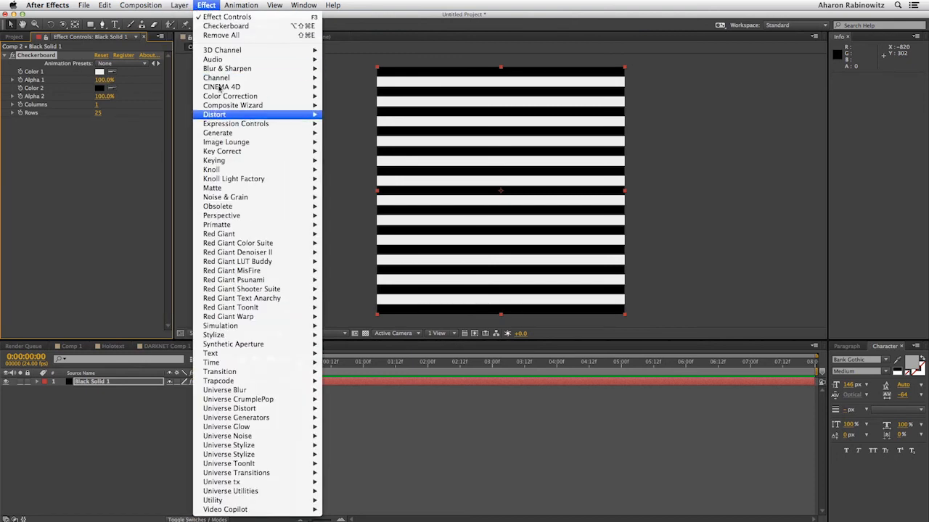
{"action": "mouse_move", "coordinate": [227, 429]}
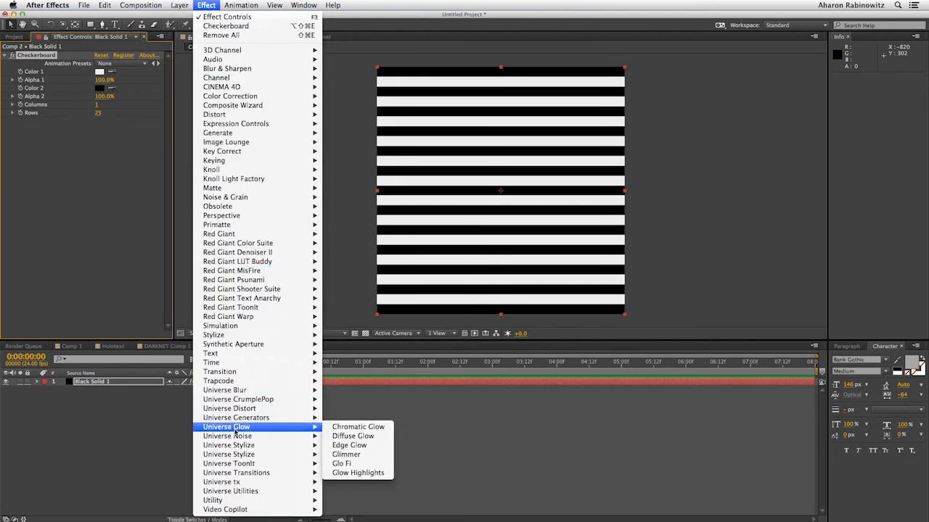
{"action": "mouse_move", "coordinate": [266, 437]}
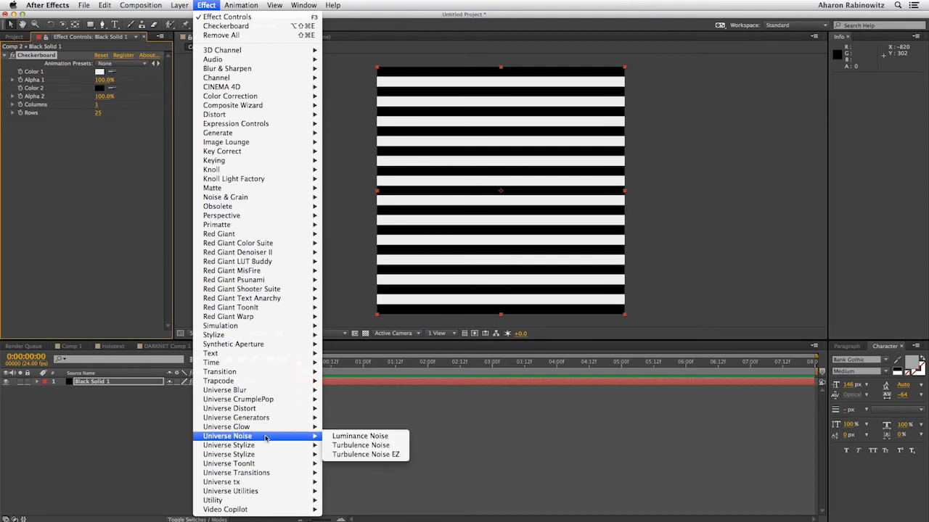
{"action": "left_click", "coordinate": [361, 448]}
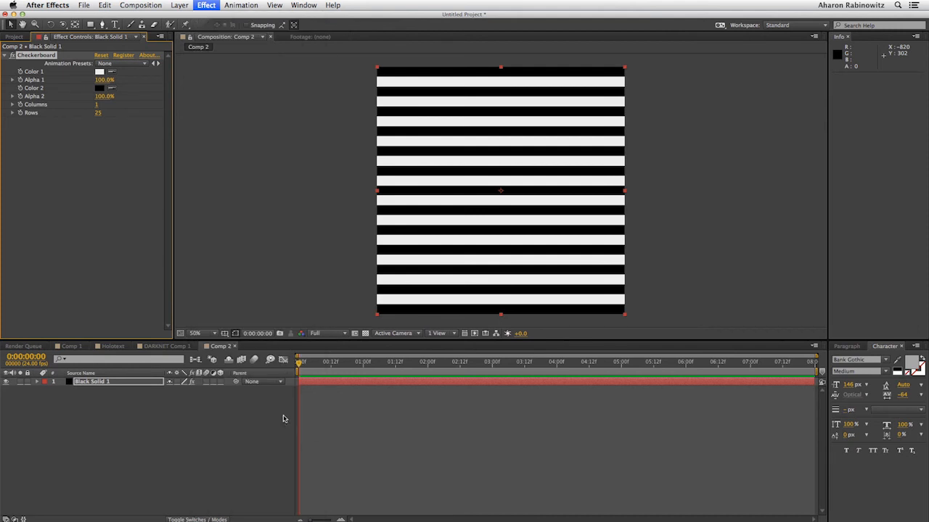
{"action": "left_click", "coordinate": [130, 319]}
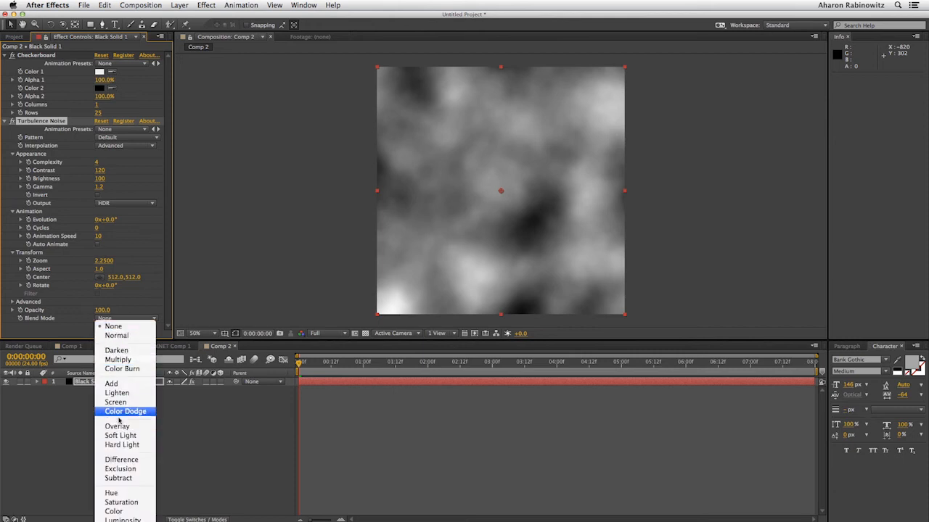
{"action": "left_click", "coordinate": [121, 352]}
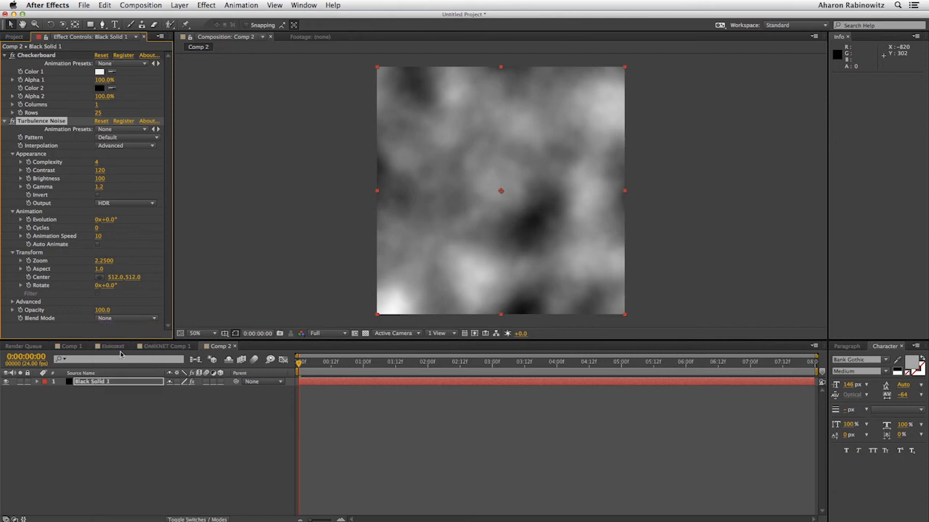
Set Turbulence Noise to Blocky Flat interpolation with Complexity 1, Zoom 56.25, Contrast 371, Brightness 120 and Gamma 2.3
{"action": "left_click", "coordinate": [122, 146]}
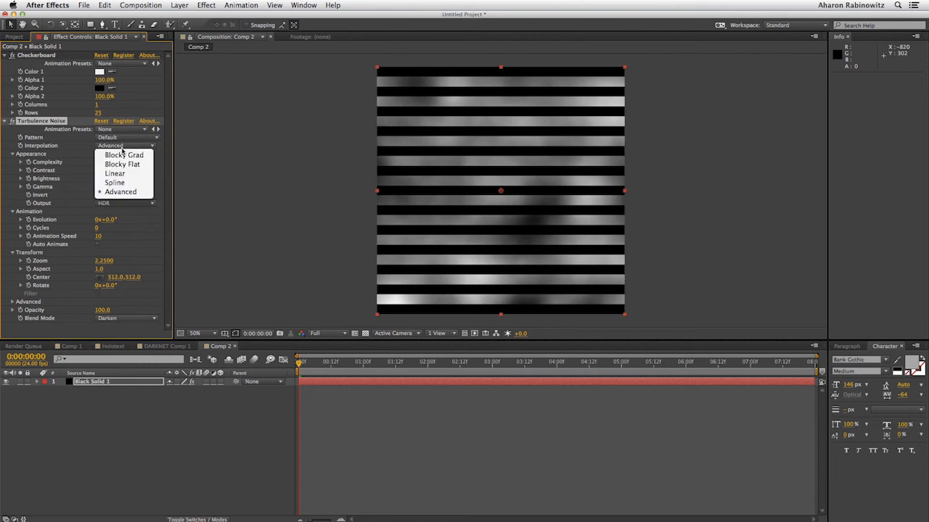
{"action": "left_click", "coordinate": [122, 164]}
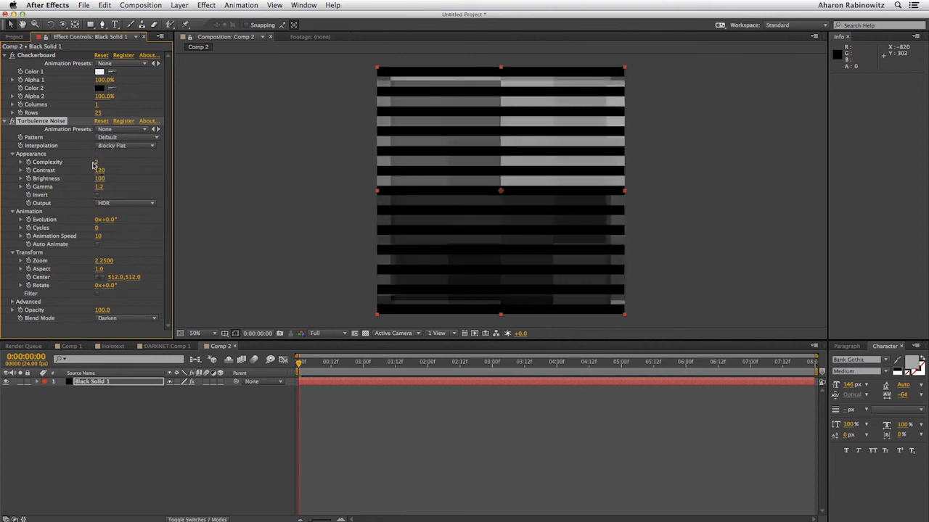
{"action": "left_click_drag", "start_coordinate": [97, 162], "coordinate": [95, 162]}
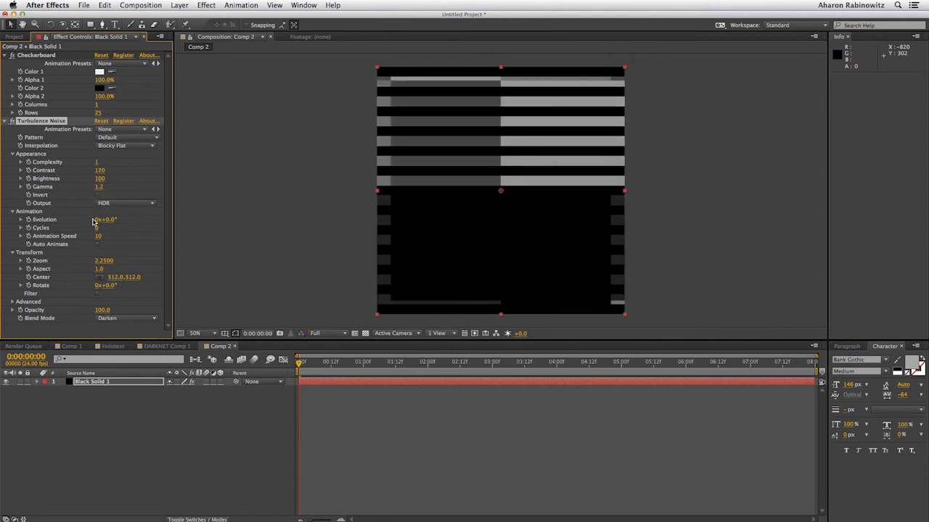
{"action": "left_click_drag", "start_coordinate": [103, 260], "coordinate": [128, 260]}
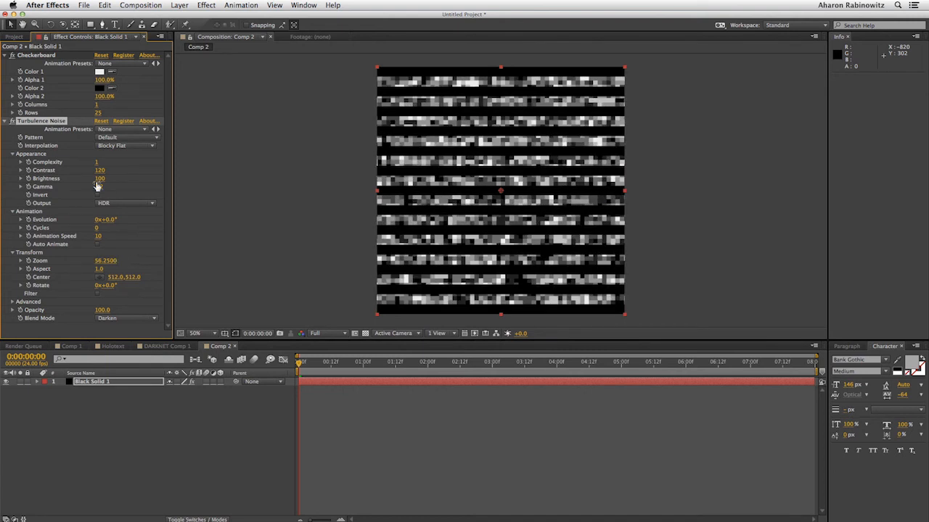
{"action": "left_click_drag", "start_coordinate": [103, 171], "coordinate": [165, 177]}
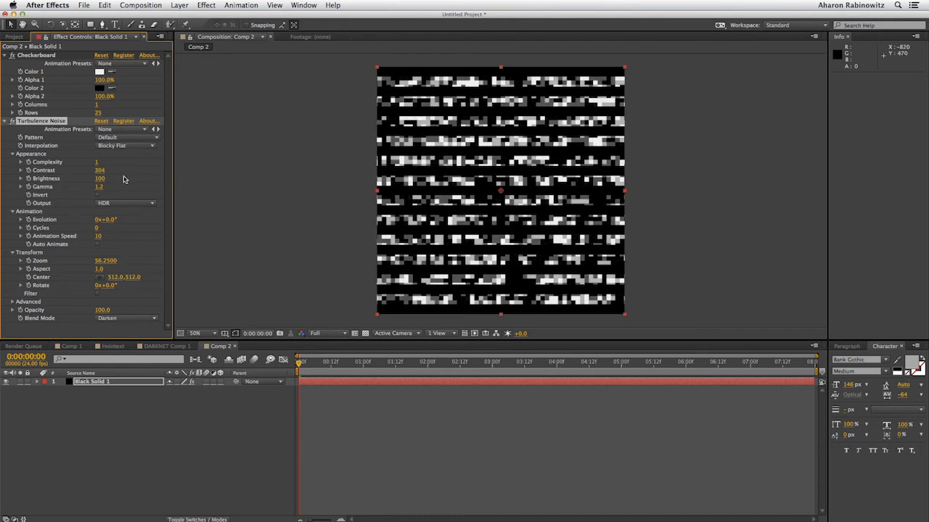
{"action": "left_click_drag", "start_coordinate": [100, 178], "coordinate": [142, 179]}
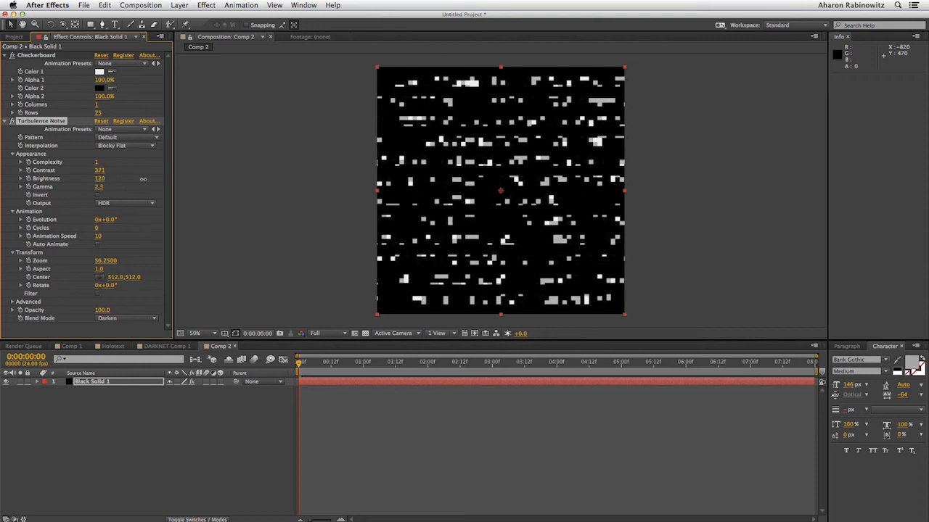
Adjust the Turbulence Noise to Contrast 400, Gamma 2.1 and Zoom 40.25
{"action": "left_click_drag", "start_coordinate": [155, 181], "coordinate": [159, 182]}
{"action": "mouse_move", "coordinate": [99, 188]}
{"action": "left_mouse_down"}
{"action": "mouse_move", "coordinate": [111, 189]}
{"action": "mouse_move", "coordinate": [92, 189]}
{"action": "left_mouse_up"}
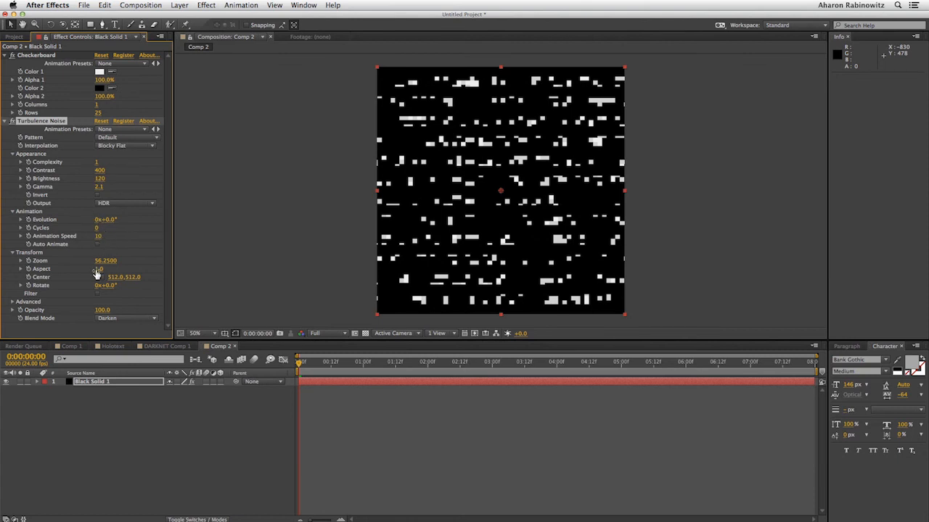
{"action": "left_click_drag", "start_coordinate": [102, 260], "coordinate": [93, 260]}
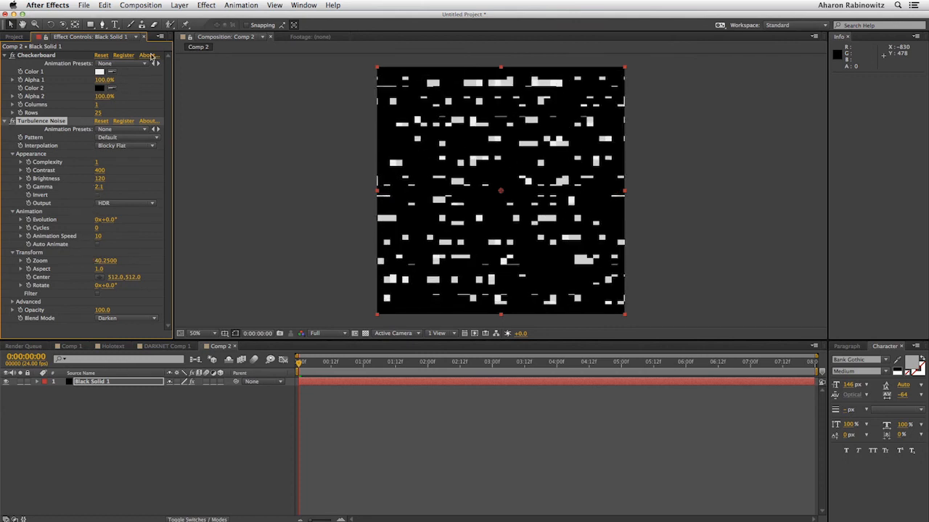
Apply the Universe Grid effect to the solid and set its Blend Mode to Normal
{"action": "left_click", "coordinate": [206, 6]}
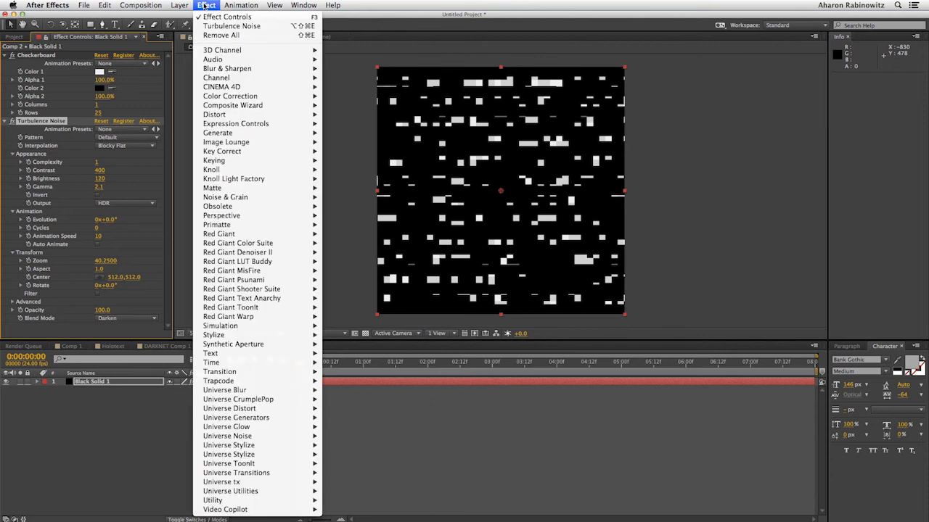
{"action": "mouse_move", "coordinate": [242, 420]}
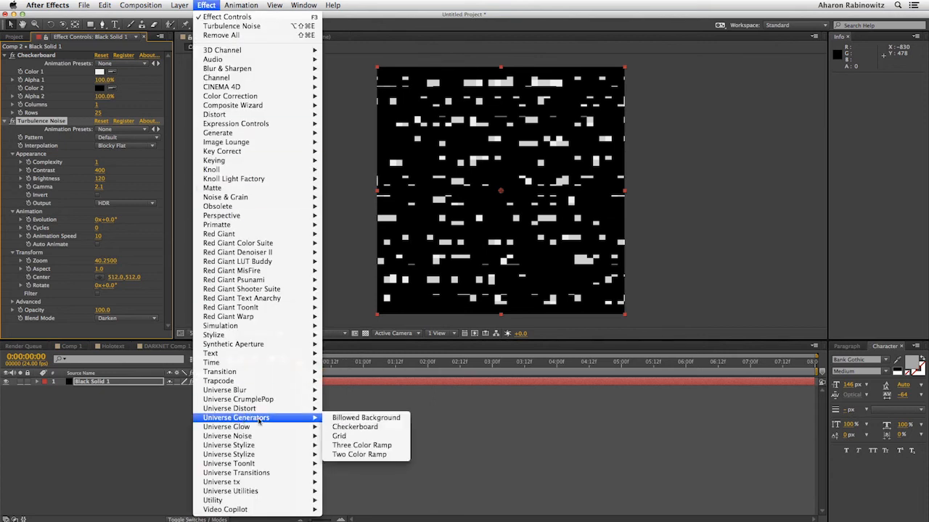
{"action": "left_click", "coordinate": [340, 436]}
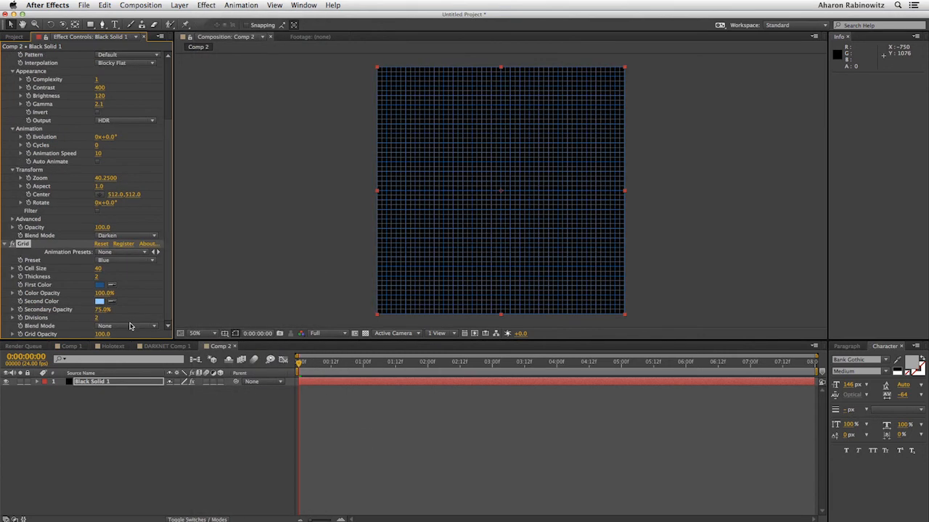
{"action": "left_click", "coordinate": [129, 326]}
{"action": "left_click", "coordinate": [130, 334]}
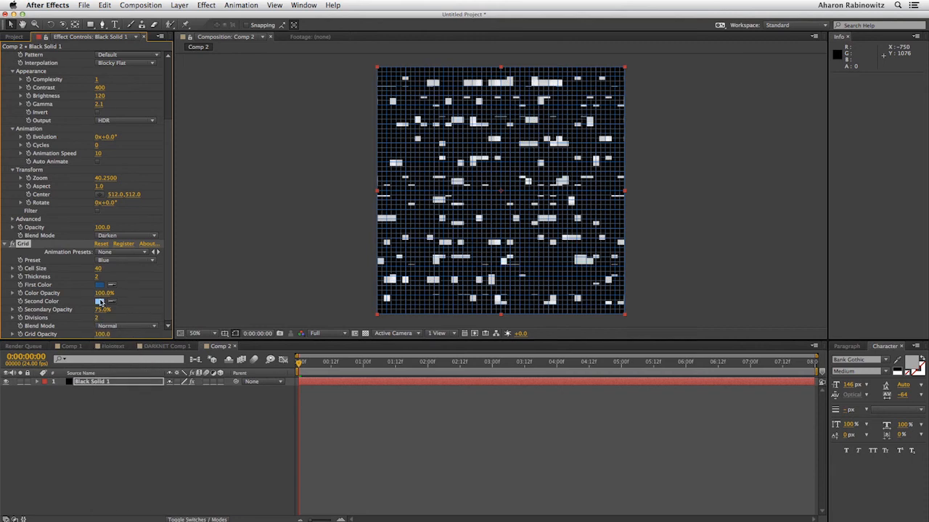
Set the Grid's Secondary Opacity to 0%, First Color to black (000000) and Thickness to 10
{"action": "left_click", "coordinate": [100, 301]}
{"action": "left_click", "coordinate": [288, 231]}
{"action": "left_click_drag", "start_coordinate": [103, 309], "coordinate": [42, 311]}
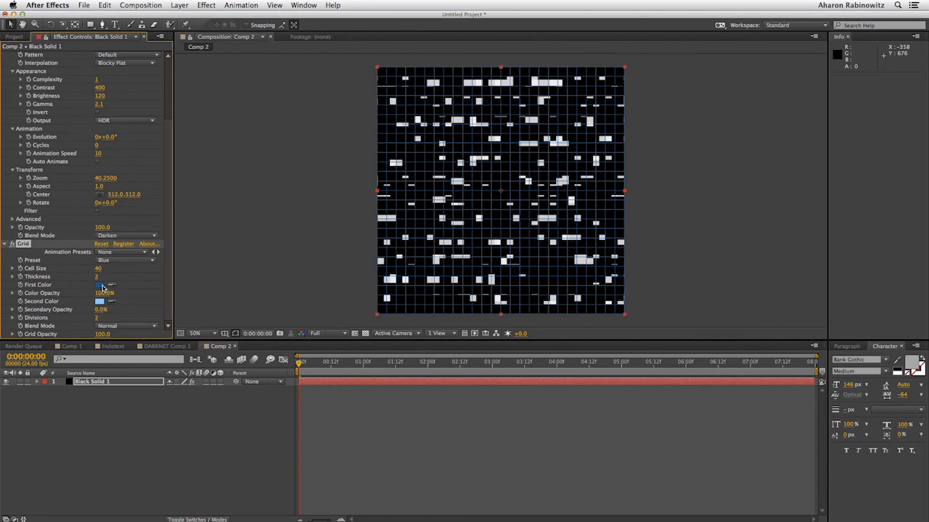
{"action": "left_click", "coordinate": [102, 286]}
{"action": "left_click_drag", "start_coordinate": [163, 282], "coordinate": [211, 355]}
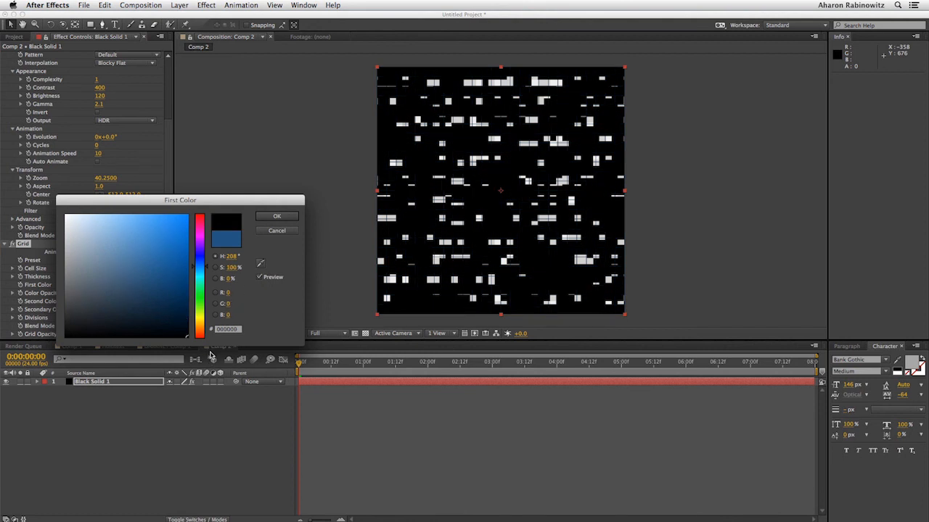
{"action": "left_click", "coordinate": [274, 216]}
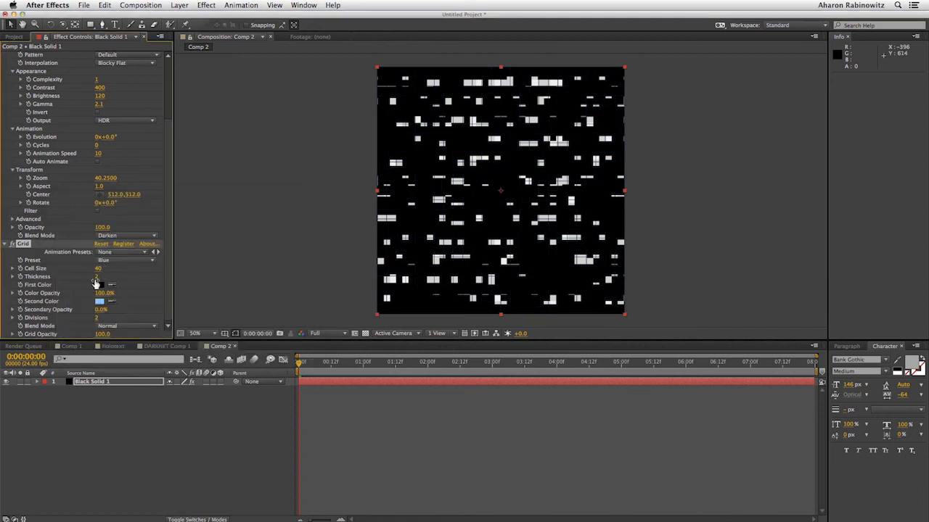
{"action": "left_click_drag", "start_coordinate": [97, 276], "coordinate": [107, 277]}
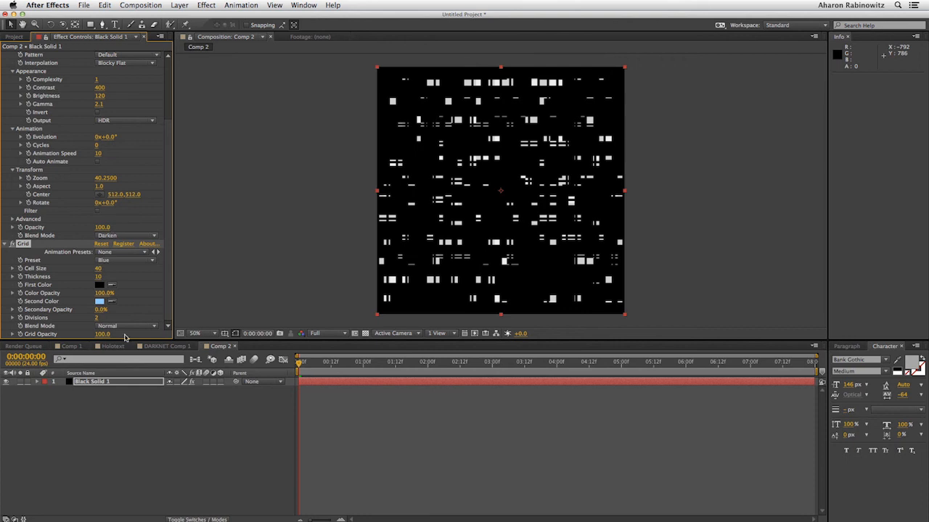
Change the Checkerboard's Color 1 to a pale yellow (RGB 255, 245, 131)
{"action": "scroll", "coordinate": [81, 188], "scroll_direction": "up", "scroll_amount": 3}
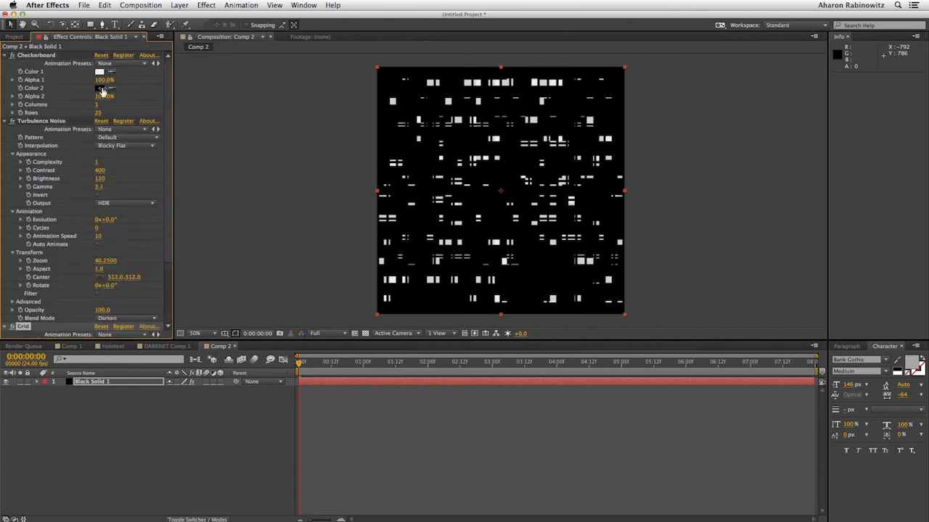
{"action": "left_click", "coordinate": [42, 60]}
{"action": "left_click", "coordinate": [100, 72]}
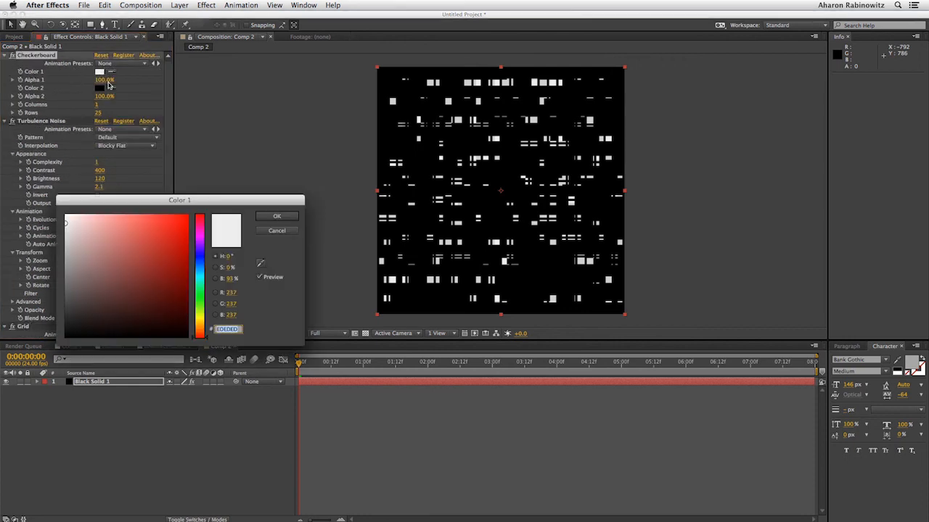
{"action": "left_click_drag", "start_coordinate": [194, 322], "coordinate": [198, 320]}
{"action": "left_click_drag", "start_coordinate": [185, 285], "coordinate": [125, 206]}
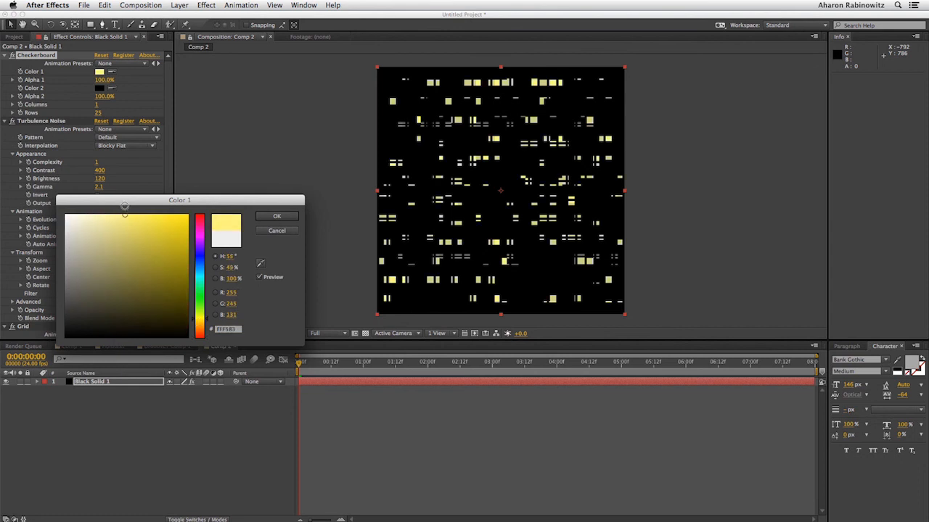
{"action": "left_click", "coordinate": [277, 217]}
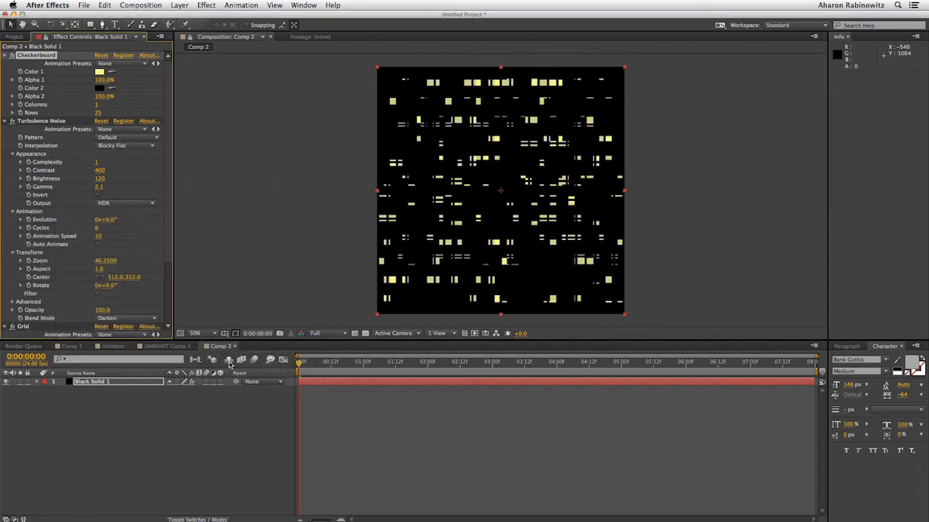
Rename the current composition as Texture in its composition settings
{"action": "left_click", "coordinate": [227, 335]}
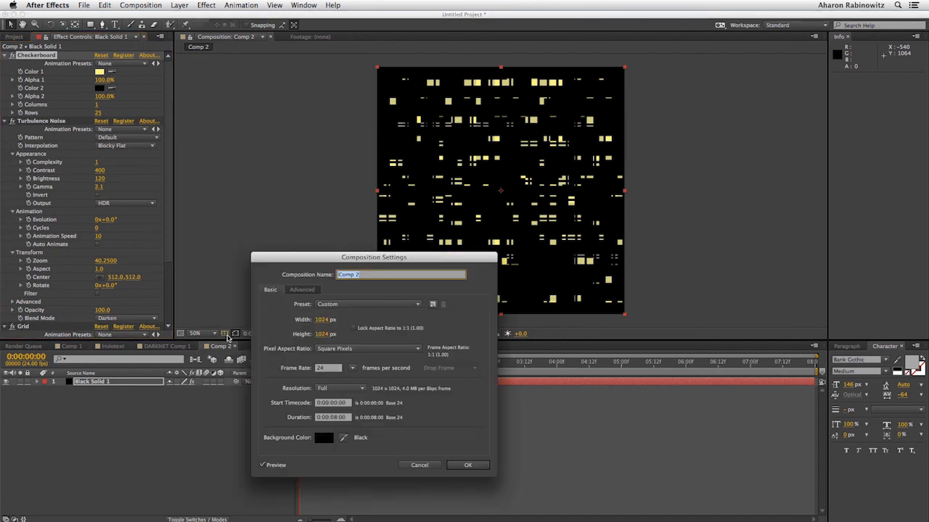
{"action": "type", "text": "Texture"}
{"action": "left_click", "coordinate": [482, 468]}
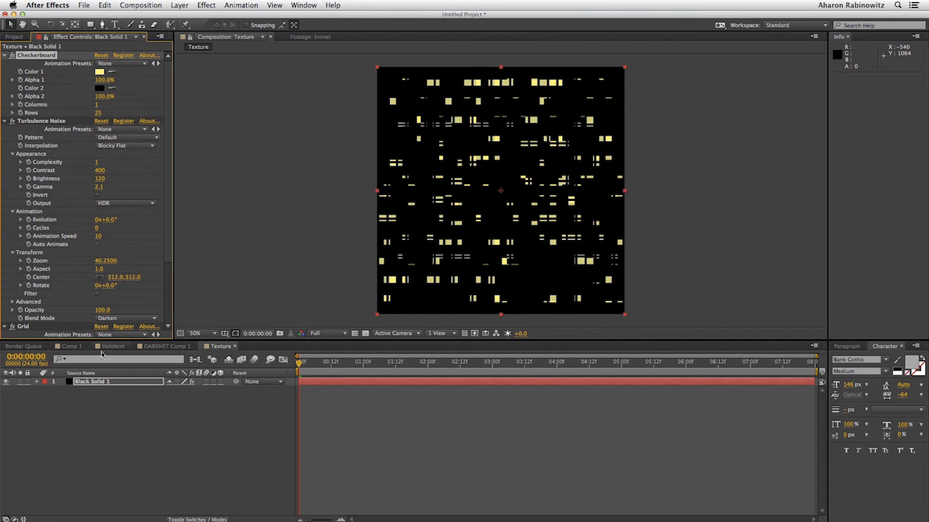
Add the Texture composition to Comp 1 as a hidden layer below the Element layer
{"action": "left_click", "coordinate": [71, 347]}
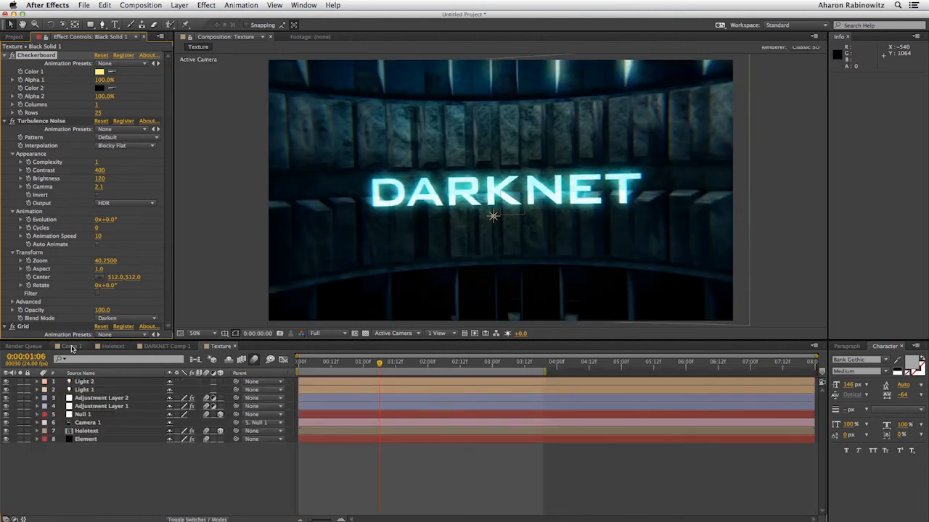
{"action": "left_click", "coordinate": [27, 37]}
{"action": "left_click_drag", "start_coordinate": [33, 168], "coordinate": [76, 480]}
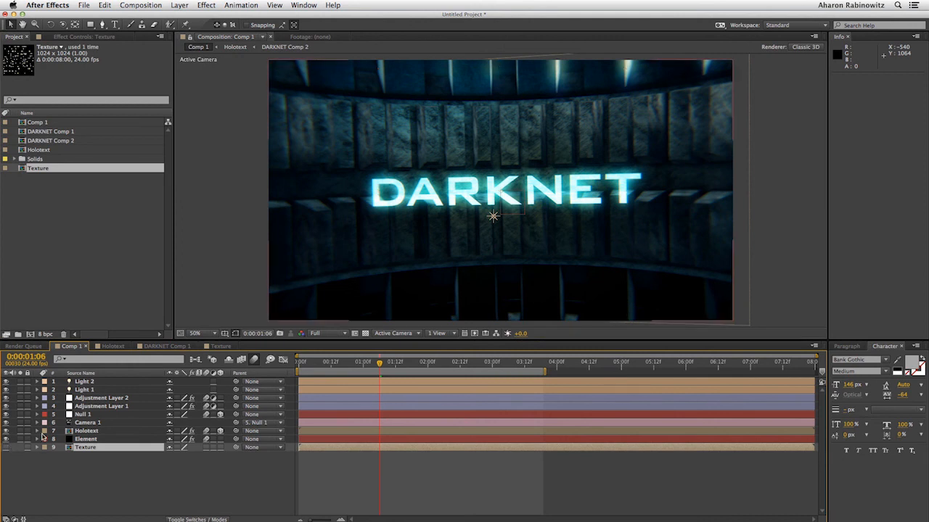
Assign the Texture layer to Layer 1 of the Custom Texture Maps in the Element effect on the Element layer
{"action": "left_click", "coordinate": [86, 438]}
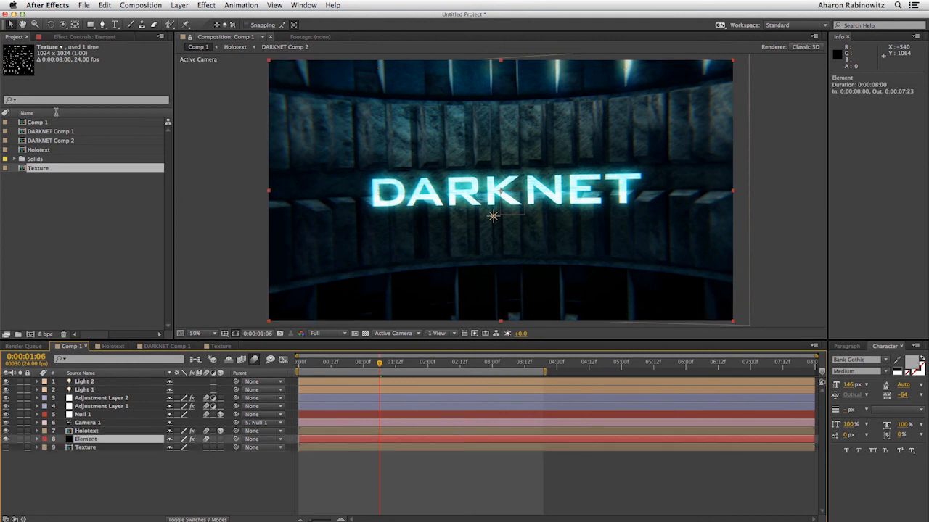
{"action": "left_click", "coordinate": [61, 37]}
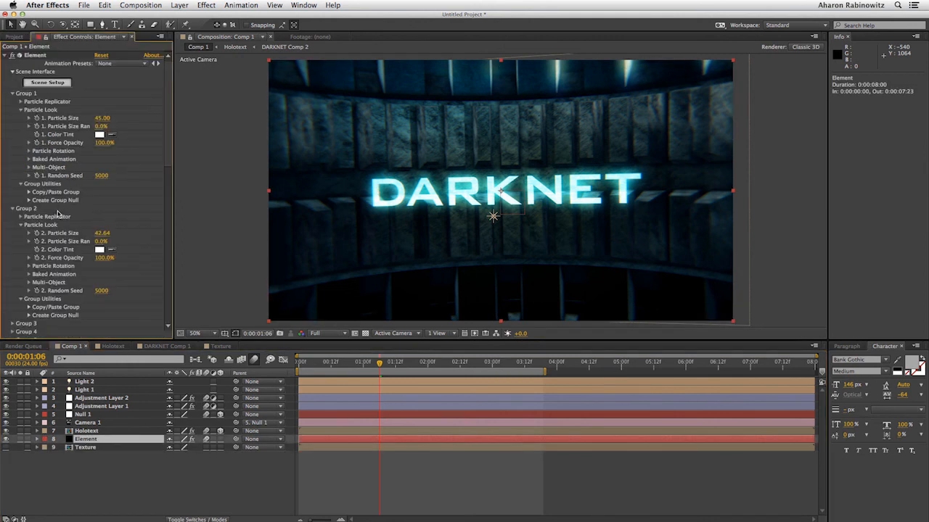
{"action": "scroll", "coordinate": [56, 243], "scroll_direction": "down", "scroll_amount": 3}
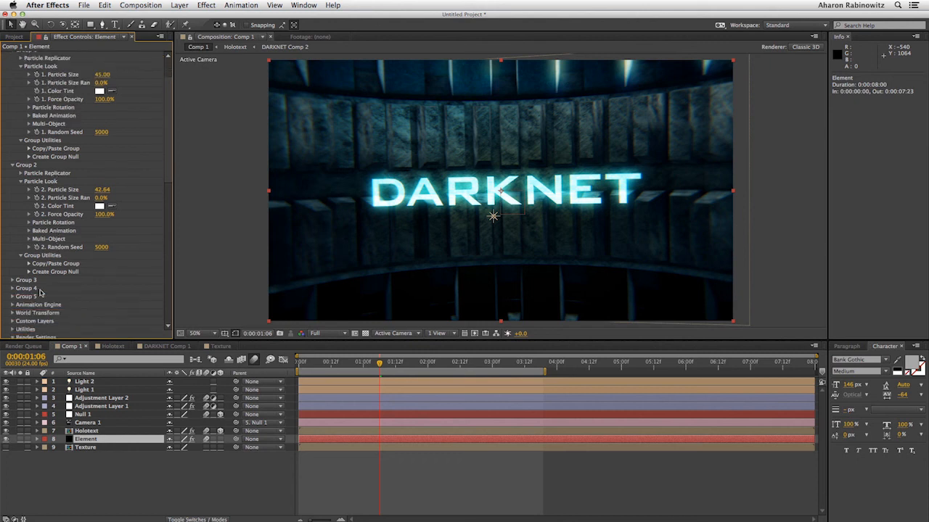
{"action": "left_click", "coordinate": [11, 321]}
{"action": "scroll", "coordinate": [22, 308], "scroll_direction": "down", "scroll_amount": 2}
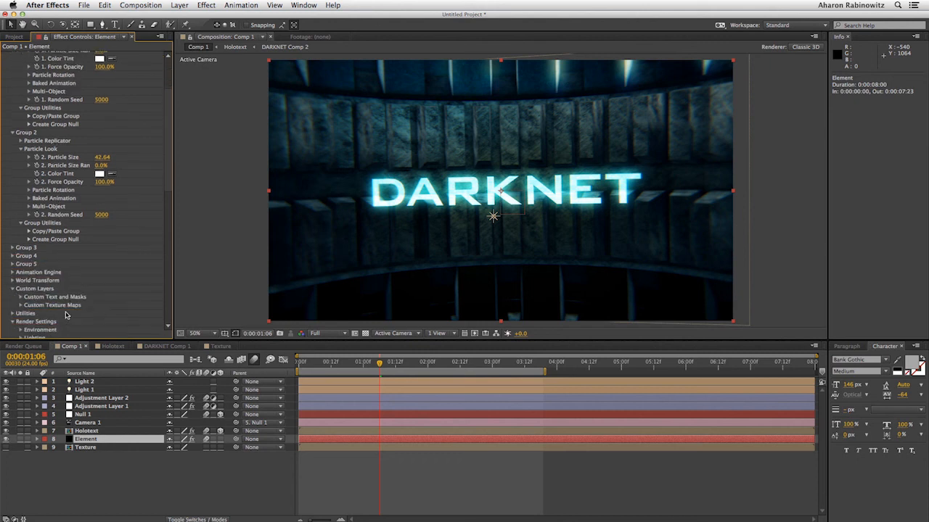
{"action": "left_click", "coordinate": [20, 304]}
{"action": "scroll", "coordinate": [21, 308], "scroll_direction": "down", "scroll_amount": 3}
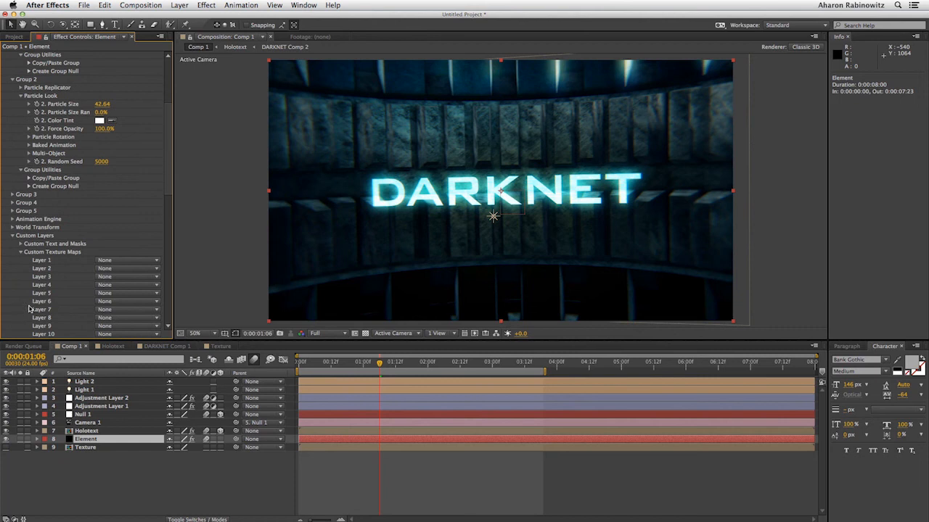
{"action": "left_click", "coordinate": [125, 260]}
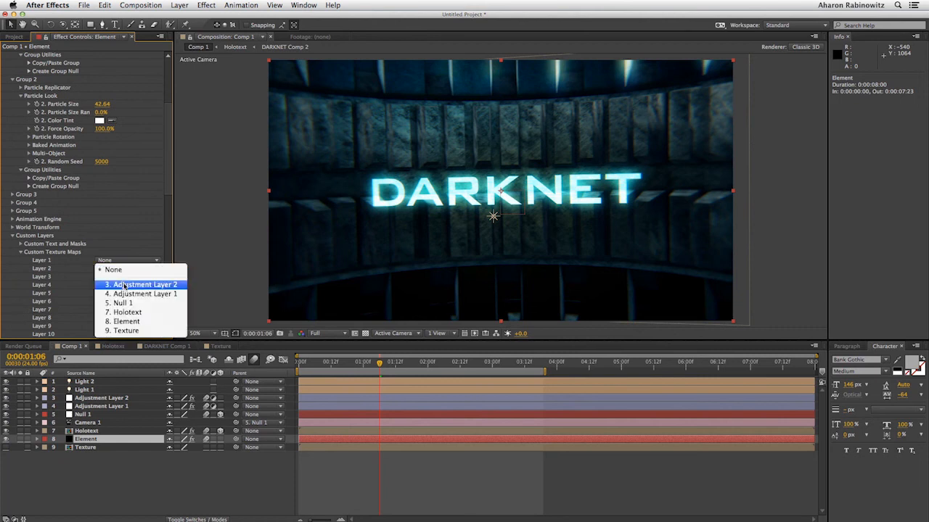
{"action": "left_click", "coordinate": [130, 331]}
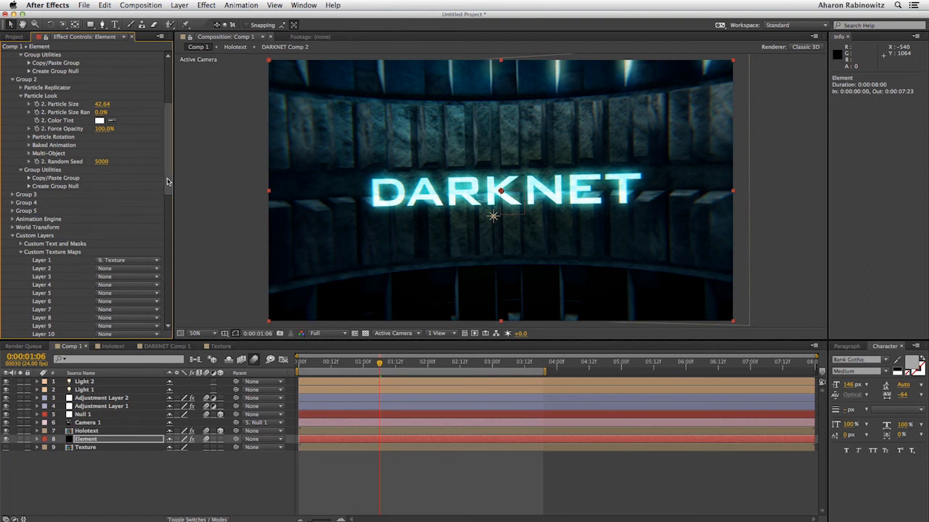
In Element's Scene Setup, load Custom Layer 1 as the Illumination texture of the black_steel material
{"action": "scroll", "coordinate": [145, 145], "scroll_direction": "up", "scroll_amount": 6}
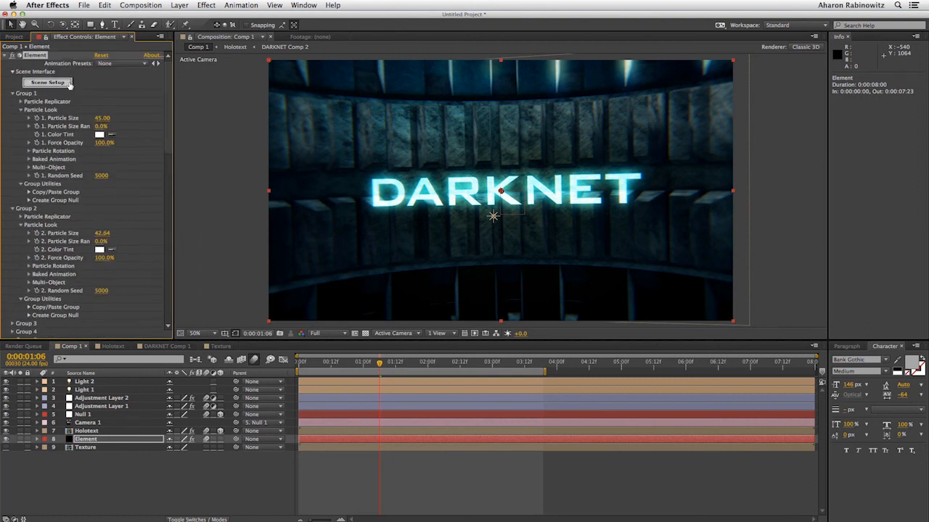
{"action": "left_click", "coordinate": [66, 84]}
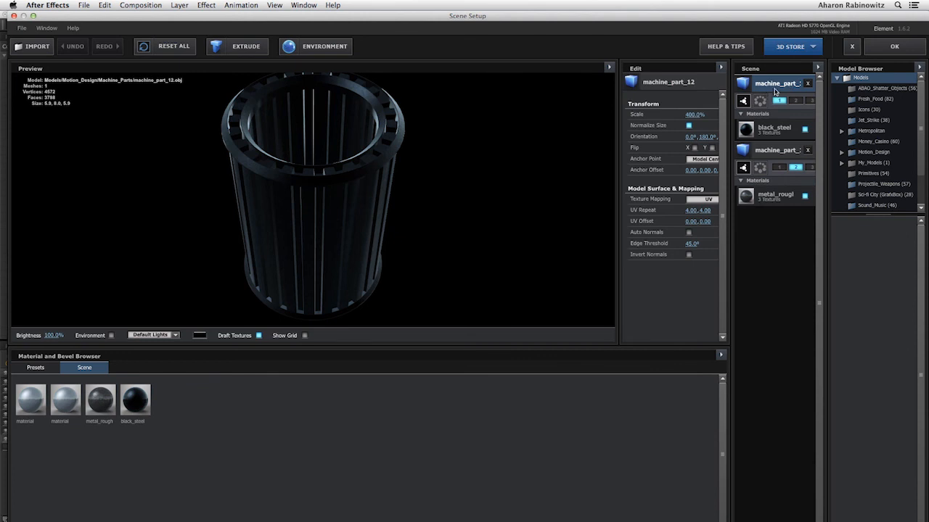
{"action": "left_click", "coordinate": [769, 128]}
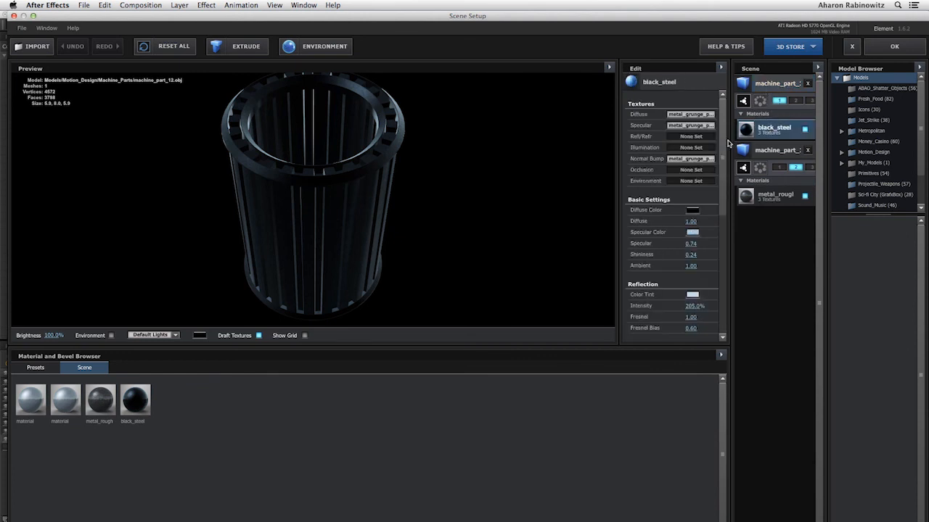
{"action": "left_click", "coordinate": [682, 148]}
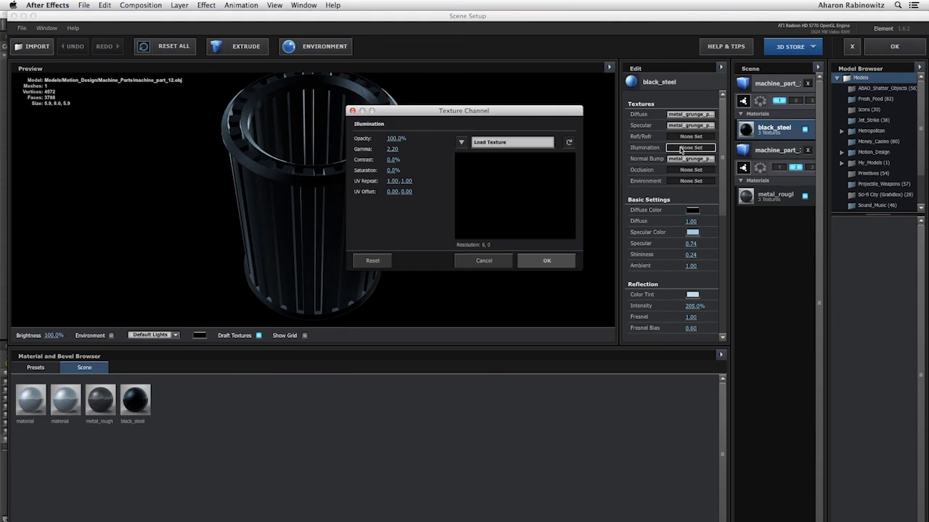
{"action": "left_click", "coordinate": [461, 142]}
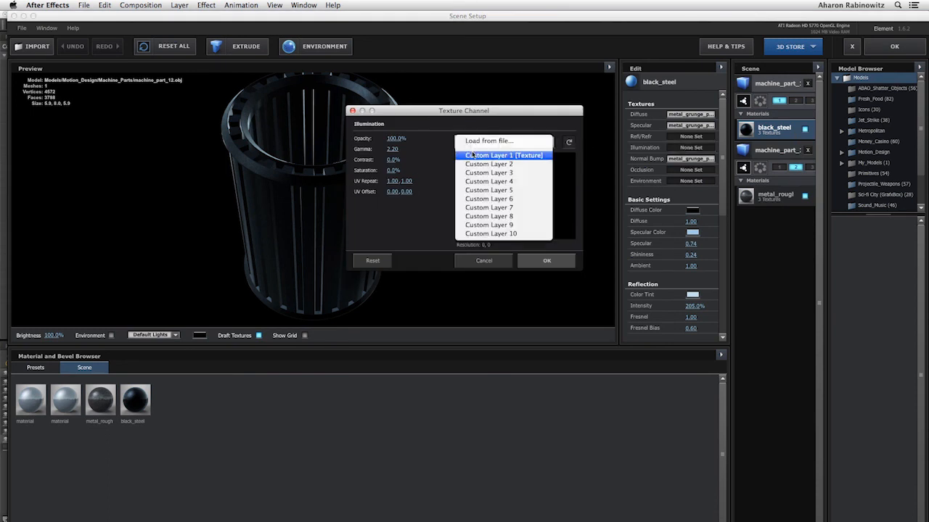
{"action": "left_click", "coordinate": [472, 155]}
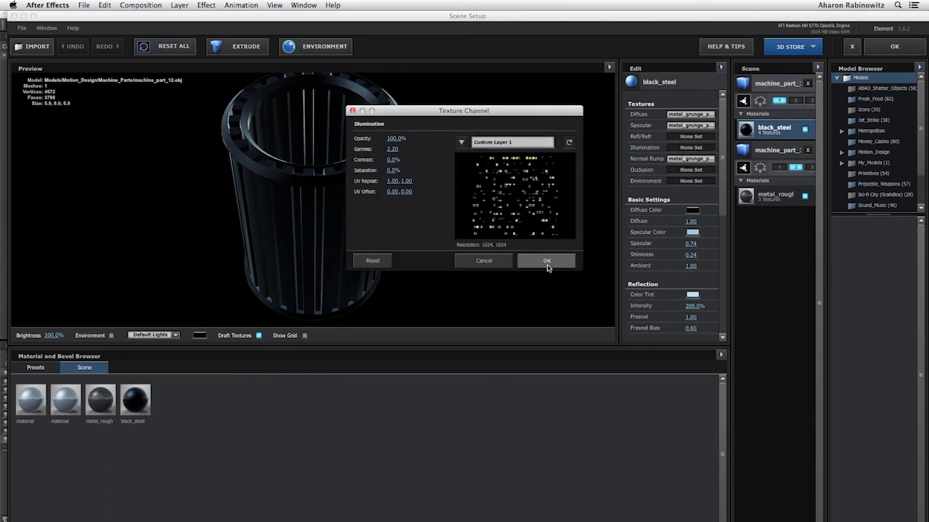
{"action": "left_click", "coordinate": [547, 262]}
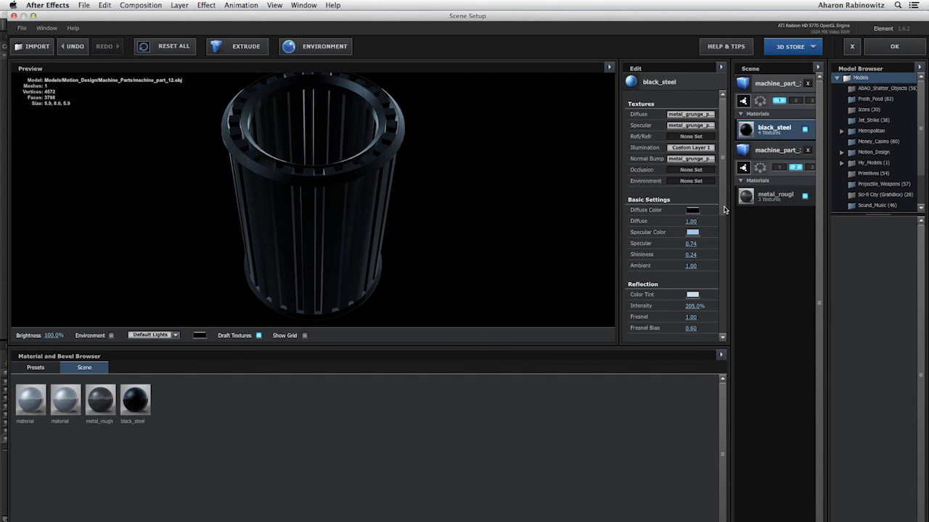
Set the black_steel material's Illumination Intensity to 100%, inspect the cylinder from the side and apply the scene setup
{"action": "scroll", "coordinate": [722, 279], "scroll_direction": "down", "scroll_amount": 5}
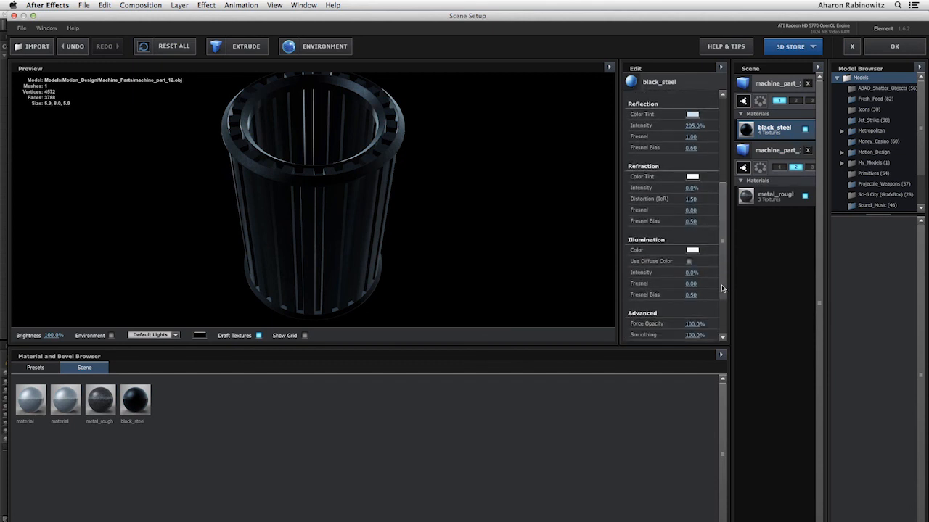
{"action": "left_click", "coordinate": [690, 273]}
{"action": "type", "text": "100"}
{"action": "key", "text": "Return"}
{"action": "left_click_drag", "start_coordinate": [348, 231], "coordinate": [354, 201]}
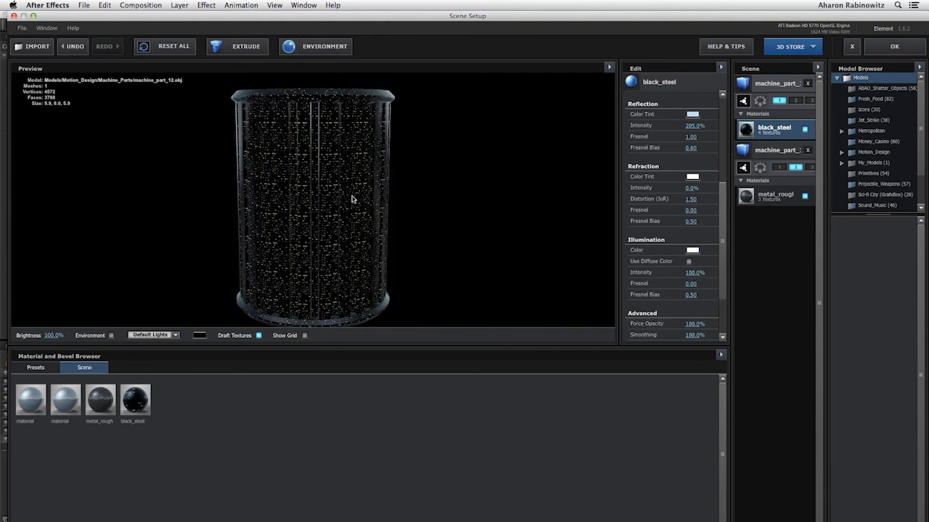
{"action": "left_click", "coordinate": [874, 46]}
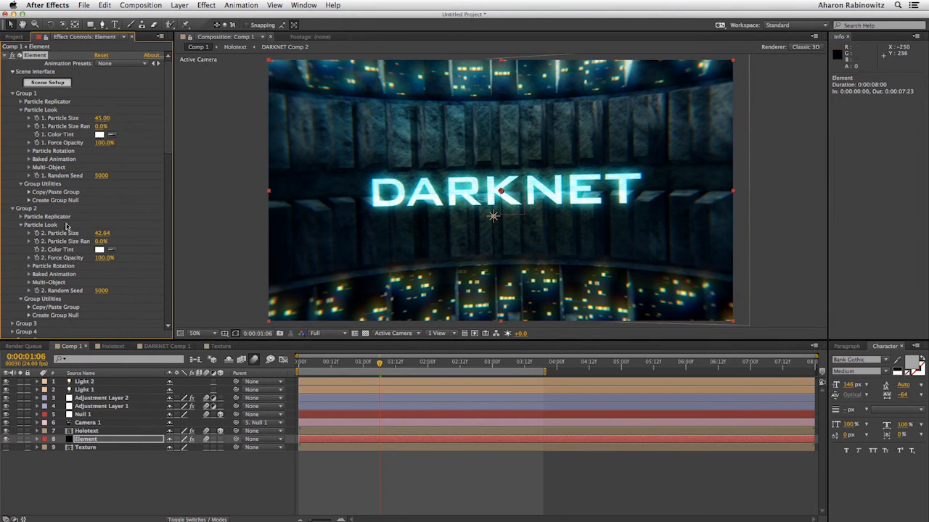
Raise the Threshold of the Chromatic Glow effect on the Element layer to restrict the glow on the window lights
{"action": "scroll", "coordinate": [39, 131], "scroll_direction": "down", "scroll_amount": 15}
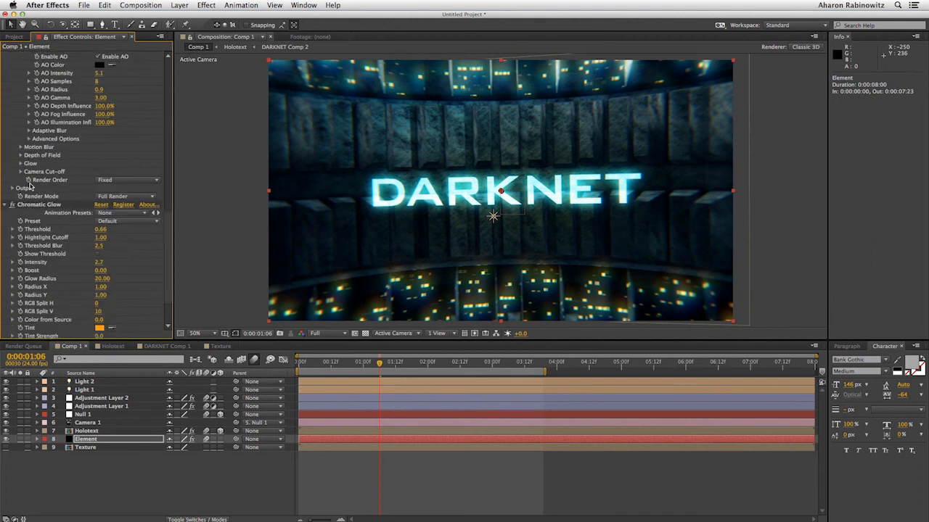
{"action": "left_click_drag", "start_coordinate": [100, 178], "coordinate": [110, 182]}
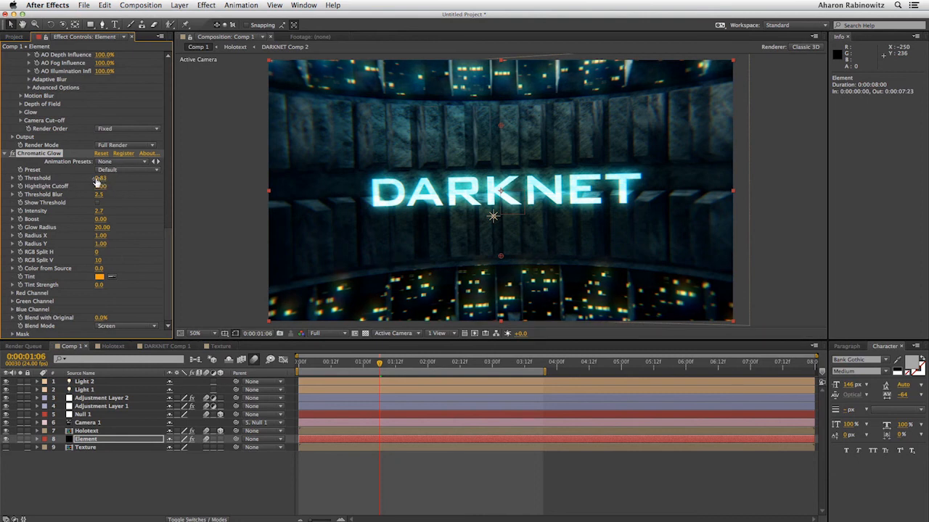
{"action": "left_click_drag", "start_coordinate": [100, 178], "coordinate": [103, 184]}
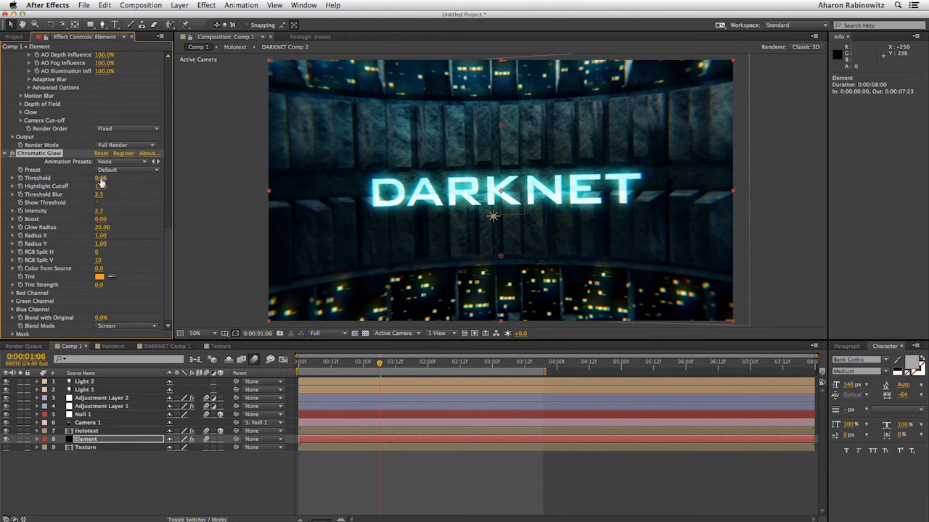
Adjust the Chromatic Glow's Intensity, set its Glow Radius to 12 and preview the composition
{"action": "left_click", "coordinate": [98, 211]}
{"action": "key", "text": "Return"}
{"action": "left_click", "coordinate": [102, 227]}
{"action": "type", "text": "12"}
{"action": "key", "text": "Return"}
{"action": "key", "text": "KP_0"}
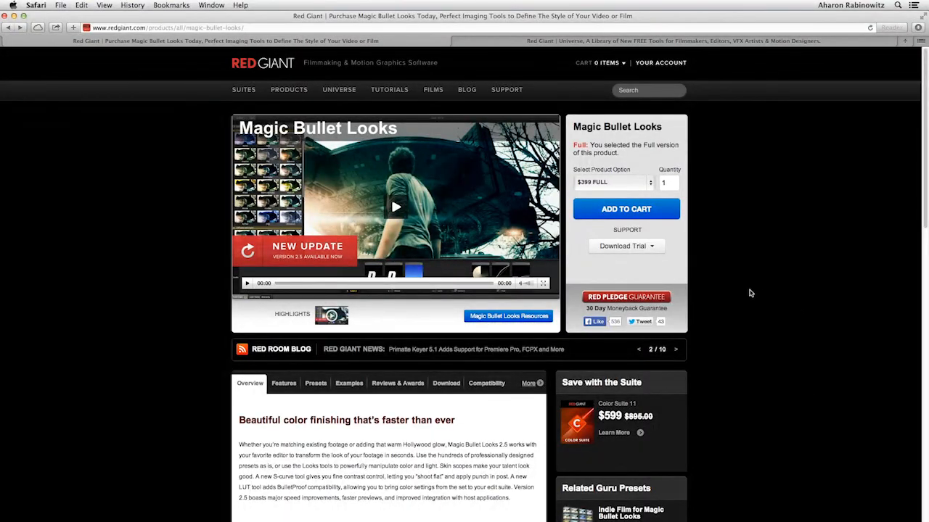
In Safari, view the trial download options for Magic Bullet Looks and switch to the Red Giant Universe page
{"action": "left_click", "coordinate": [652, 249]}
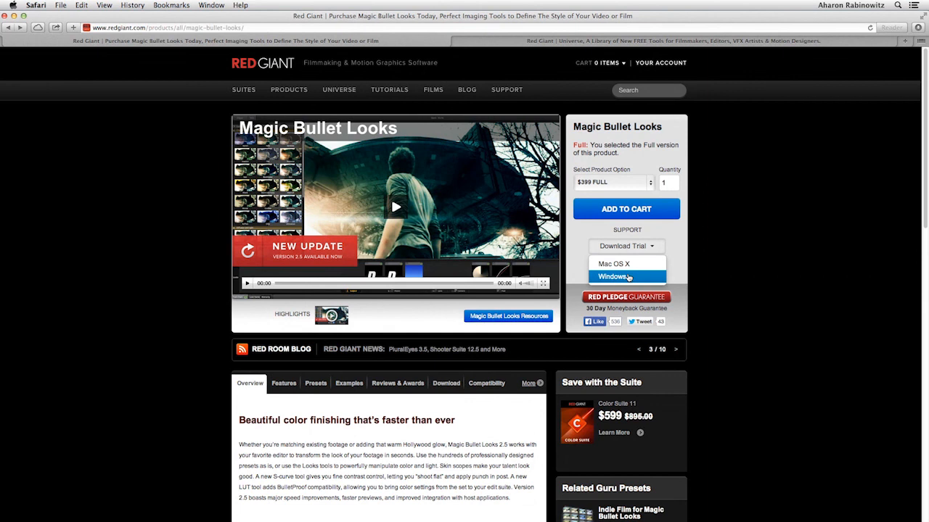
{"action": "left_click", "coordinate": [737, 261]}
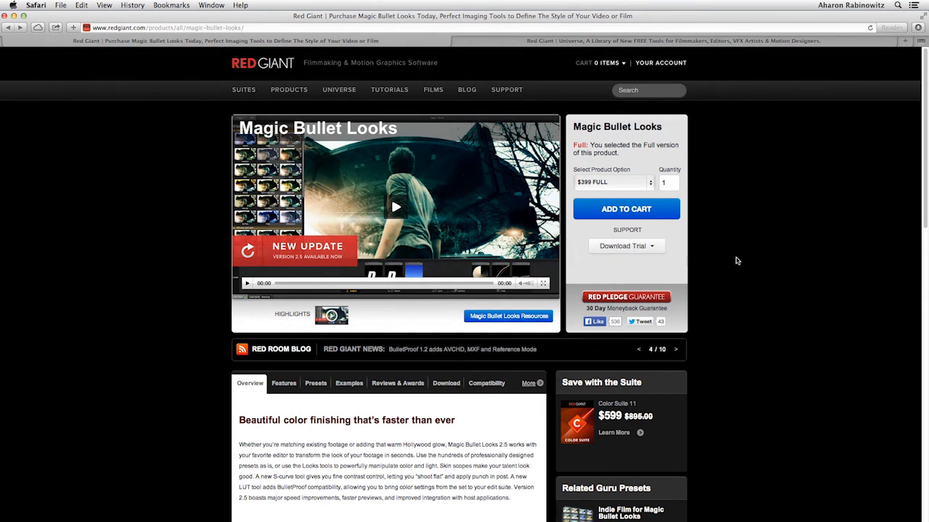
{"action": "left_click", "coordinate": [641, 42]}
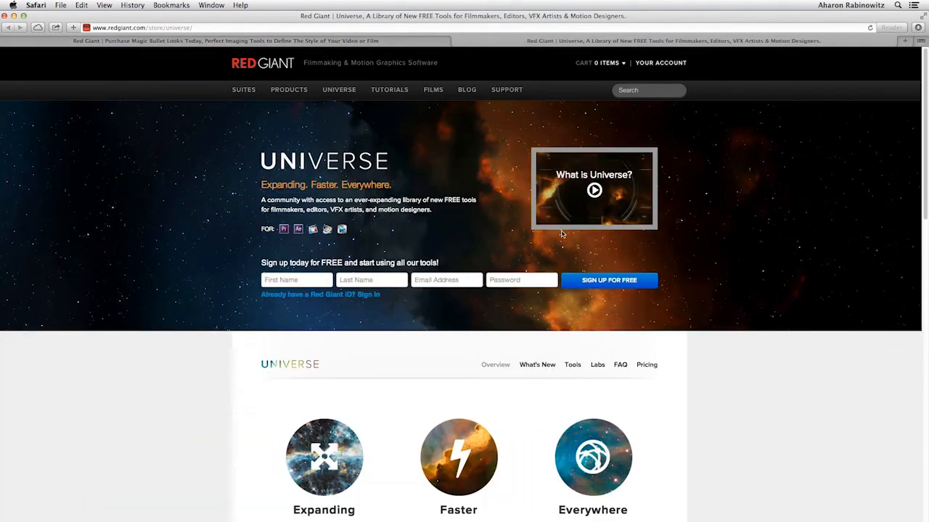